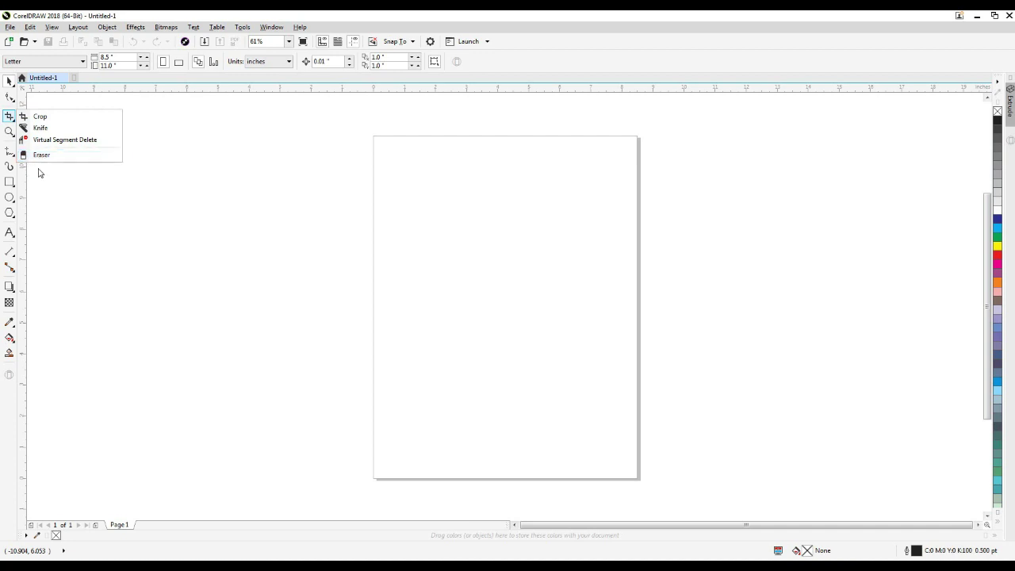
{"action": "left_click", "coordinate": [45, 176]}
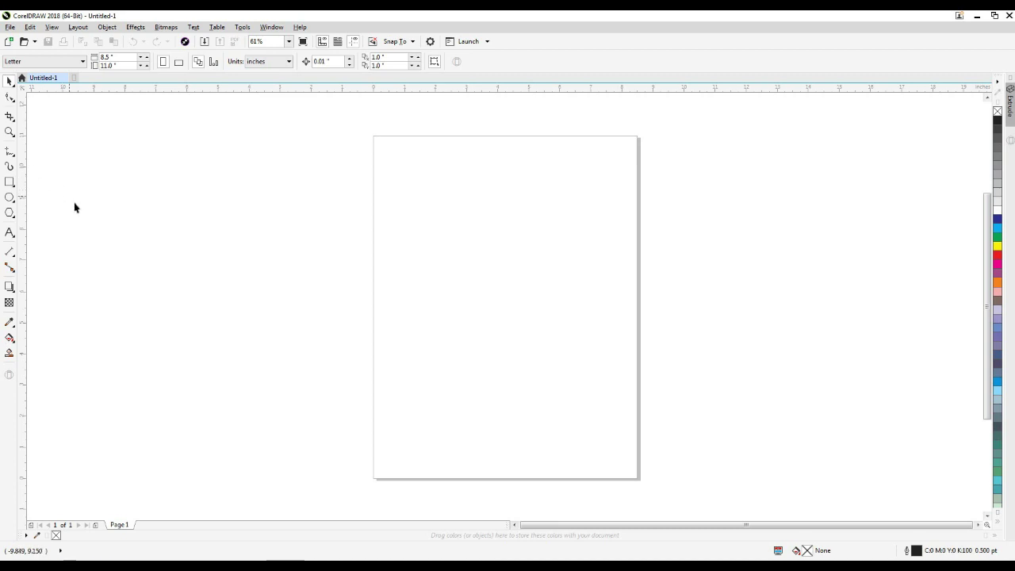
{"action": "left_click", "coordinate": [14, 121]}
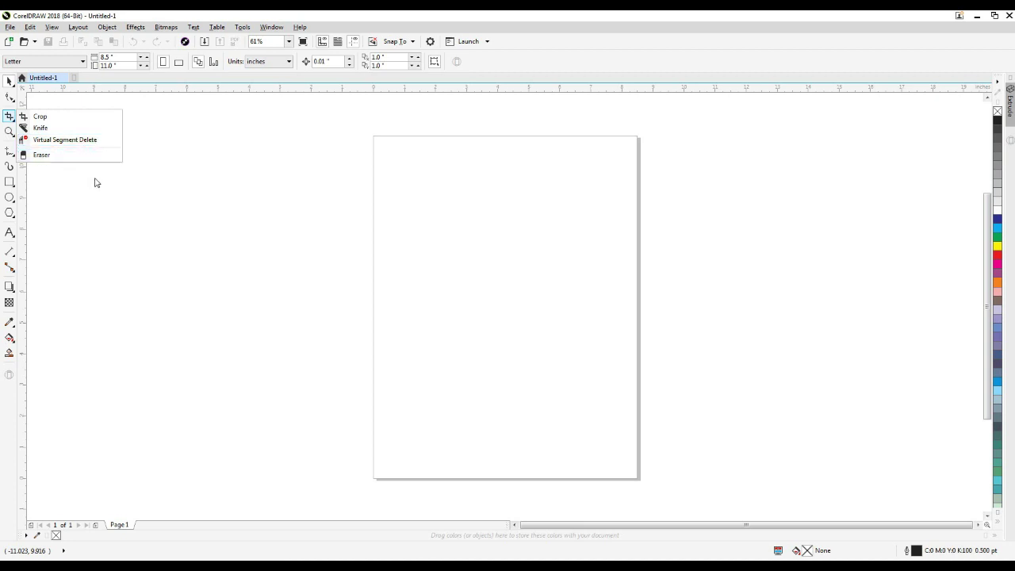
{"action": "left_click", "coordinate": [121, 210]}
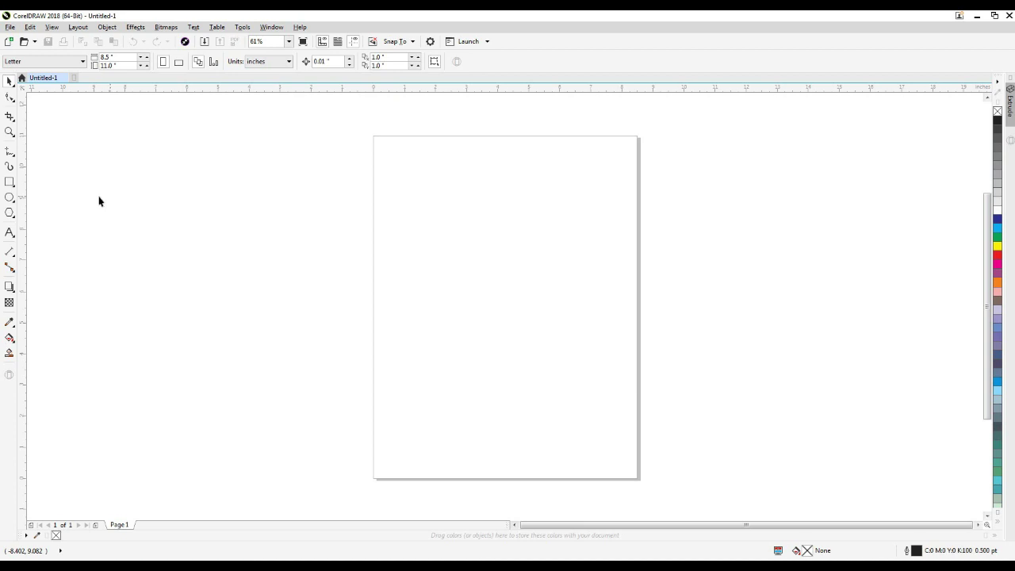
{"action": "left_click", "coordinate": [11, 116]}
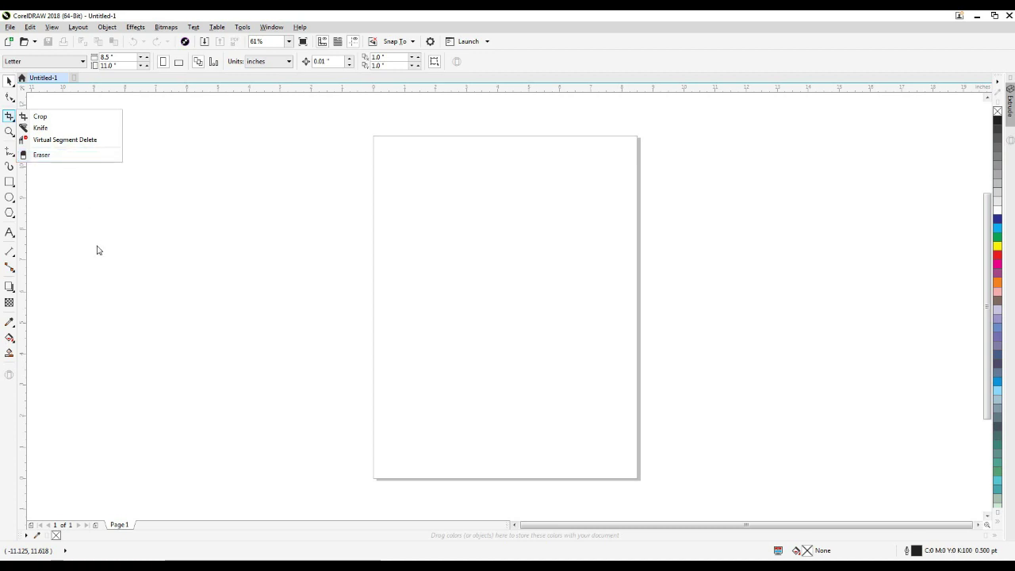
Draw a circle about 5.79 in across and move it onto the upper half of the page.
{"action": "left_click", "coordinate": [10, 196]}
{"action": "left_click_drag", "start_coordinate": [273, 169], "coordinate": [339, 348]}
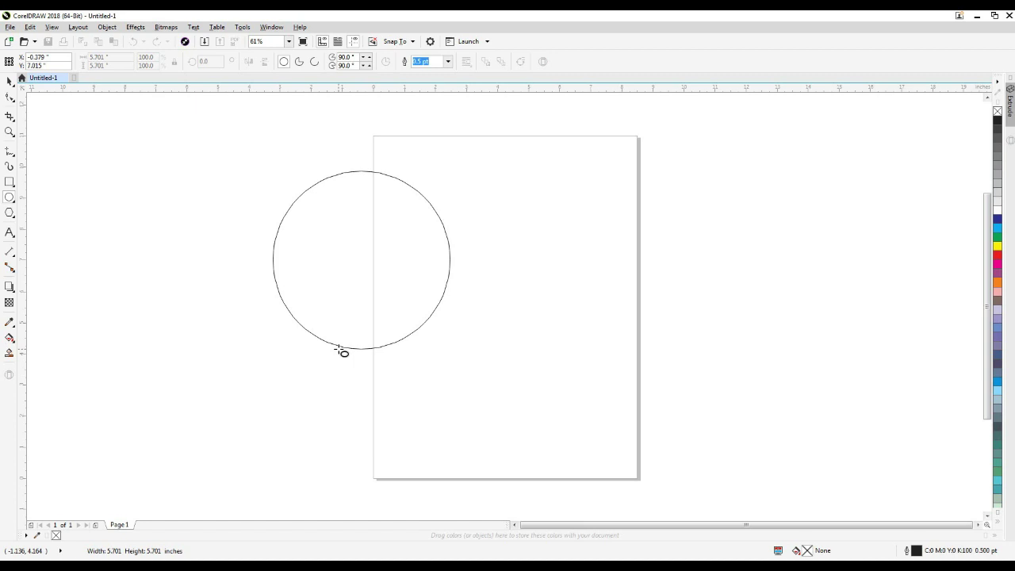
{"action": "mouse_move", "coordinate": [339, 349]}
{"action": "left_mouse_down"}
{"action": "mouse_move", "coordinate": [389, 405]}
{"action": "mouse_move", "coordinate": [288, 292]}
{"action": "mouse_move", "coordinate": [363, 352]}
{"action": "left_mouse_up"}
{"action": "mouse_move", "coordinate": [362, 261]}
{"action": "left_mouse_down"}
{"action": "mouse_move", "coordinate": [400, 268]}
{"action": "mouse_move", "coordinate": [512, 239]}
{"action": "left_mouse_up"}
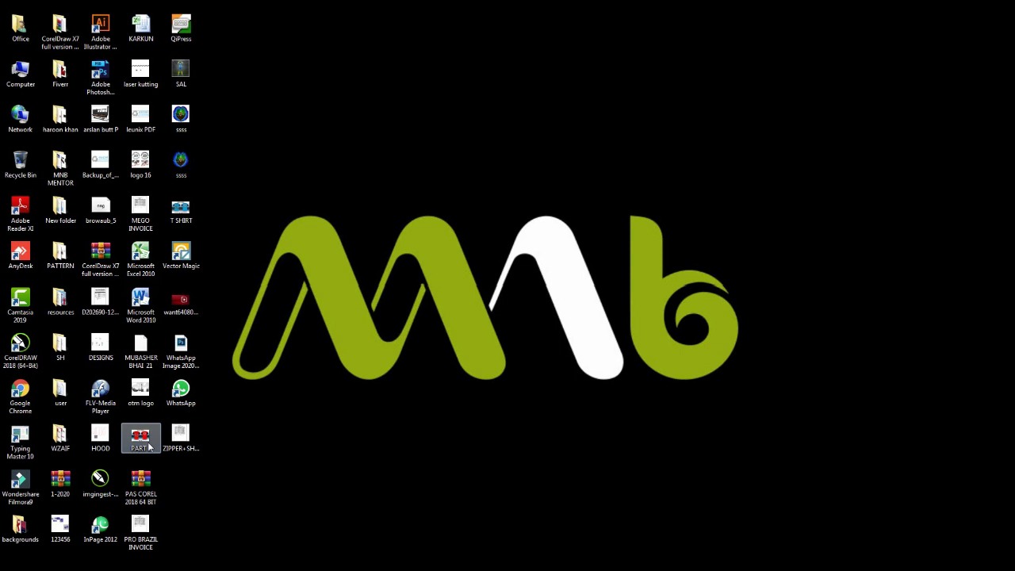
Launch QiPress Lite from the desktop and return to CorelDRAW.
{"action": "left_click", "coordinate": [180, 28]}
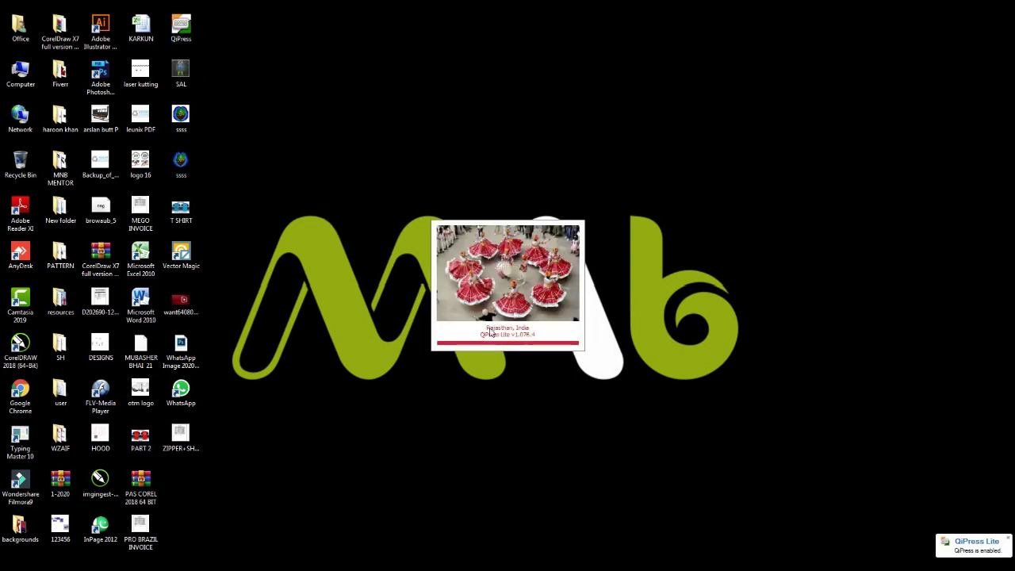
{"action": "left_click", "coordinate": [286, 302]}
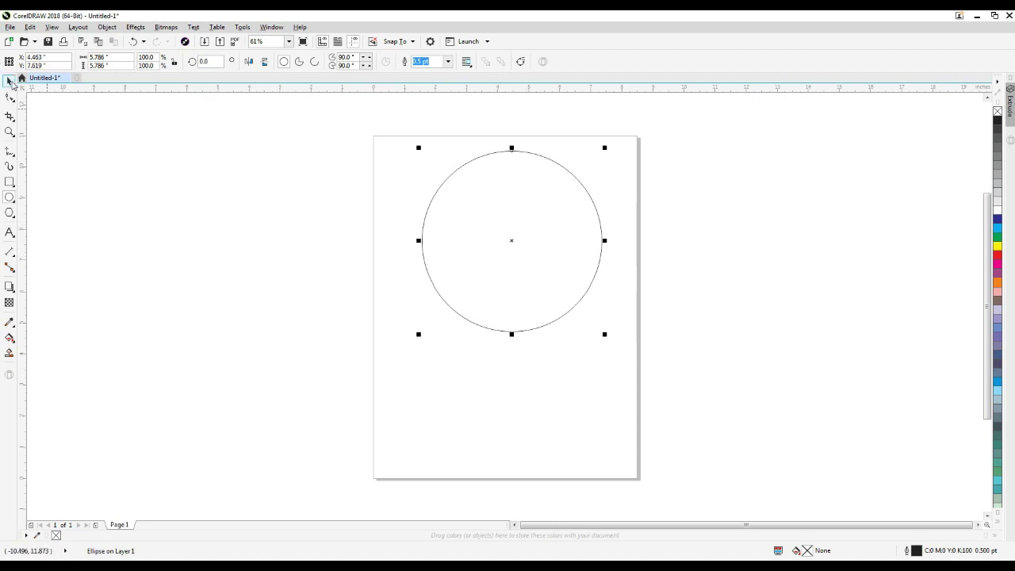
Scale the circle down to about 3.57 in across and move it to the upper-left corner of the page.
{"action": "left_click", "coordinate": [10, 81]}
{"action": "left_click_drag", "start_coordinate": [507, 233], "coordinate": [478, 257]}
{"action": "key", "text": "z"}
{"action": "left_click_drag", "start_coordinate": [353, 132], "coordinate": [640, 439]}
{"action": "left_click_drag", "start_coordinate": [610, 143], "coordinate": [562, 191]}
{"action": "left_click_drag", "start_coordinate": [499, 247], "coordinate": [424, 185]}
Copy the circle a short distance to the right and repeat the duplication to make a row of six overlapping circles.
{"action": "right_click", "coordinate": [424, 184]}
{"action": "key", "text": "ctrl+r"}
{"action": "key", "text": "ctrl+r"}
{"action": "key", "text": "ctrl+r"}
{"action": "key", "text": "ctrl+r"}
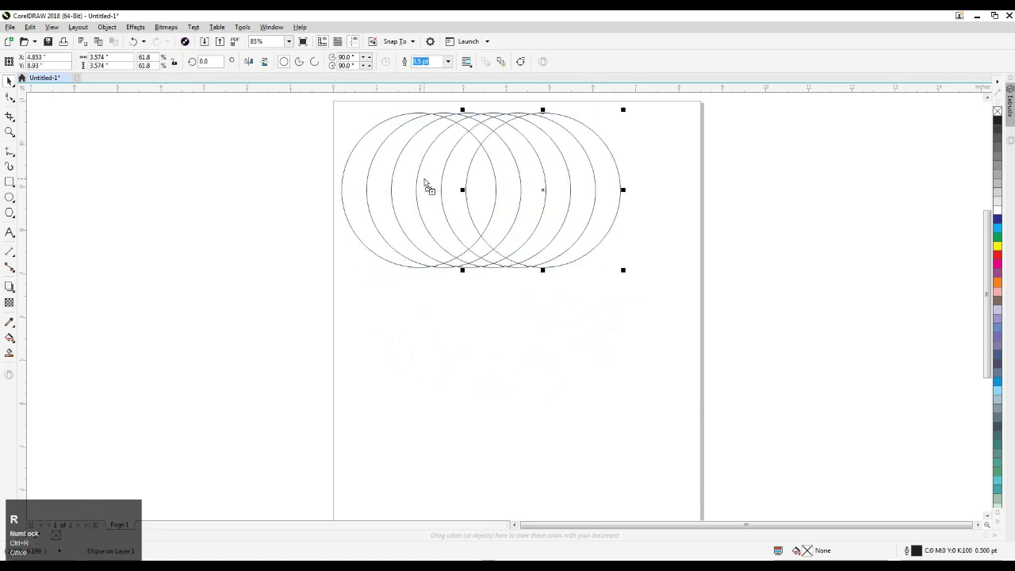
Try cropping with a frame about 3.45 by 3.6 in over the left part of the circles, and undo the crop.
{"action": "key", "text": "F2"}
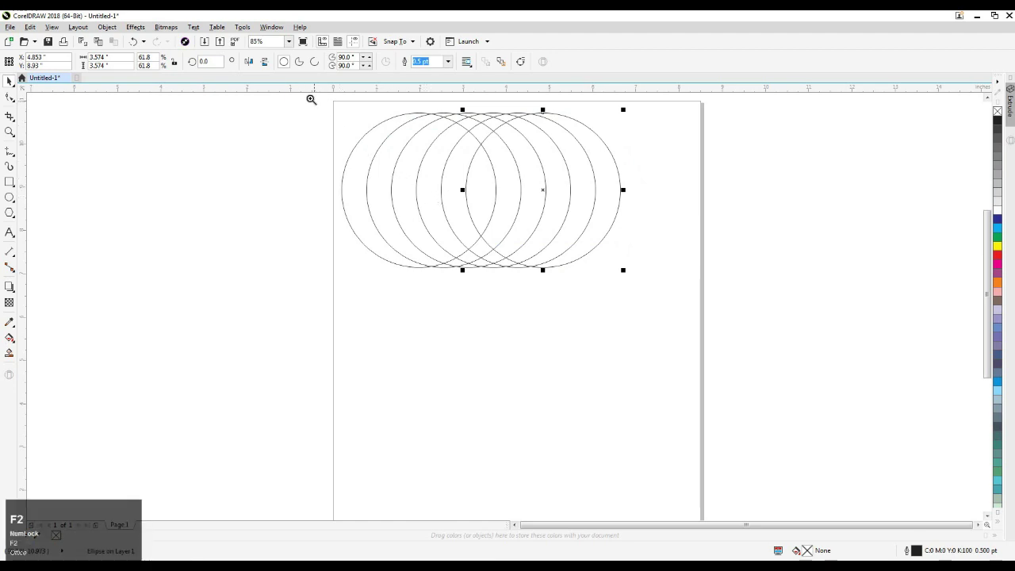
{"action": "left_click_drag", "start_coordinate": [301, 98], "coordinate": [675, 308]}
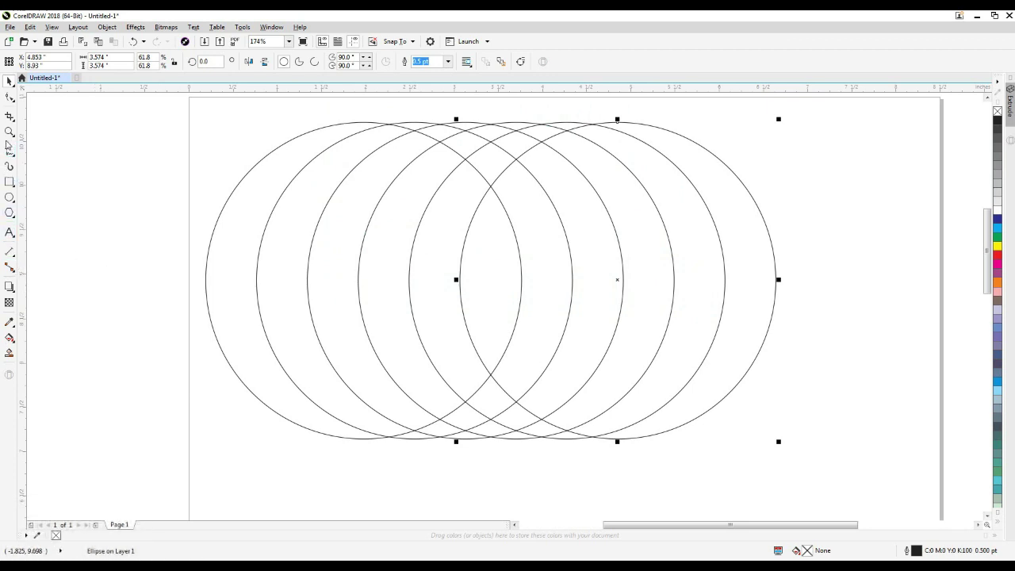
{"action": "left_click", "coordinate": [9, 116]}
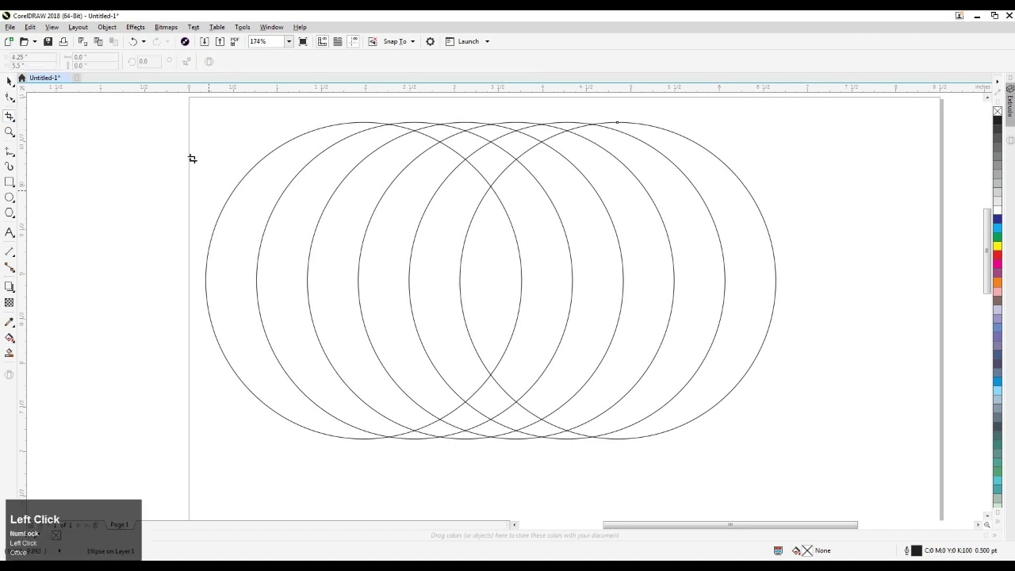
{"action": "left_click_drag", "start_coordinate": [203, 131], "coordinate": [507, 450]}
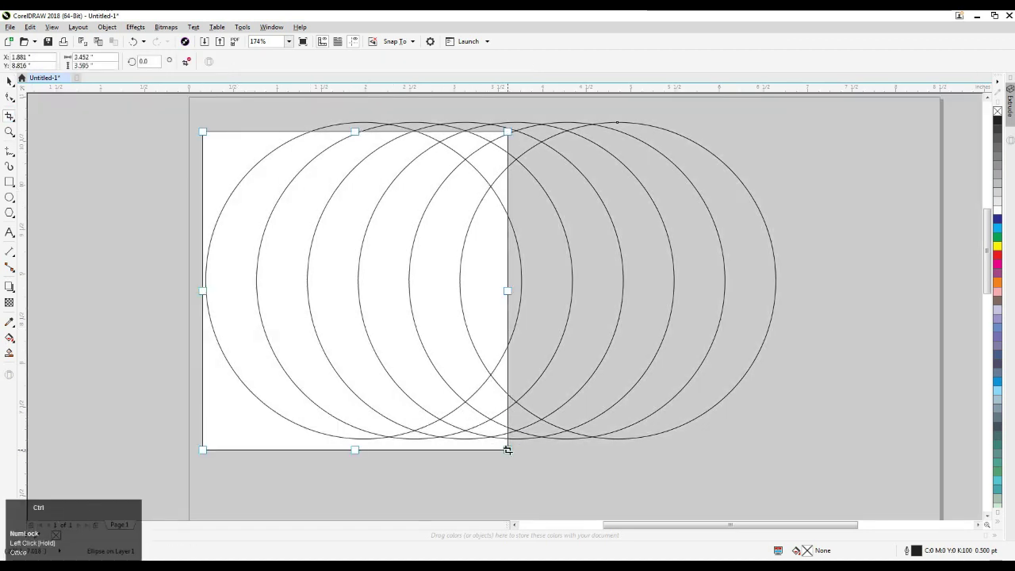
{"action": "key", "text": "ctrl+z"}
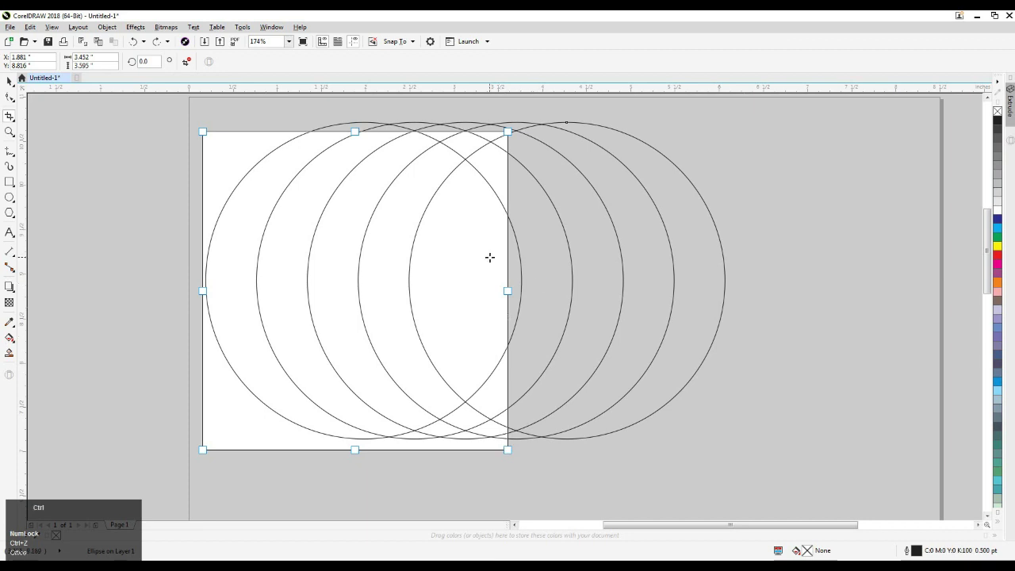
{"action": "key", "text": "ctrl+shift+z"}
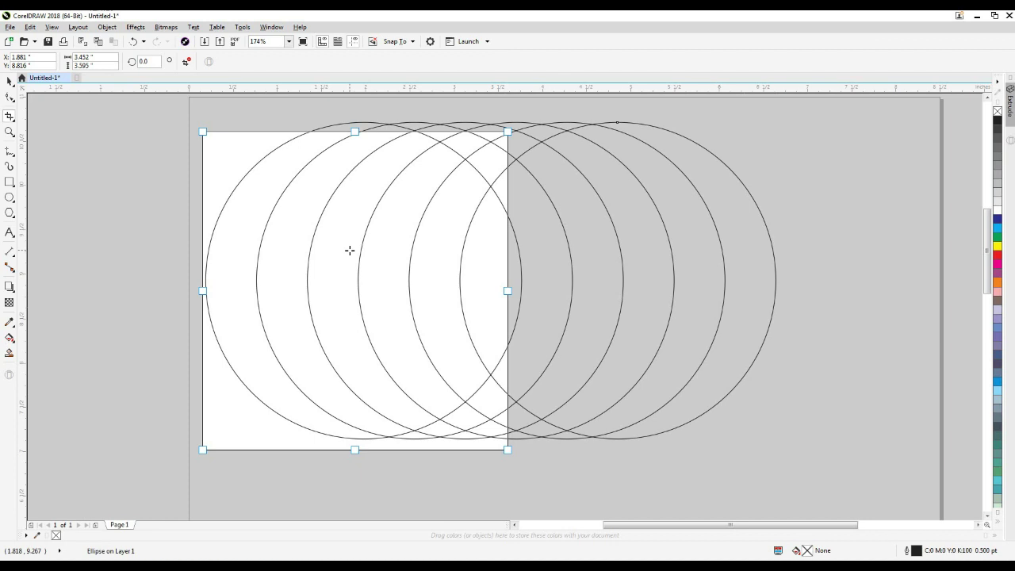
{"action": "key", "text": "ctrl+z"}
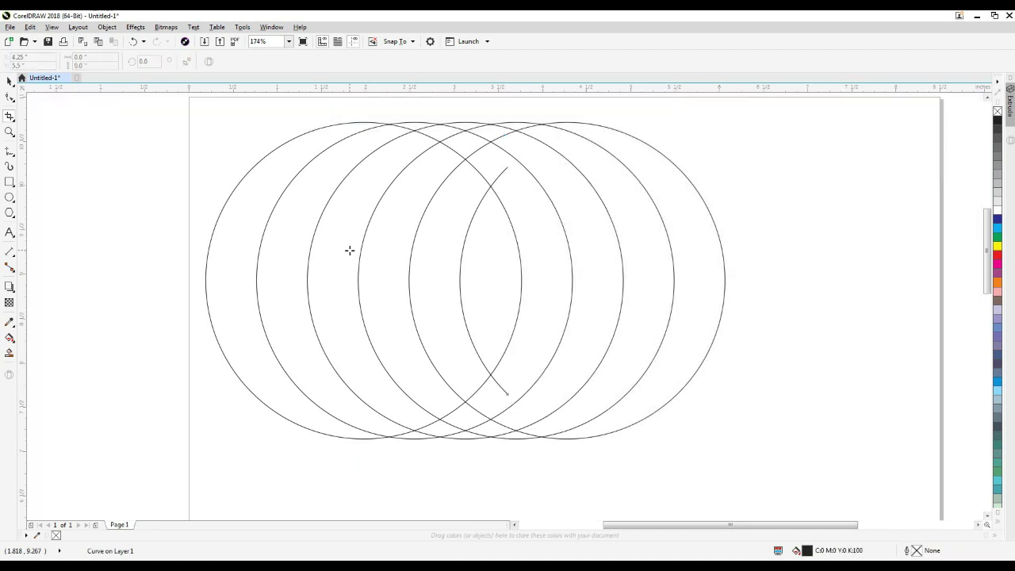
{"action": "key", "text": "ctrl+z"}
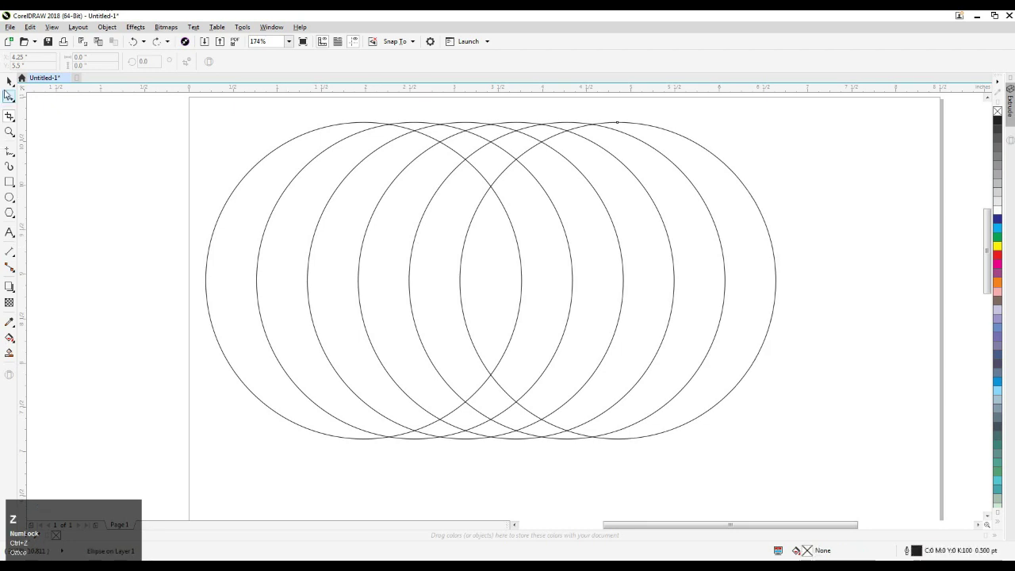
Draw a rectangle about 3.01 by 5.15 in across the middle of the circles and undo it.
{"action": "left_click", "coordinate": [10, 182]}
{"action": "scroll", "coordinate": [111, 227], "scroll_direction": "down", "scroll_amount": 3}
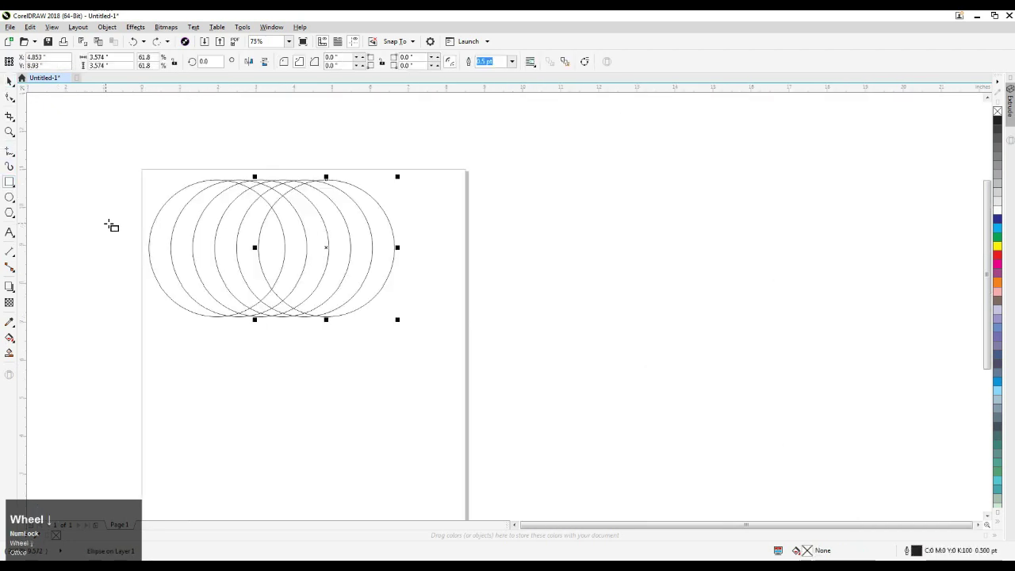
{"action": "left_click_drag", "start_coordinate": [218, 160], "coordinate": [334, 357]}
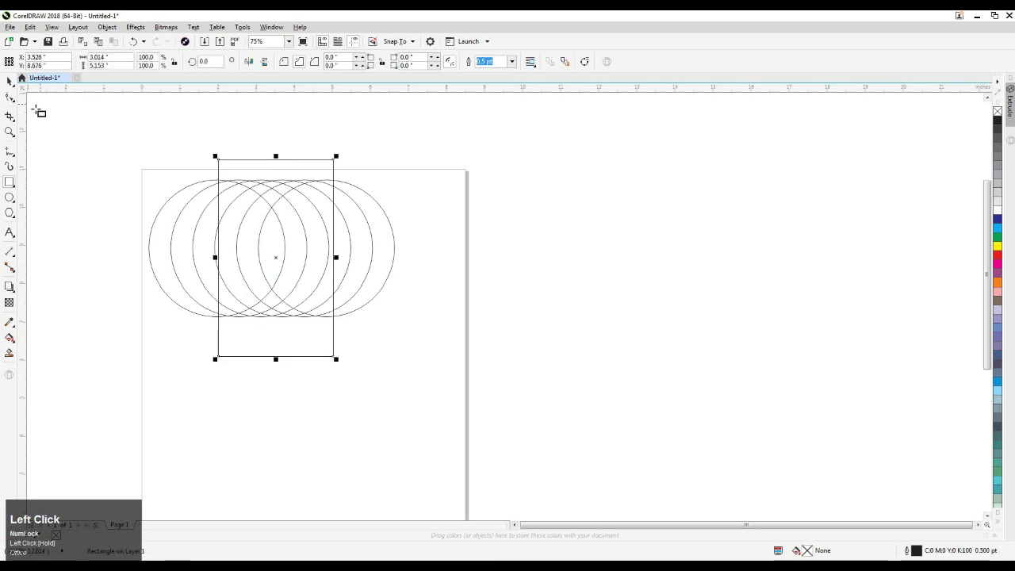
{"action": "key", "text": "ctrl+z"}
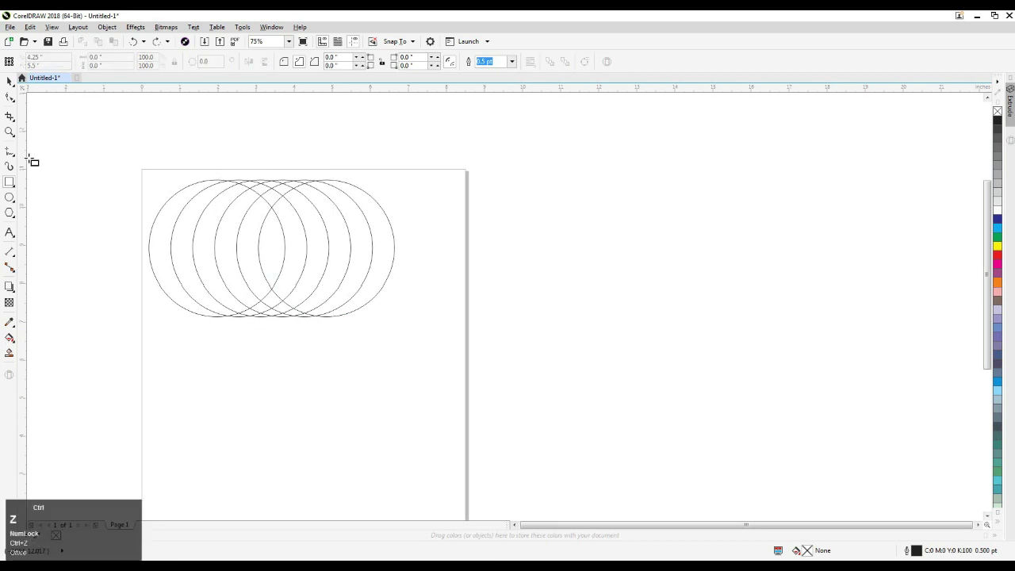
Crop all the circles to a vertical band about 2.67 in wide across their middle, and undo the crop.
{"action": "left_click", "coordinate": [9, 116]}
{"action": "left_click_drag", "start_coordinate": [222, 164], "coordinate": [324, 333]}
{"action": "double_click", "coordinate": [322, 332]}
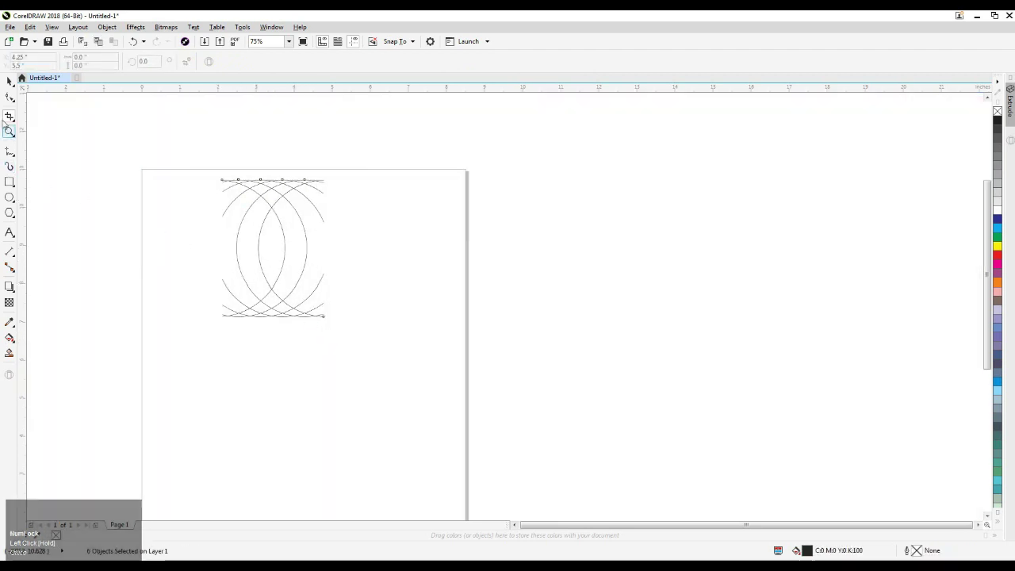
{"action": "left_click", "coordinate": [9, 80]}
{"action": "scroll", "coordinate": [280, 258], "scroll_direction": "up", "scroll_amount": 2}
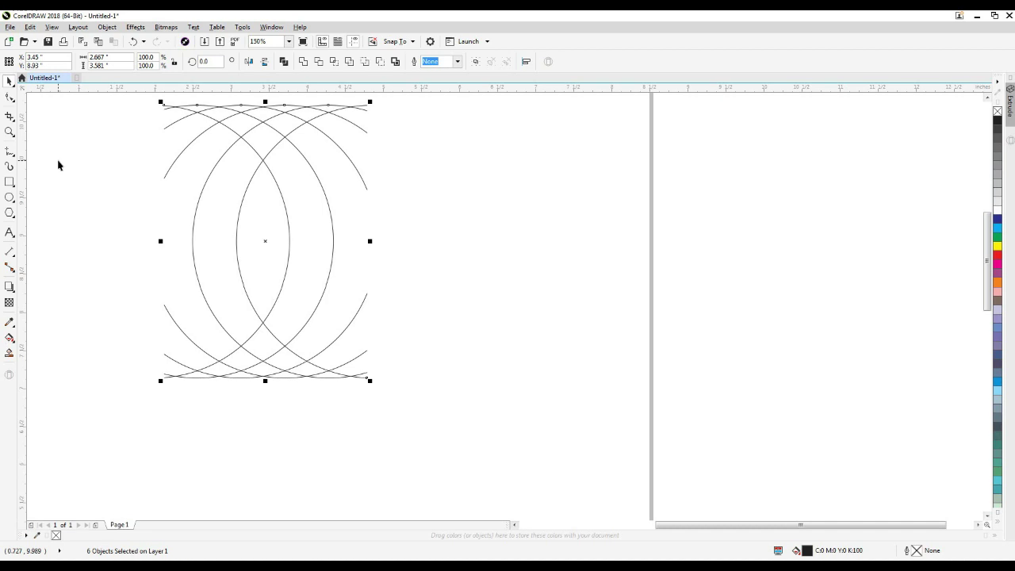
{"action": "key", "text": "ctrl+z"}
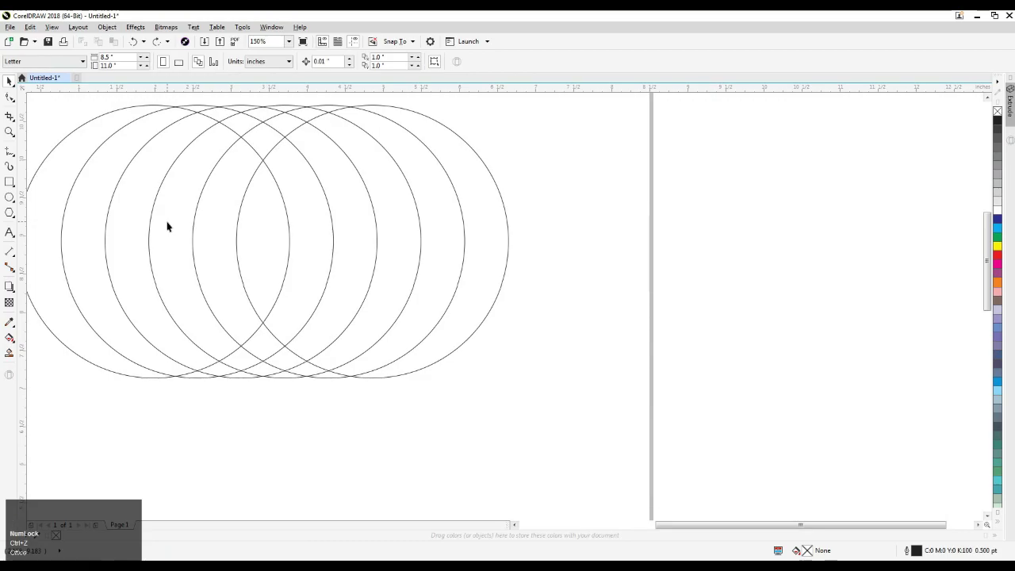
{"action": "key", "text": "F9"}
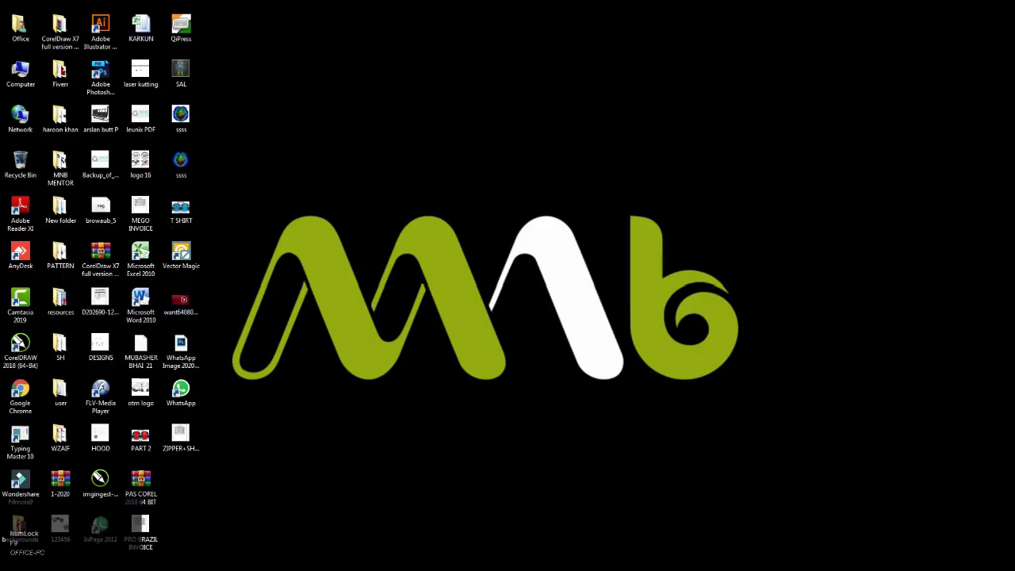
{"action": "left_click", "coordinate": [18, 523]}
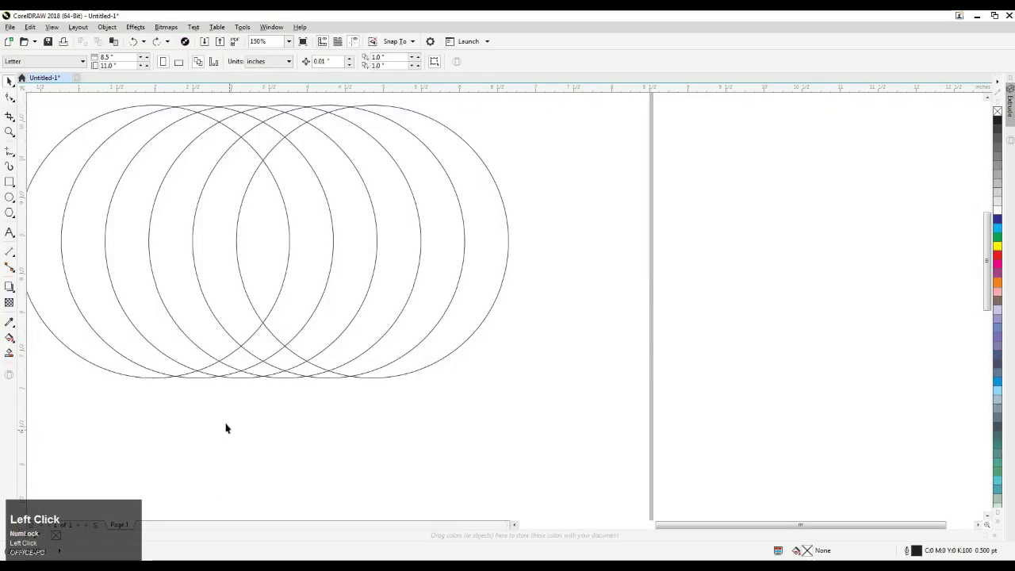
Crop the circles to a central frame narrowed to about 2.52 by 4.36 in, and undo the crop.
{"action": "key", "text": "F3"}
{"action": "key", "text": "F2"}
{"action": "left_click_drag", "start_coordinate": [101, 222], "coordinate": [413, 474]}
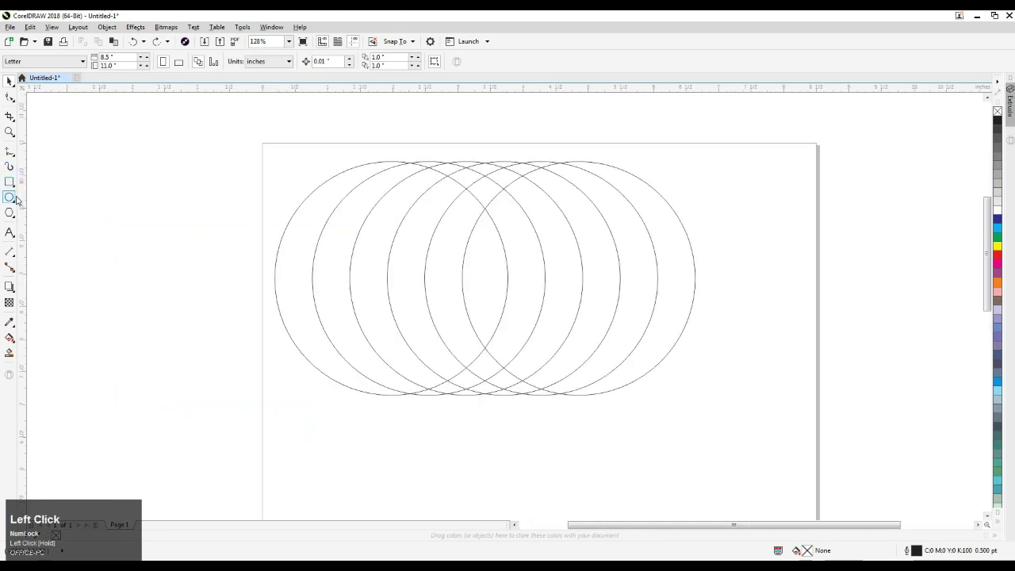
{"action": "left_click", "coordinate": [10, 115]}
{"action": "left_click_drag", "start_coordinate": [403, 132], "coordinate": [583, 415]}
{"action": "left_click_drag", "start_coordinate": [581, 273], "coordinate": [566, 273]}
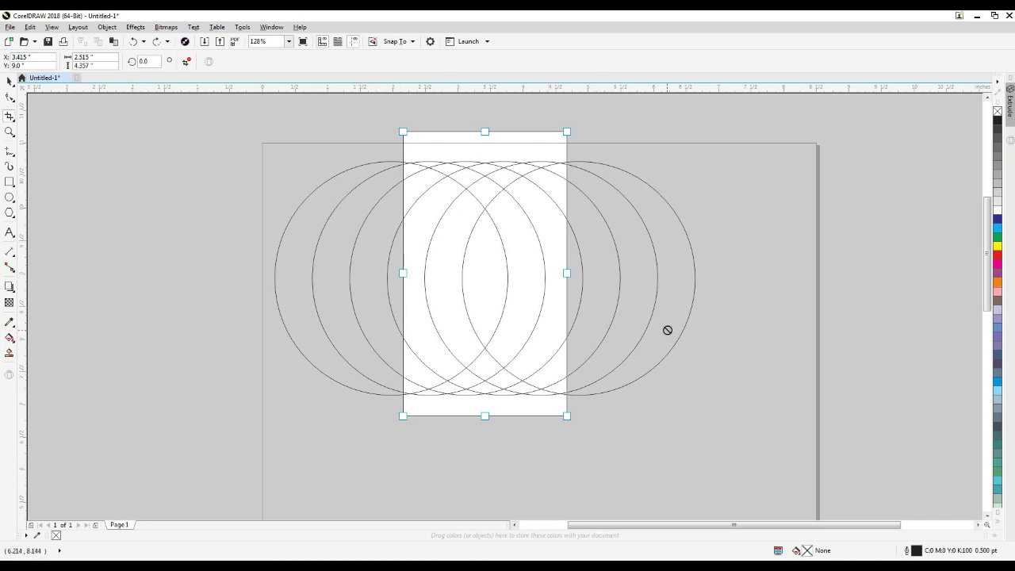
{"action": "key", "text": "Return"}
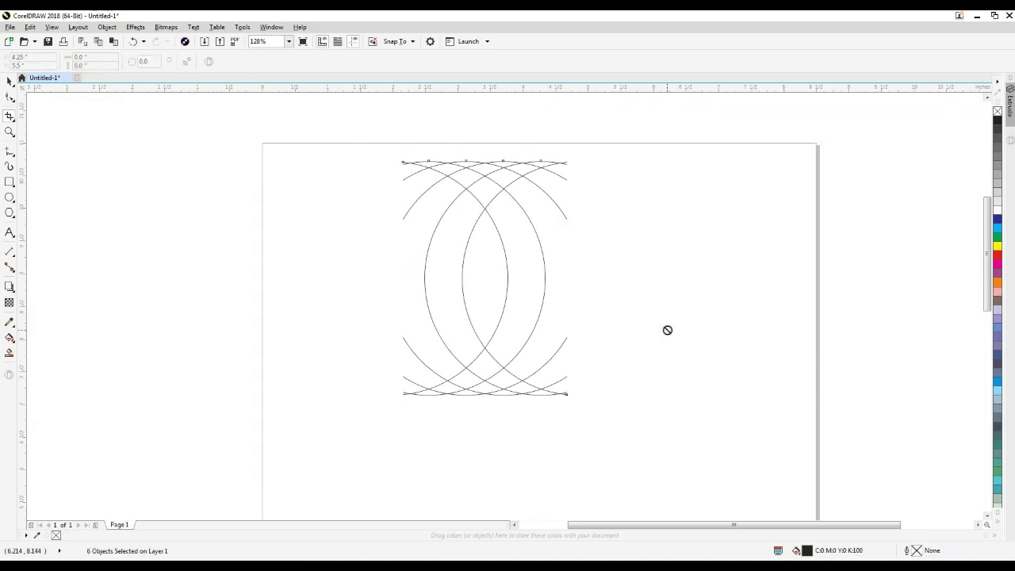
{"action": "key", "text": "ctrl+z"}
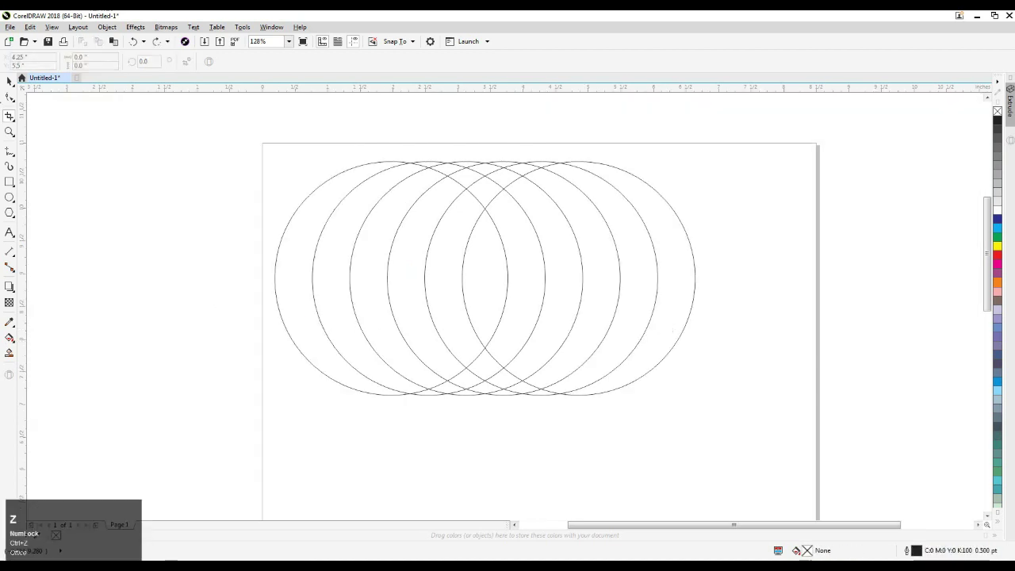
{"action": "left_click", "coordinate": [9, 82]}
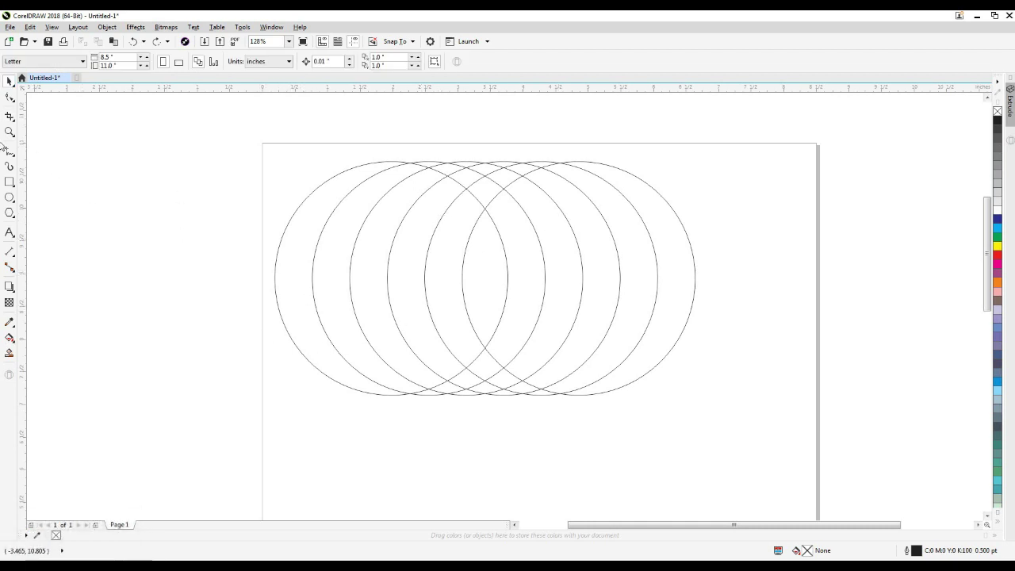
Cut all six circles with the Knife tool along a straight vertical line through the middle of the row.
{"action": "left_click", "coordinate": [12, 119]}
{"action": "left_click_drag", "start_coordinate": [14, 123], "coordinate": [42, 135]}
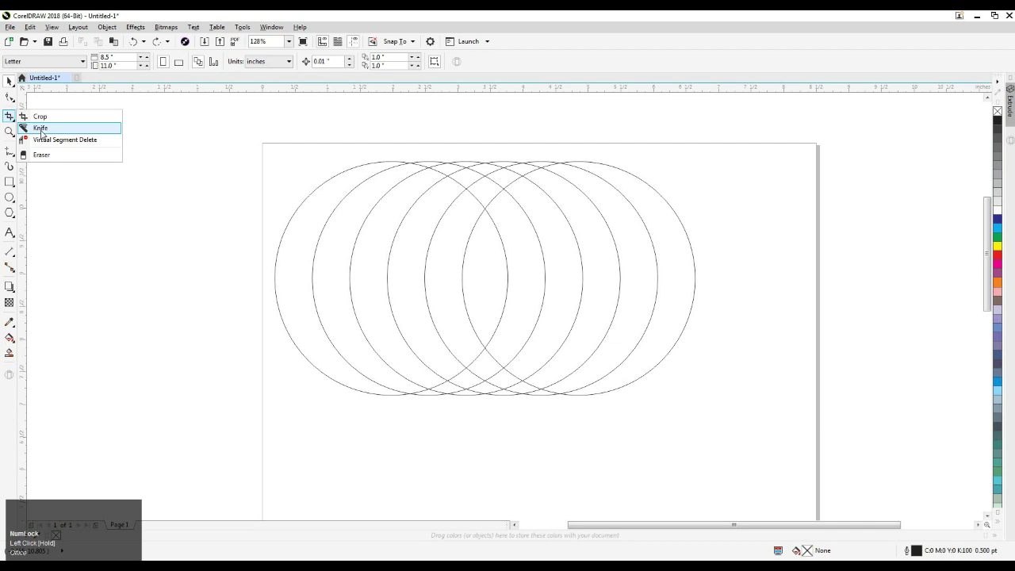
{"action": "left_click", "coordinate": [41, 129]}
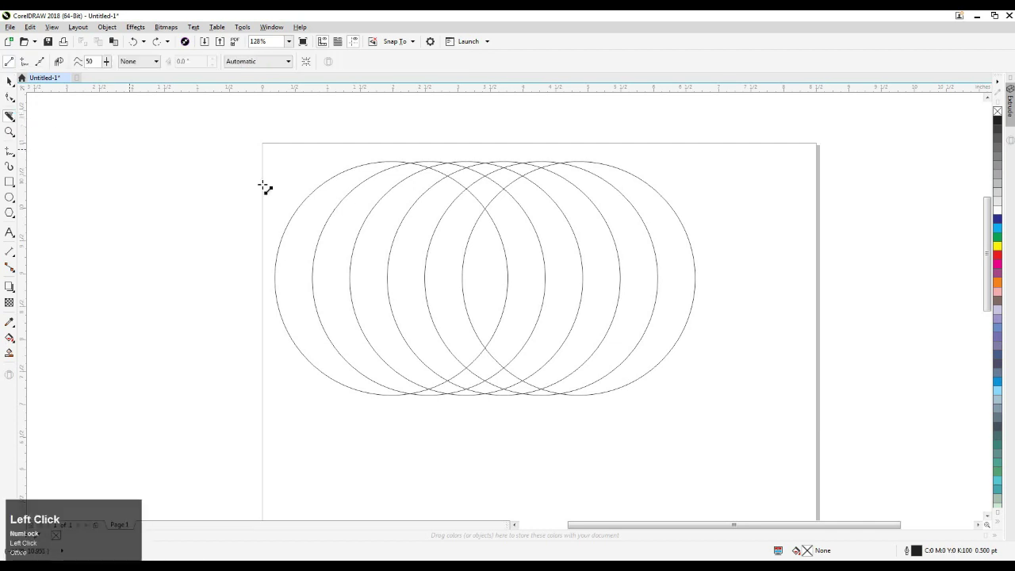
{"action": "left_click", "coordinate": [487, 147]}
{"action": "left_click_drag", "start_coordinate": [487, 146], "coordinate": [488, 471]}
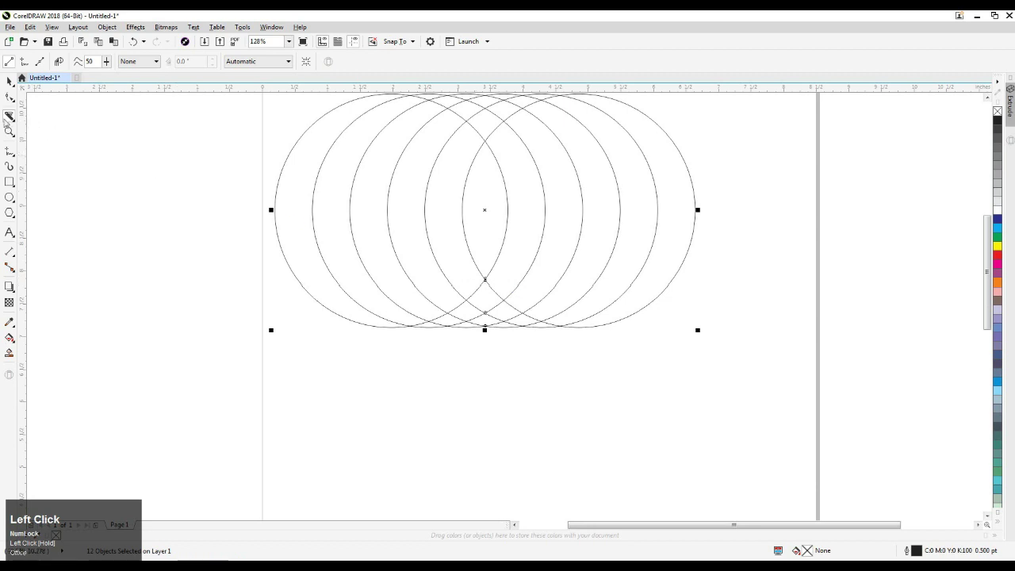
Move the right halves of the cut circles horizontally away from the left halves, leaving a gap between them.
{"action": "left_click", "coordinate": [5, 83]}
{"action": "scroll", "coordinate": [347, 315], "scroll_direction": "down", "scroll_amount": 2}
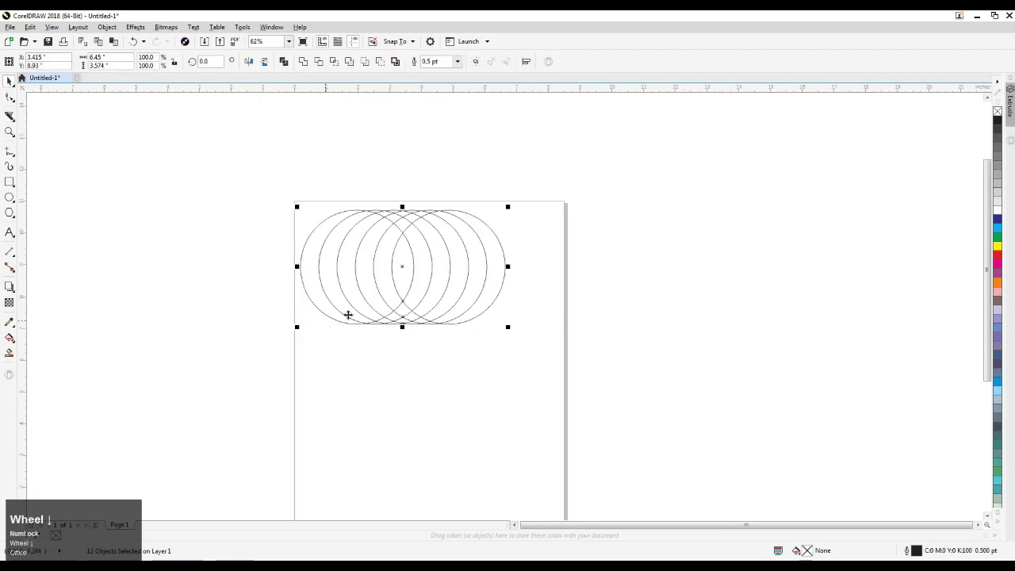
{"action": "left_click_drag", "start_coordinate": [406, 185], "coordinate": [504, 334]}
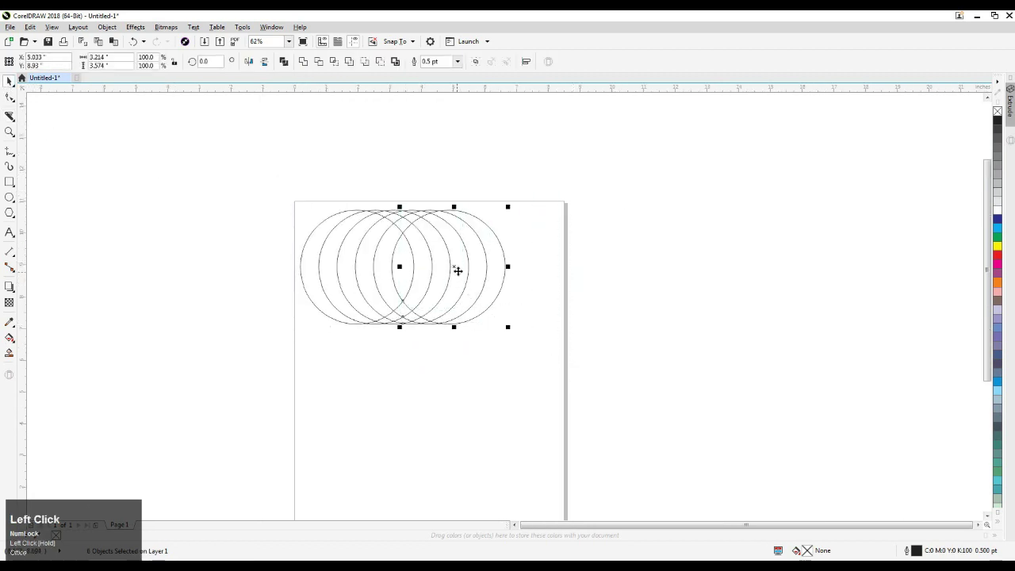
{"action": "left_click_drag", "start_coordinate": [454, 266], "coordinate": [482, 269]}
{"action": "left_click", "coordinate": [391, 337]}
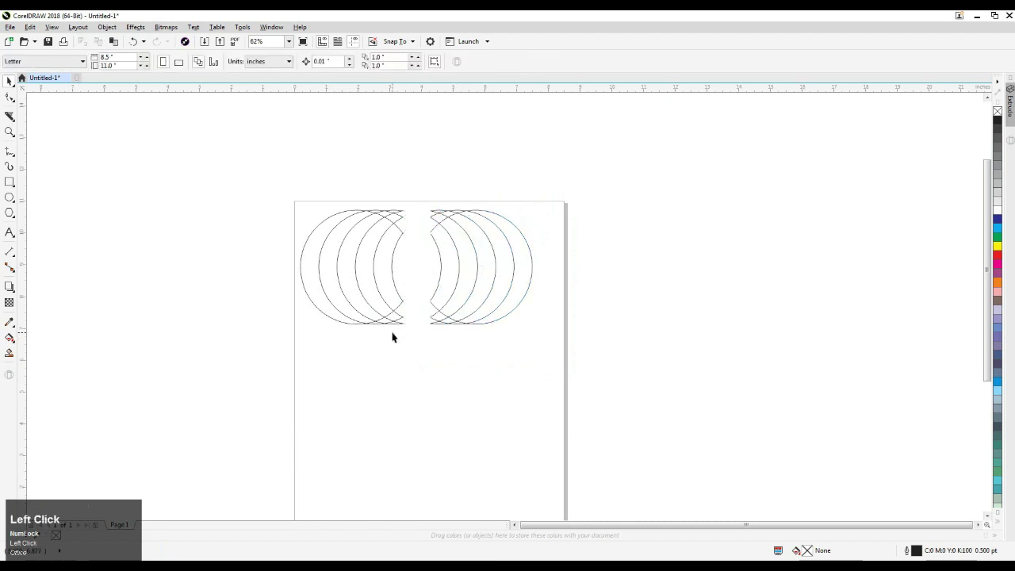
Undo the separation of the circle halves and the Knife cut.
{"action": "key", "text": "z"}
{"action": "left_click_drag", "start_coordinate": [288, 196], "coordinate": [605, 386]}
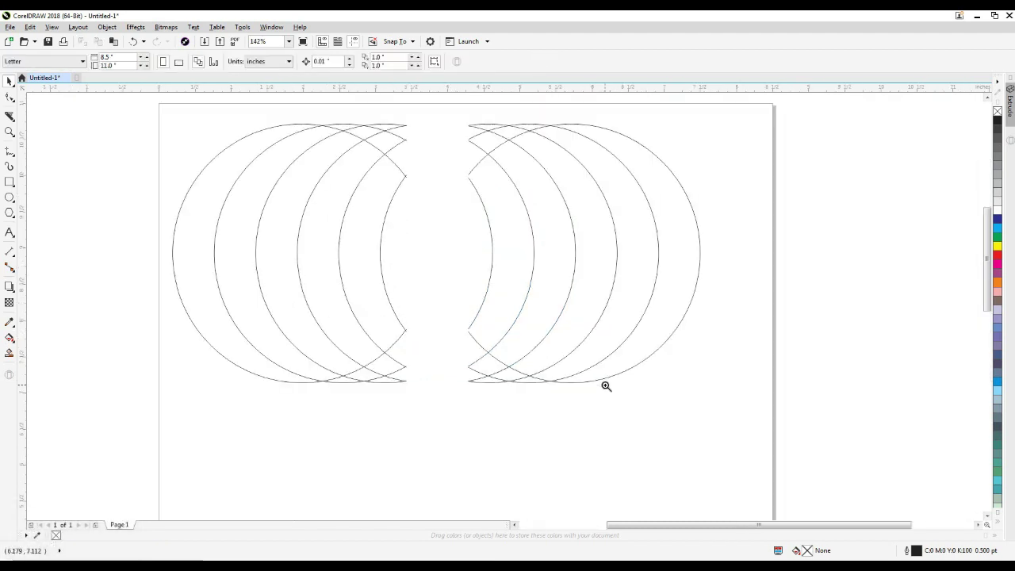
{"action": "key", "text": "ctrl+z"}
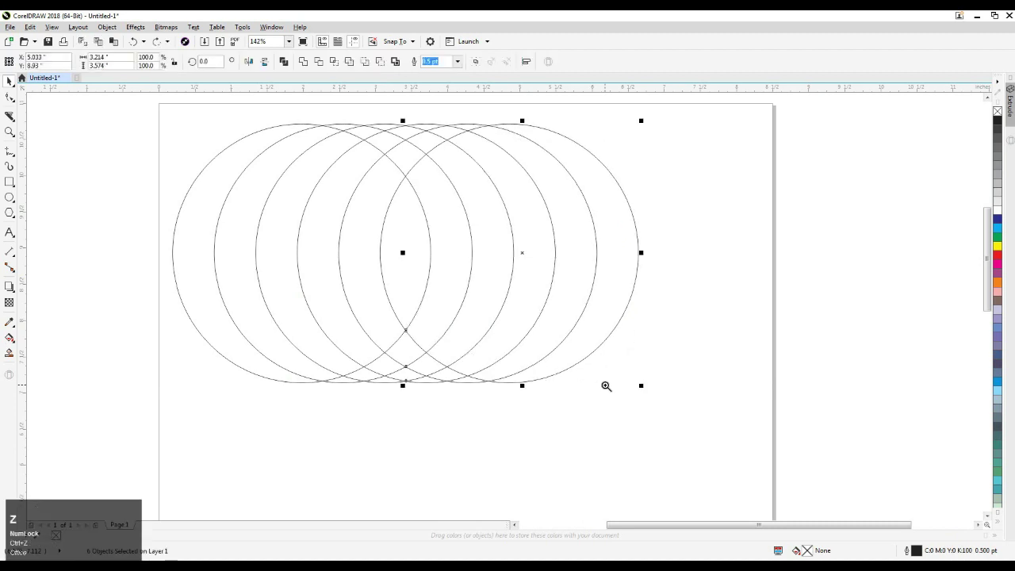
{"action": "key", "text": "ctrl+z"}
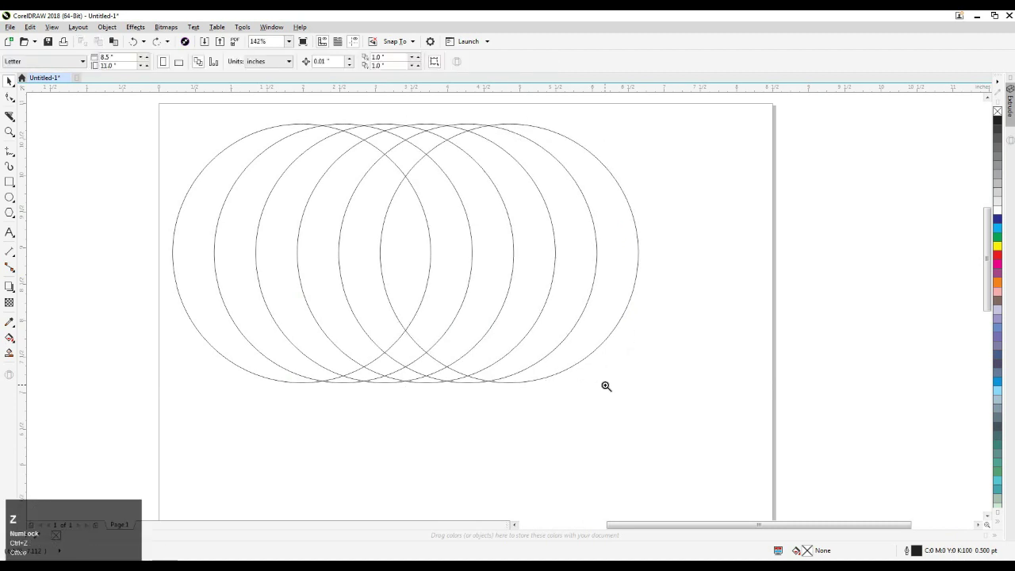
Remove the second circle's right arc and the fifth circle's left arc with the Virtual Segment Delete tool.
{"action": "left_click", "coordinate": [13, 119]}
{"action": "left_click", "coordinate": [15, 121]}
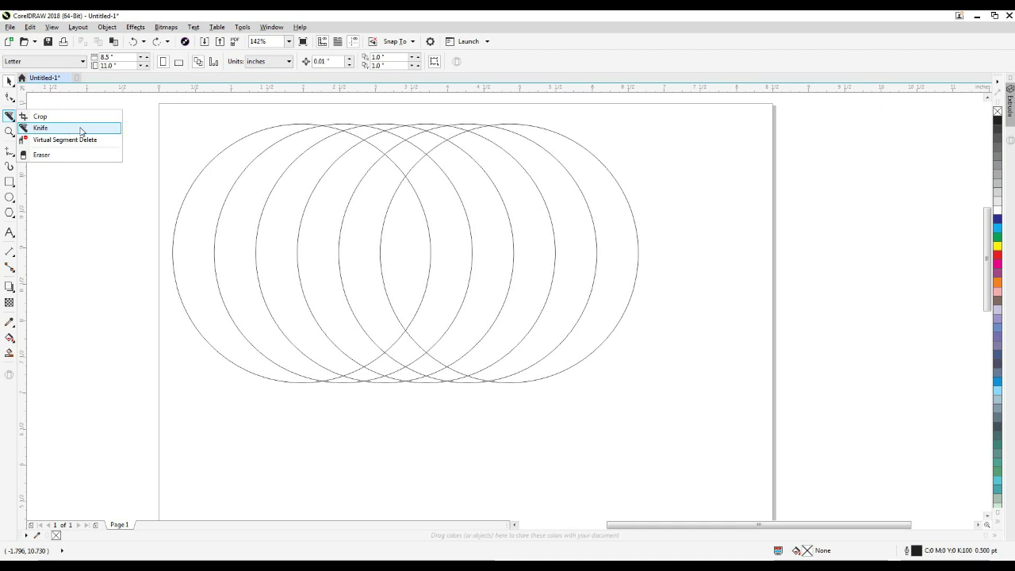
{"action": "key", "text": "F9"}
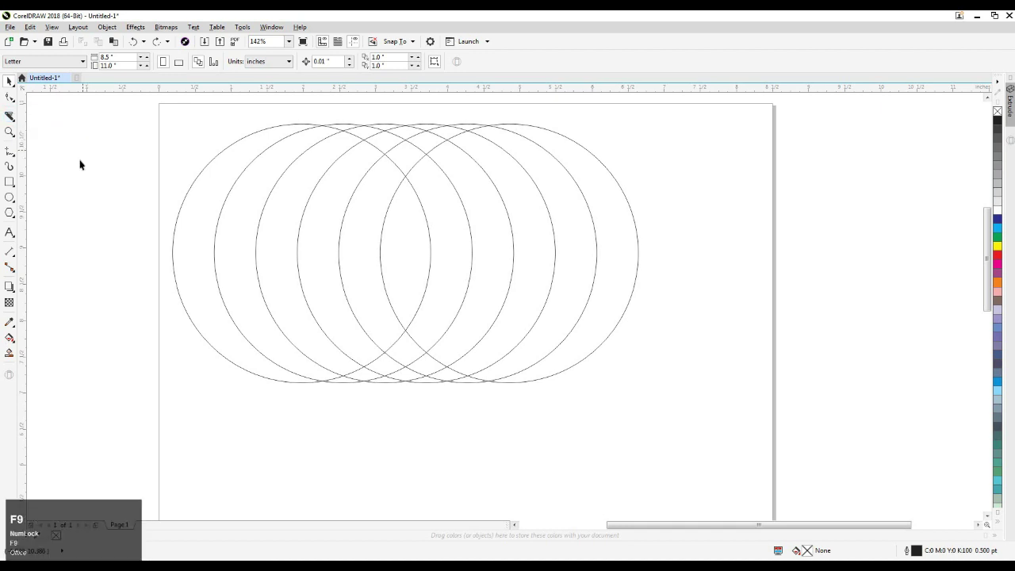
{"action": "left_click", "coordinate": [13, 119]}
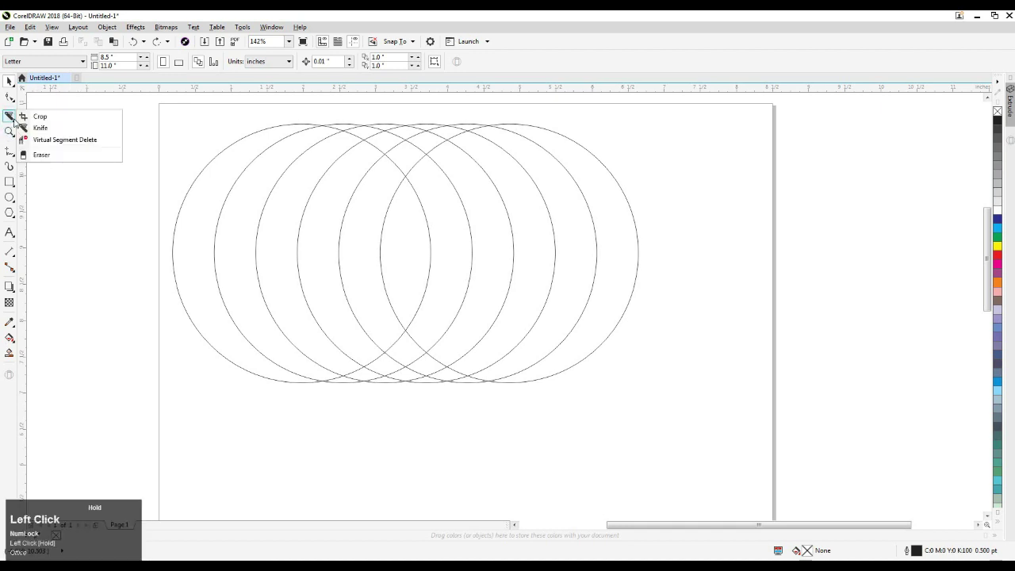
{"action": "left_click", "coordinate": [65, 139]}
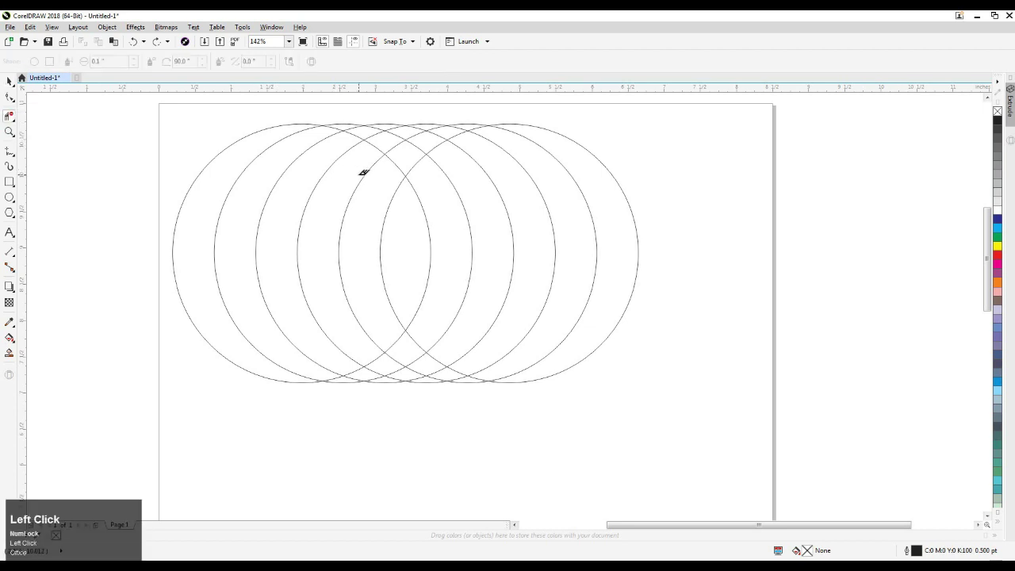
{"action": "scroll", "coordinate": [415, 126], "scroll_direction": "up", "scroll_amount": 4}
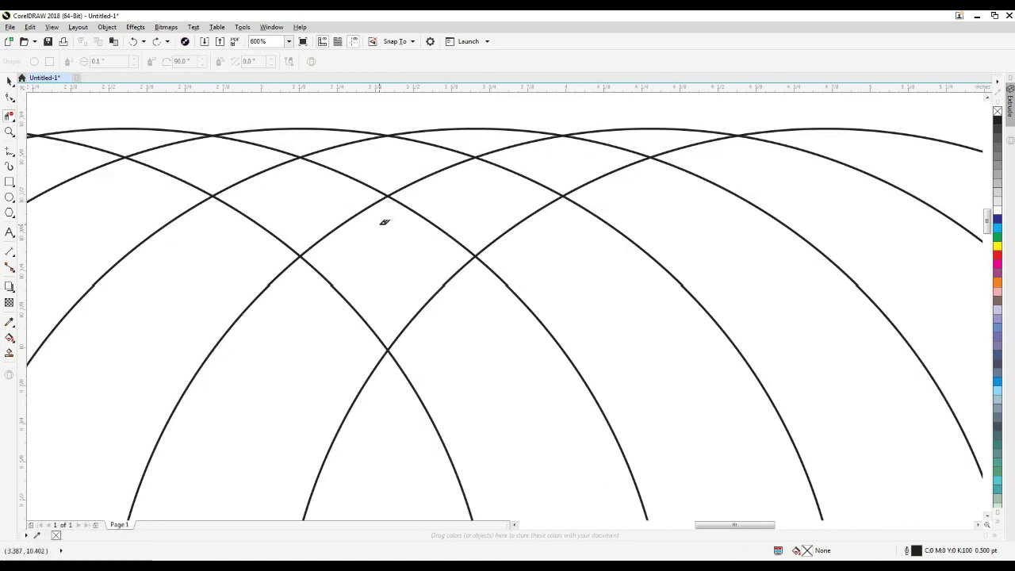
{"action": "scroll", "coordinate": [384, 222], "scroll_direction": "down", "scroll_amount": 4}
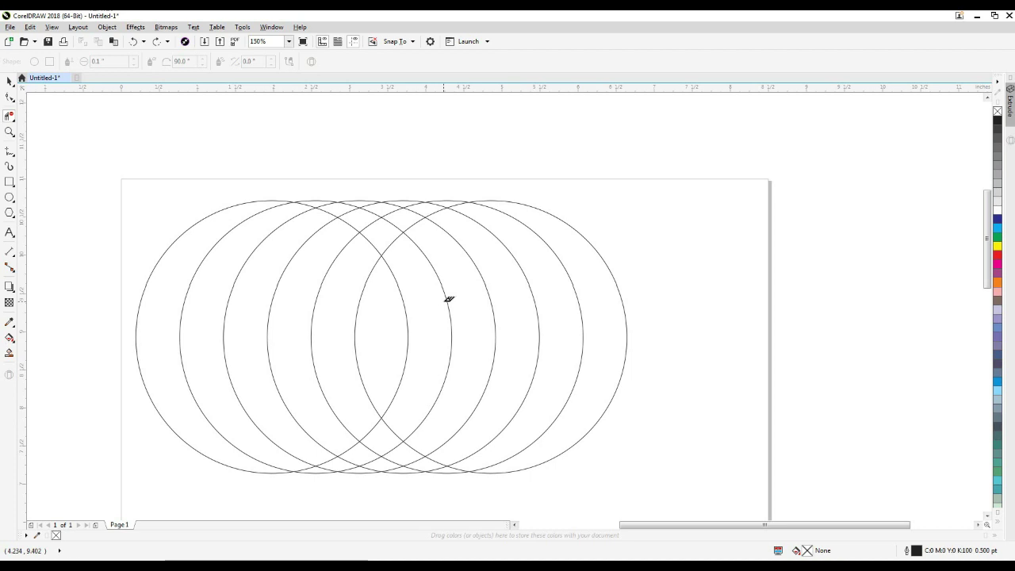
{"action": "scroll", "coordinate": [446, 285], "scroll_direction": "up", "scroll_amount": 2}
{"action": "left_click_drag", "start_coordinate": [432, 299], "coordinate": [462, 291]}
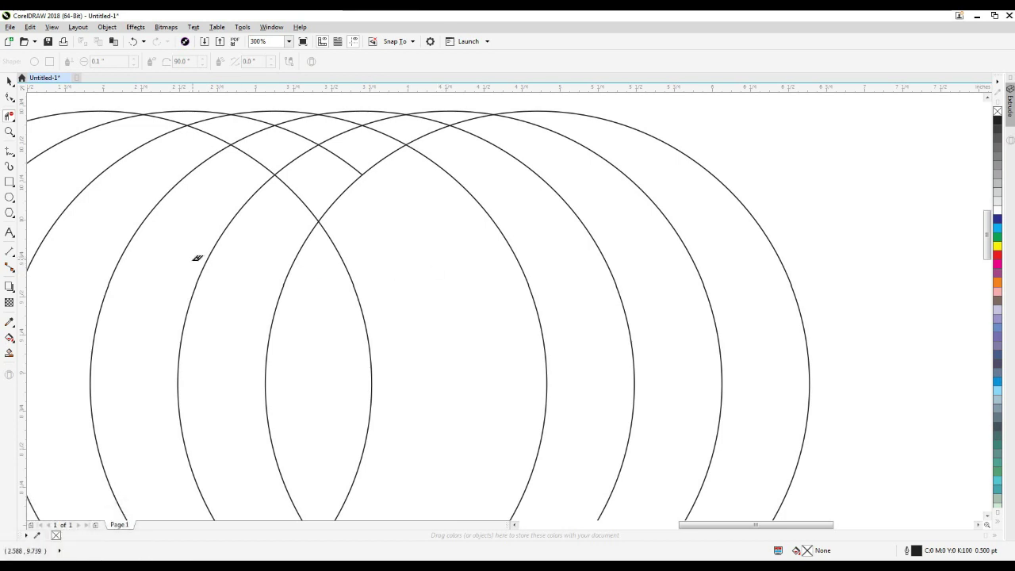
{"action": "left_click_drag", "start_coordinate": [176, 268], "coordinate": [210, 290]}
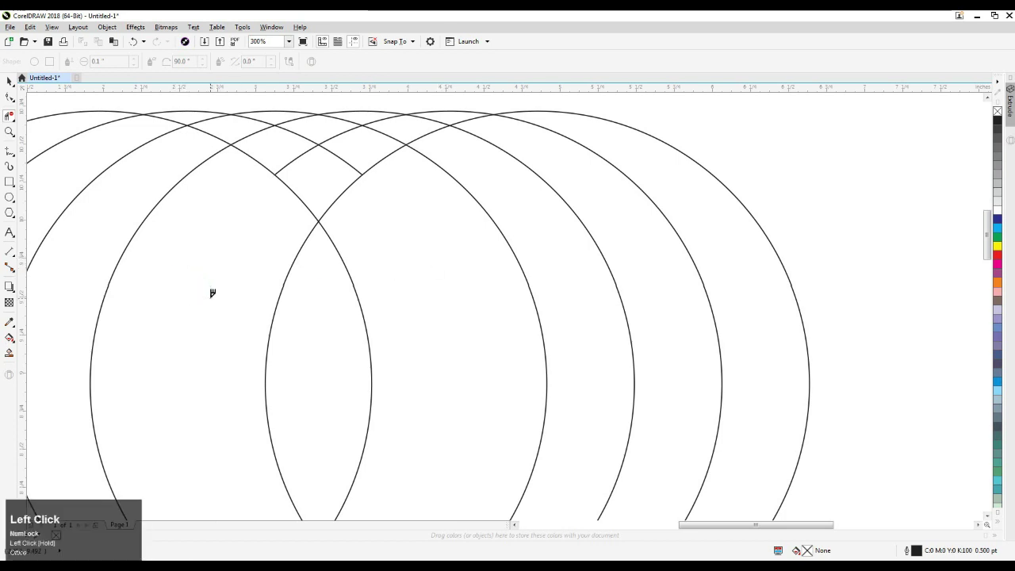
Delete the remaining outer arcs on both sides, keeping the central lens and the lattices above and below it.
{"action": "scroll", "coordinate": [214, 293], "scroll_direction": "down", "scroll_amount": 2}
{"action": "left_click_drag", "start_coordinate": [350, 332], "coordinate": [545, 340]}
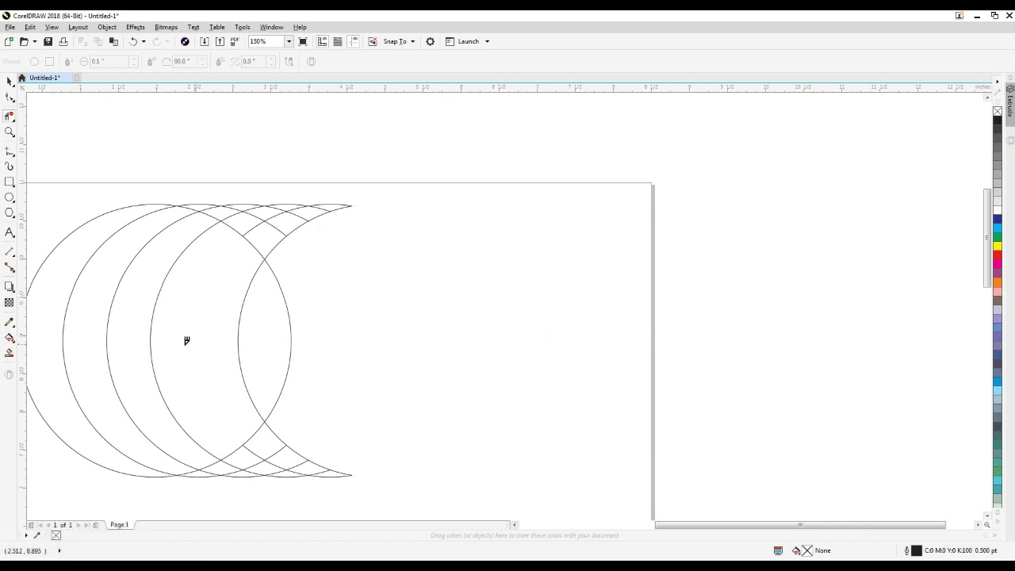
{"action": "mouse_move", "coordinate": [187, 345]}
{"action": "left_mouse_down"}
{"action": "mouse_move", "coordinate": [50, 346]}
{"action": "mouse_move", "coordinate": [92, 330]}
{"action": "left_mouse_up"}
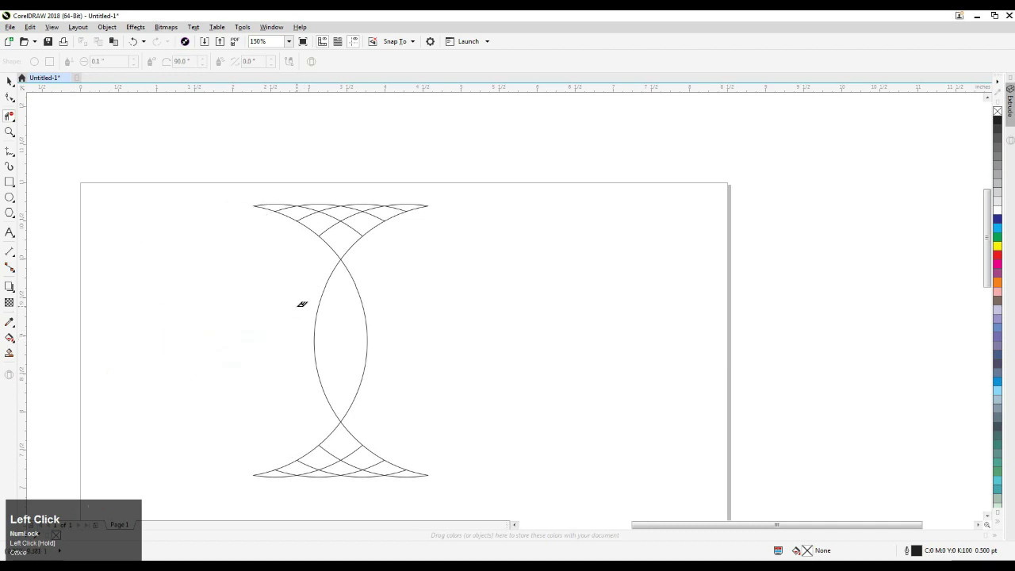
Create a copy of the trimmed figure rotated to 270° about its centre, and undo it.
{"action": "key", "text": "F2"}
{"action": "left_click_drag", "start_coordinate": [221, 182], "coordinate": [461, 507]}
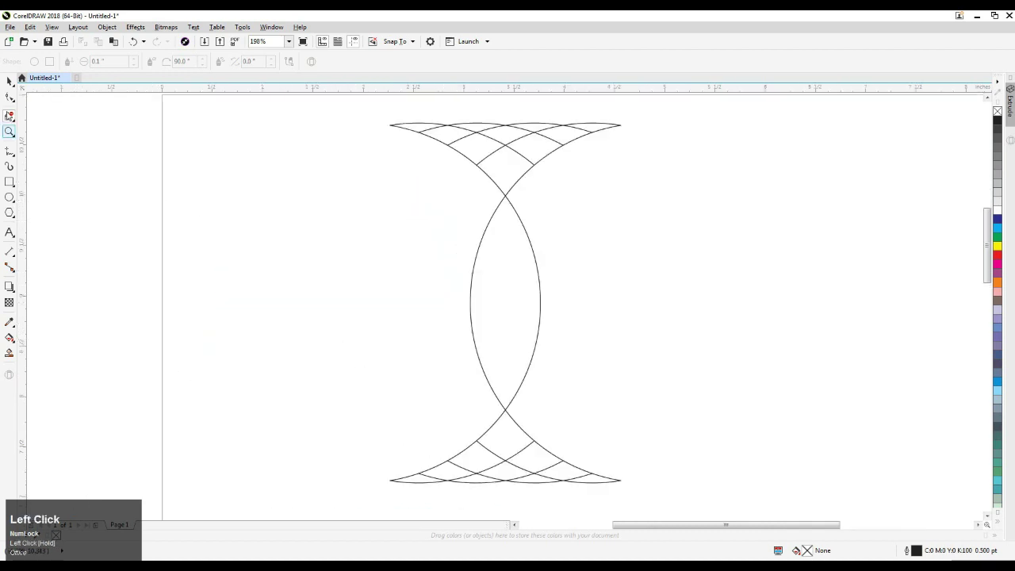
{"action": "left_click", "coordinate": [10, 80]}
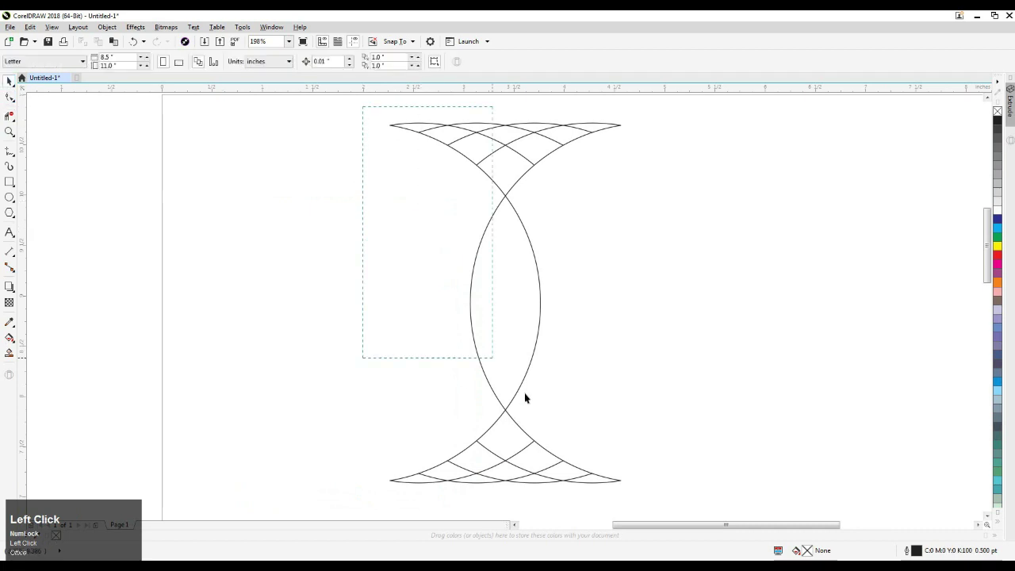
{"action": "left_click_drag", "start_coordinate": [625, 494], "coordinate": [654, 500]}
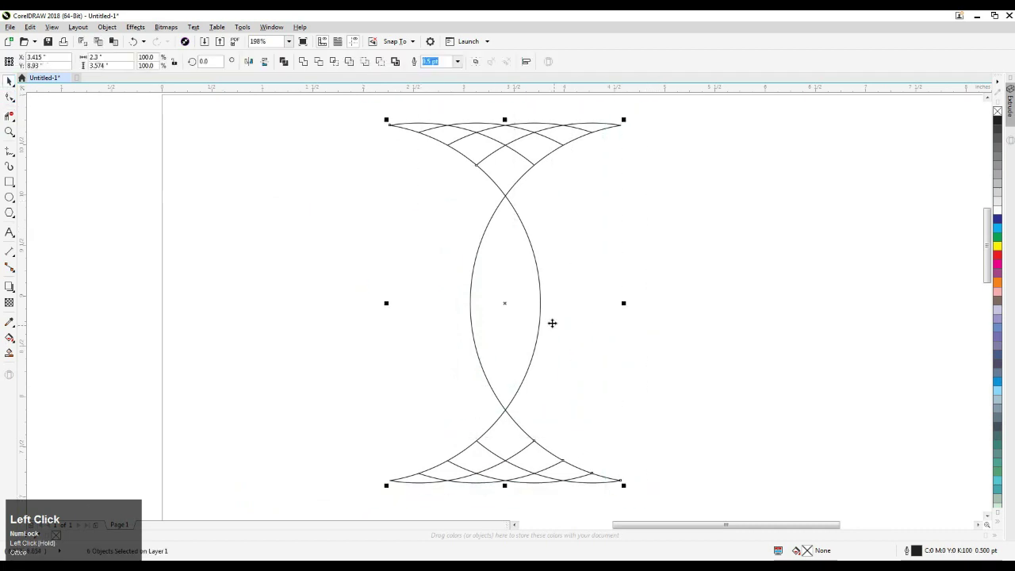
{"action": "left_click", "coordinate": [512, 305]}
{"action": "left_click_drag", "start_coordinate": [625, 118], "coordinate": [637, 391]}
{"action": "right_click", "coordinate": [636, 391]}
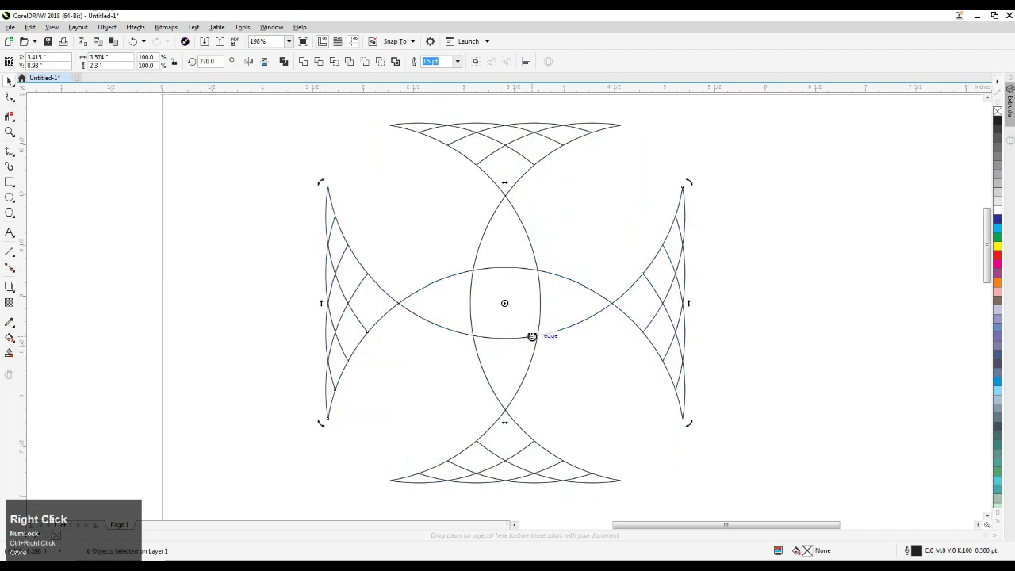
{"action": "key", "text": "ctrl+z"}
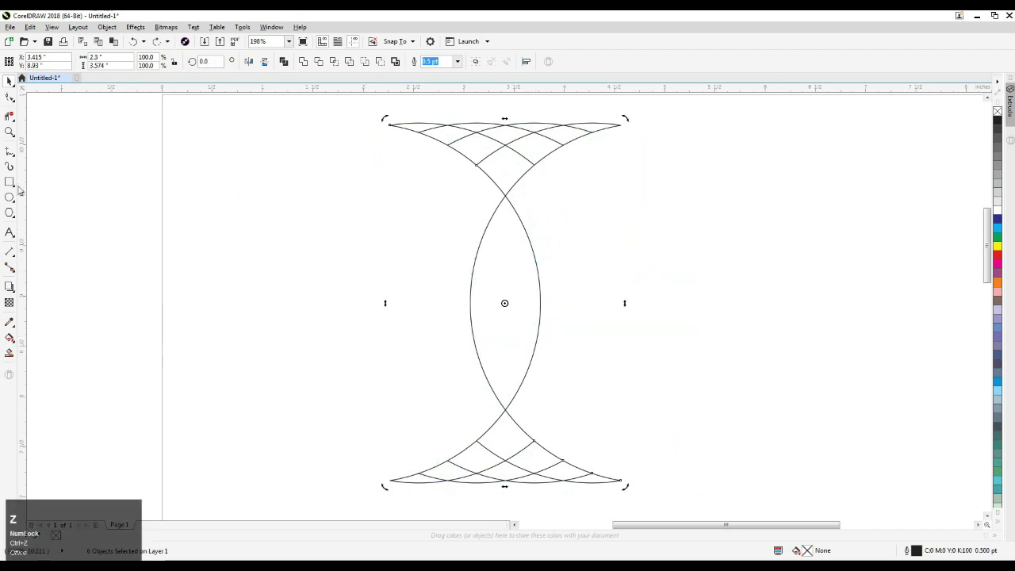
Draw four overlapping squares and two overlapping rectangles, about 0.9 to 1.5 in wide, to the left of the trimmed figure.
{"action": "left_click", "coordinate": [10, 116]}
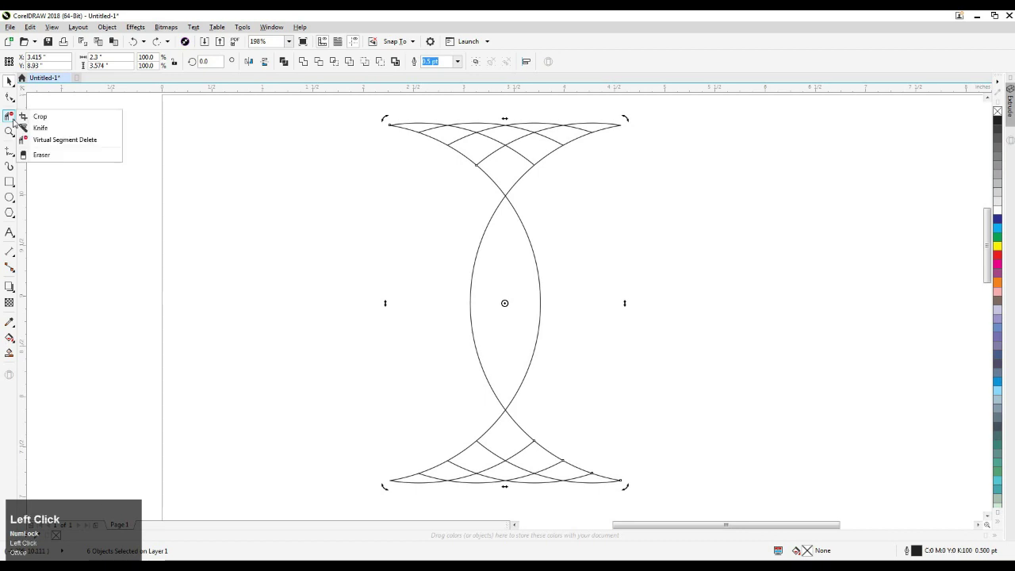
{"action": "left_click", "coordinate": [64, 141]}
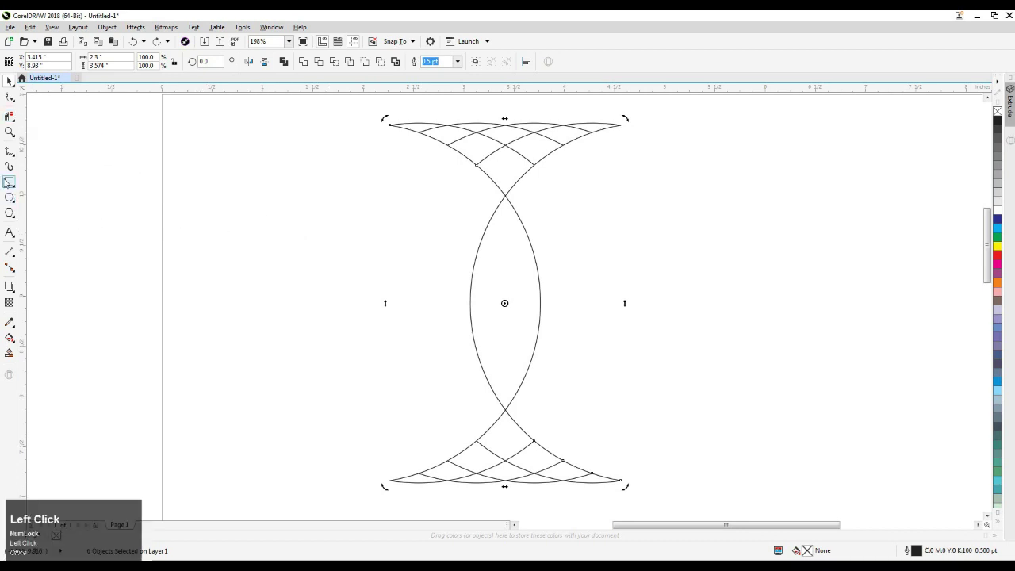
{"action": "left_click", "coordinate": [10, 183]}
{"action": "left_click_drag", "start_coordinate": [175, 201], "coordinate": [233, 315]}
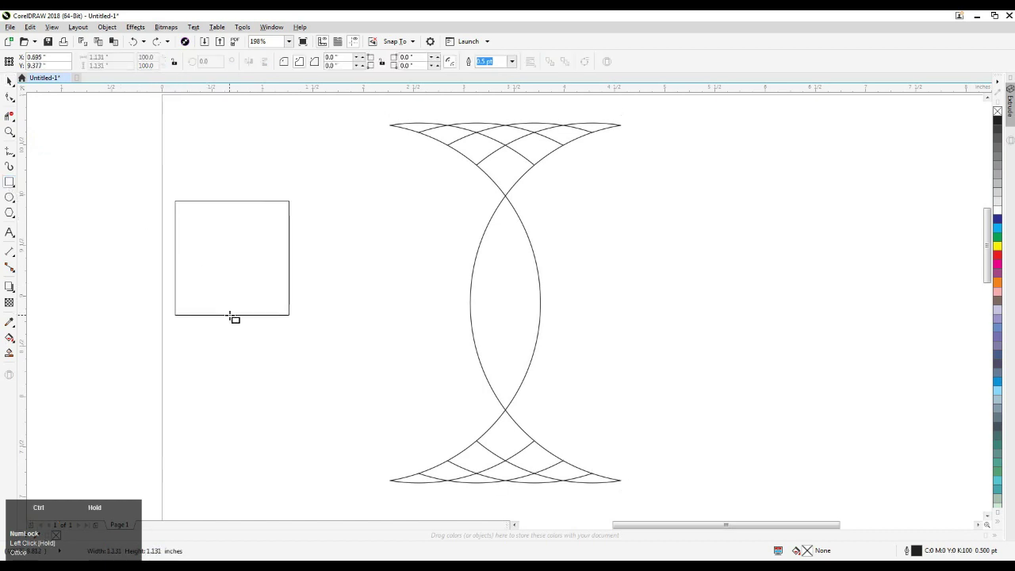
{"action": "mouse_move", "coordinate": [242, 246]}
{"action": "left_mouse_down"}
{"action": "mouse_move", "coordinate": [290, 362]}
{"action": "mouse_move", "coordinate": [277, 374]}
{"action": "left_mouse_up"}
{"action": "left_click_drag", "start_coordinate": [118, 294], "coordinate": [211, 441]}
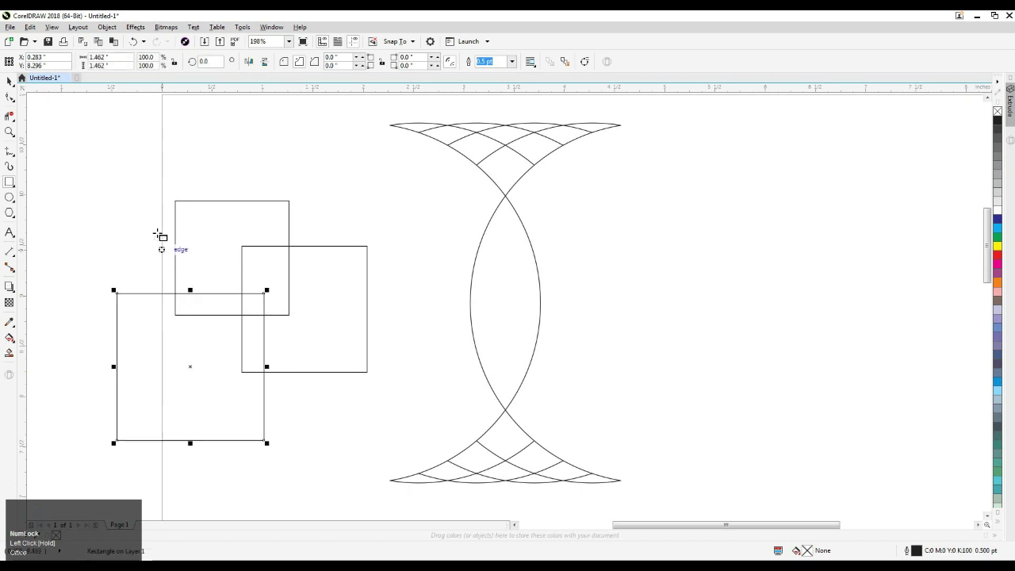
{"action": "left_click_drag", "start_coordinate": [88, 161], "coordinate": [156, 302]}
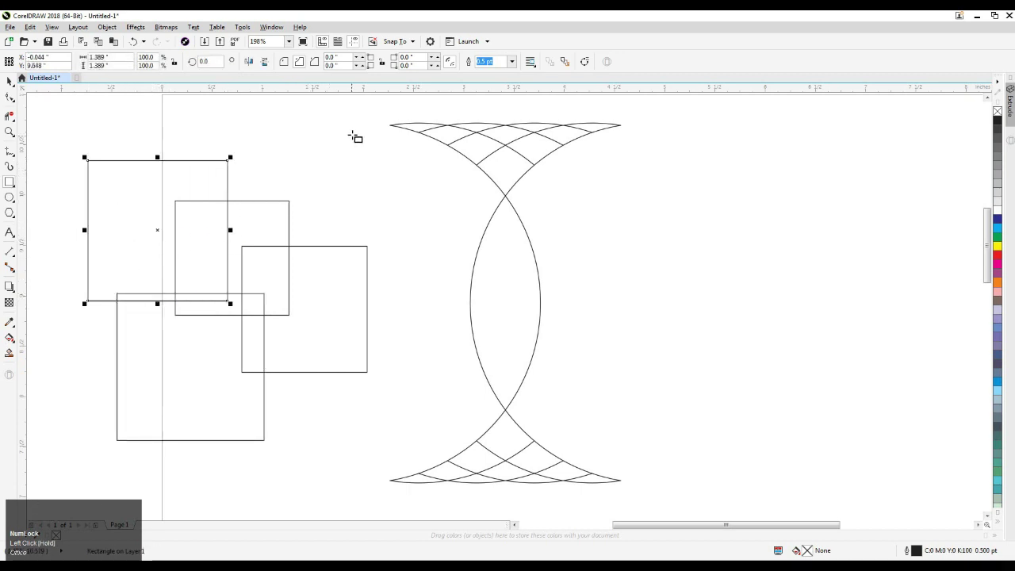
{"action": "left_click_drag", "start_coordinate": [353, 135], "coordinate": [259, 260]}
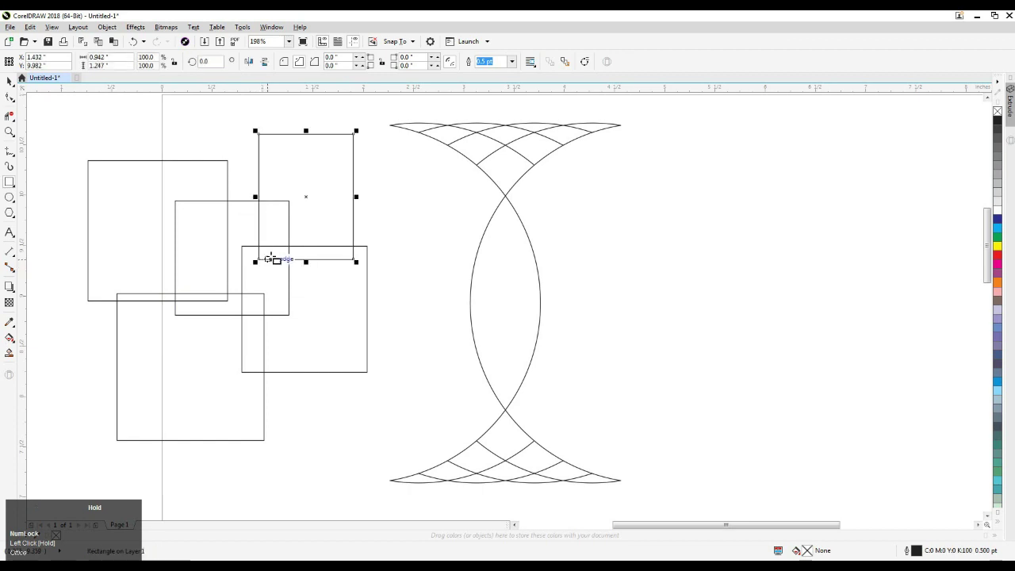
{"action": "left_click_drag", "start_coordinate": [324, 187], "coordinate": [414, 301]}
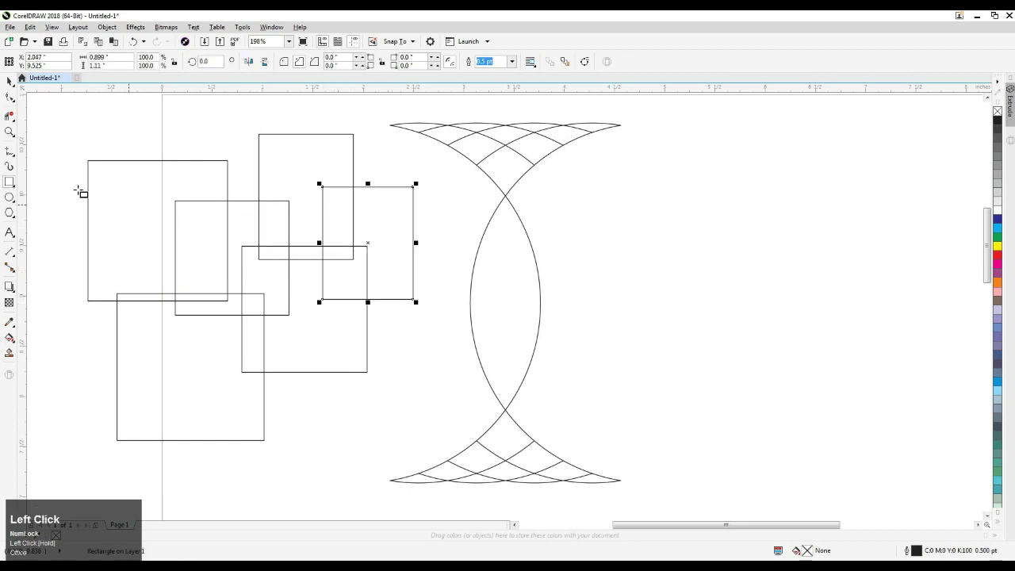
Delete the upper rectangle's overlapping corner pieces and part of the right rectangle's left edge with the Virtual Segment Delete tool.
{"action": "left_click", "coordinate": [10, 115]}
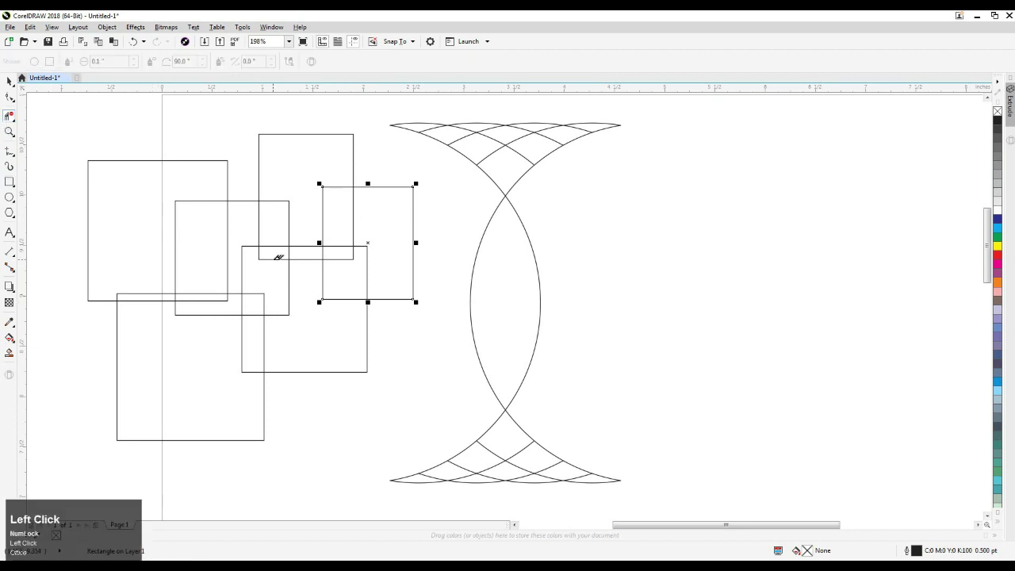
{"action": "scroll", "coordinate": [278, 257], "scroll_direction": "up", "scroll_amount": 2}
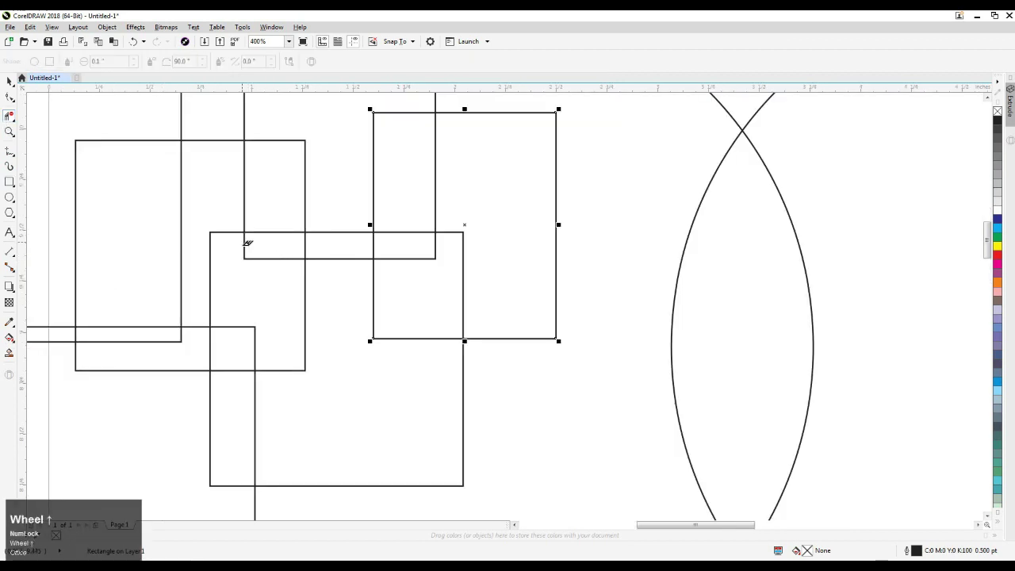
{"action": "left_click_drag", "start_coordinate": [283, 263], "coordinate": [284, 251]}
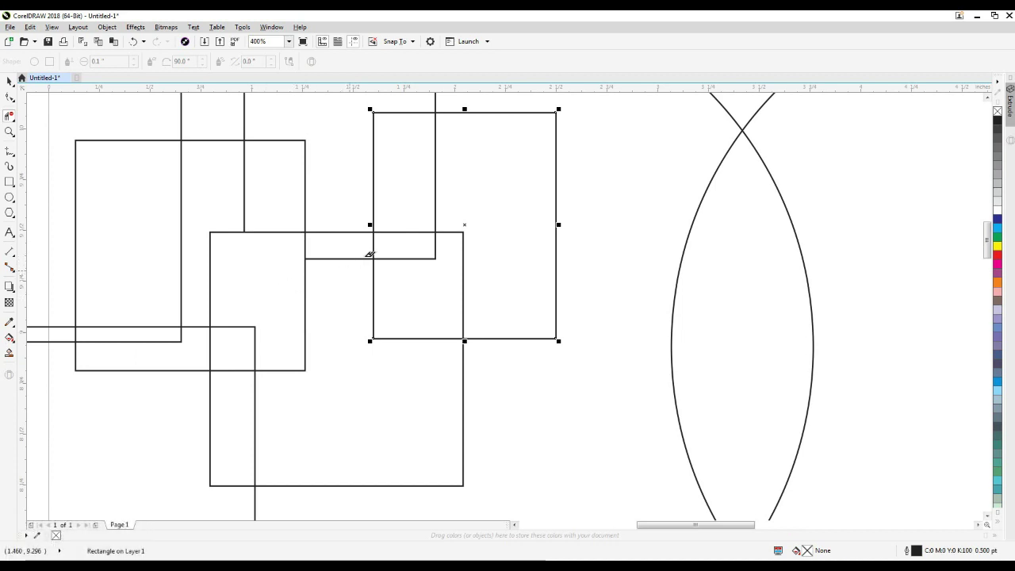
{"action": "left_click", "coordinate": [369, 244]}
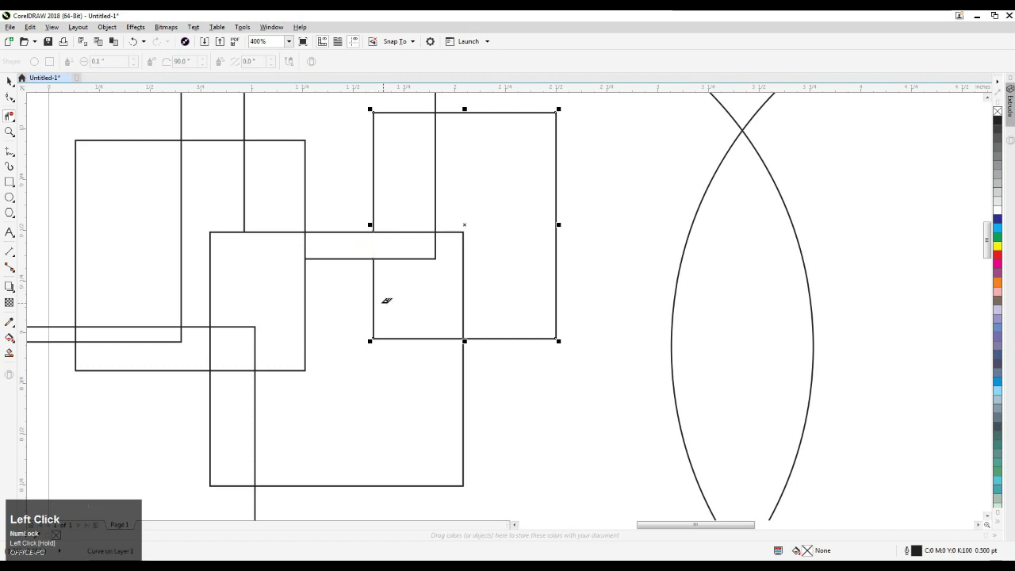
{"action": "mouse_move", "coordinate": [423, 244]}
{"action": "left_mouse_down"}
{"action": "mouse_move", "coordinate": [426, 277]}
{"action": "mouse_move", "coordinate": [405, 323]}
{"action": "left_mouse_up"}
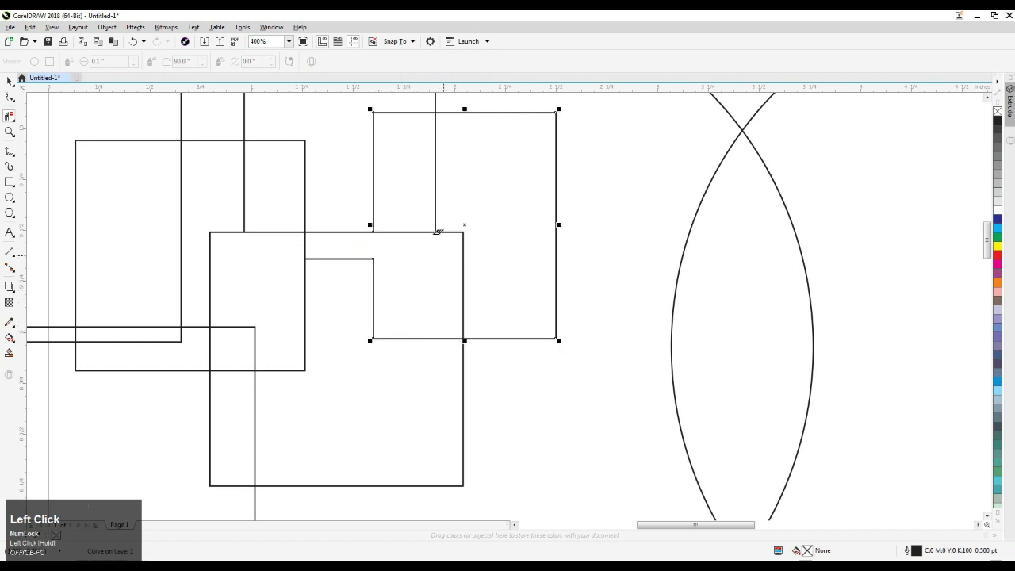
{"action": "left_click_drag", "start_coordinate": [416, 207], "coordinate": [457, 206]}
Delete the overlapping edges between the two leftmost squares, and the lower-right square's corner that lies inside the lower-left square.
{"action": "scroll", "coordinate": [386, 231], "scroll_direction": "up", "scroll_amount": 3}
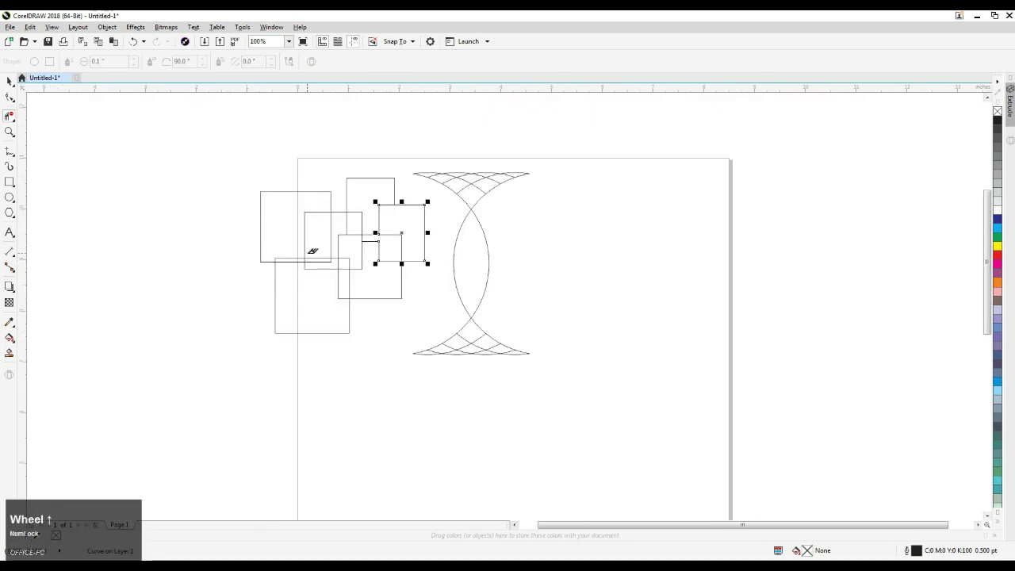
{"action": "scroll", "coordinate": [313, 251], "scroll_direction": "down", "scroll_amount": 1}
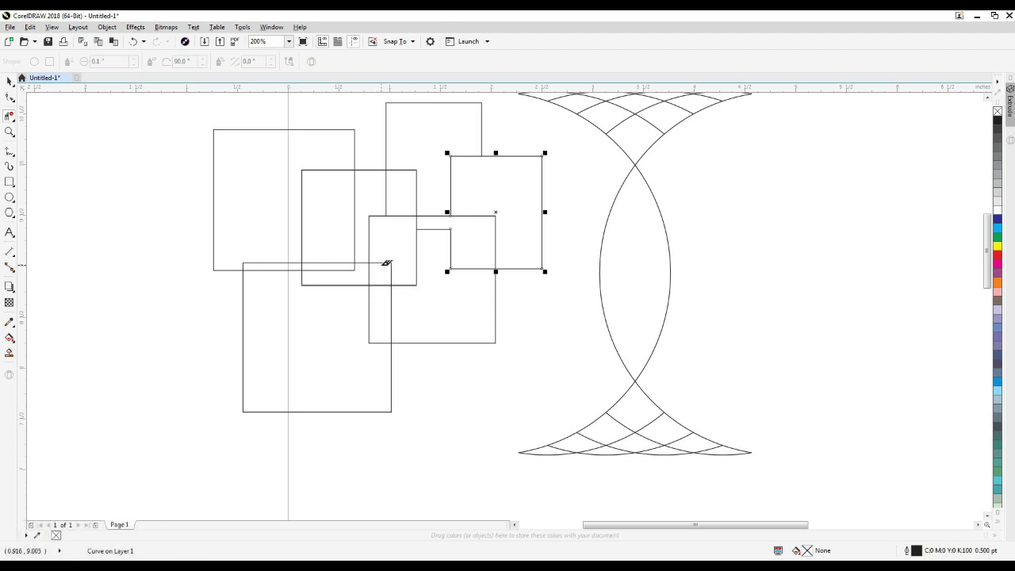
{"action": "mouse_move", "coordinate": [386, 263]}
{"action": "left_mouse_down"}
{"action": "mouse_move", "coordinate": [386, 252]}
{"action": "mouse_move", "coordinate": [358, 276]}
{"action": "mouse_move", "coordinate": [336, 249]}
{"action": "mouse_move", "coordinate": [364, 283]}
{"action": "mouse_move", "coordinate": [322, 261]}
{"action": "mouse_move", "coordinate": [218, 316]}
{"action": "left_mouse_up"}
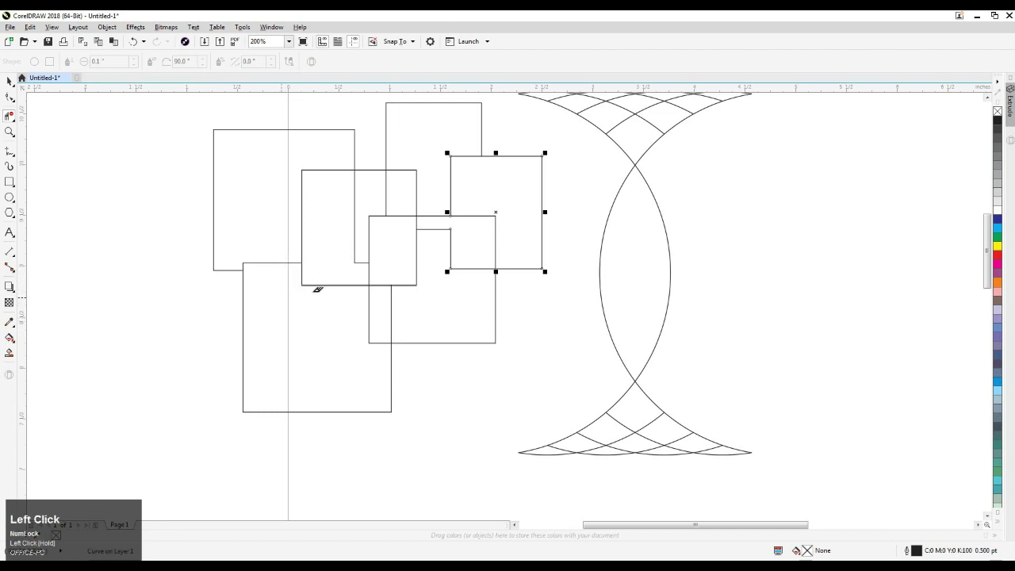
{"action": "mouse_move", "coordinate": [317, 289]}
{"action": "left_mouse_down"}
{"action": "mouse_move", "coordinate": [382, 281]}
{"action": "mouse_move", "coordinate": [407, 290]}
{"action": "left_mouse_up"}
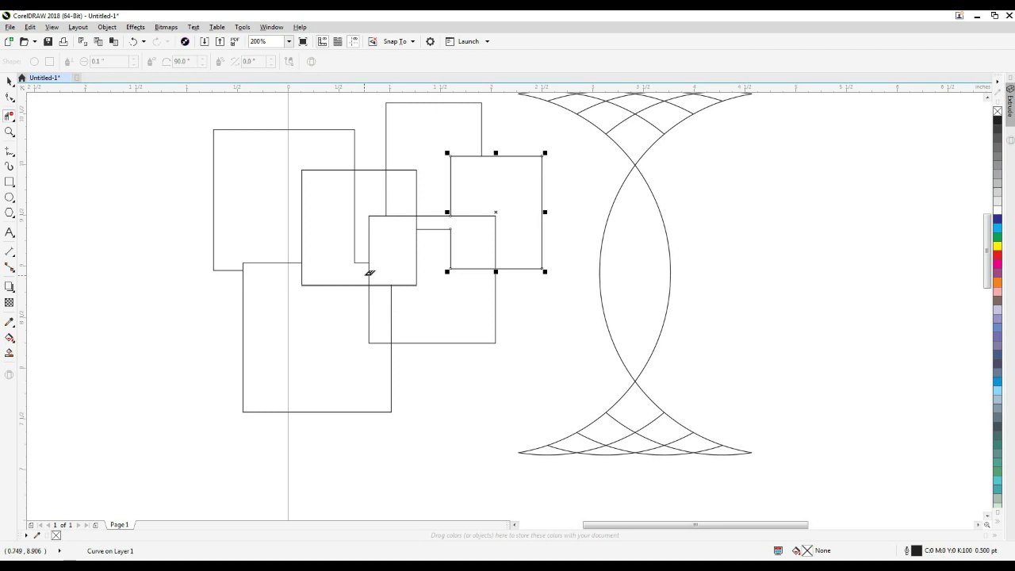
{"action": "left_click_drag", "start_coordinate": [370, 273], "coordinate": [392, 321]}
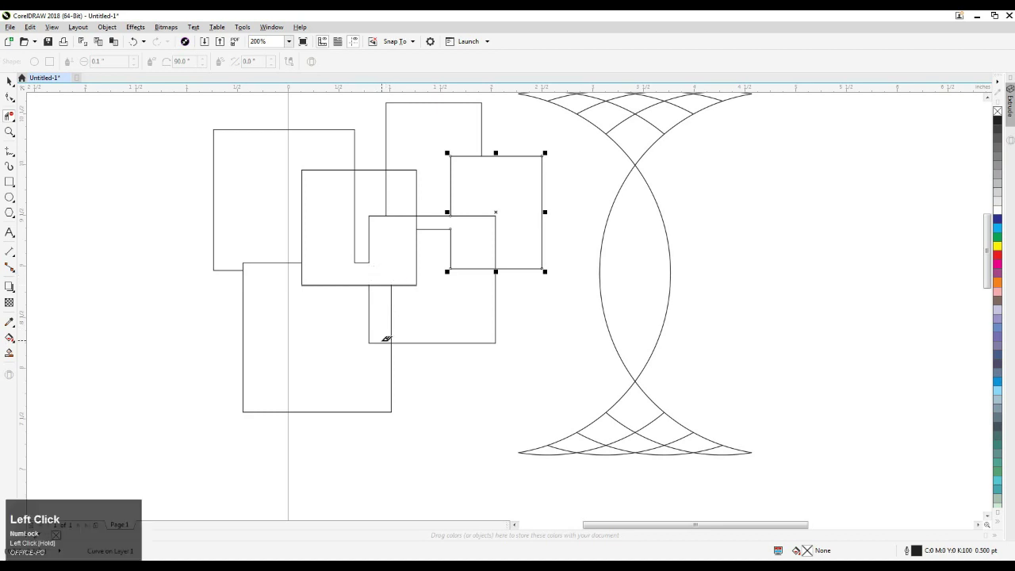
{"action": "key", "text": "ctrl"}
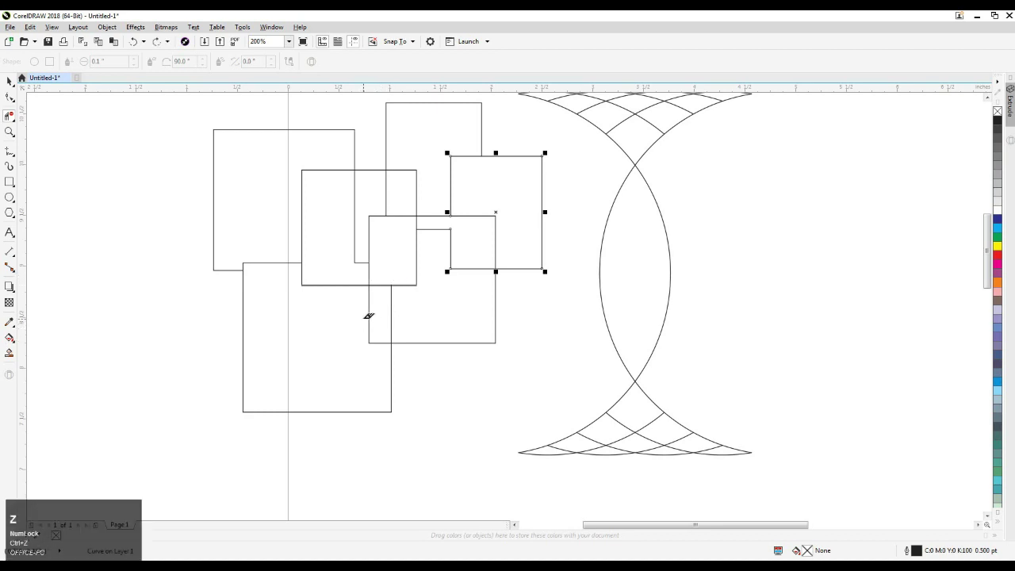
{"action": "mouse_move", "coordinate": [369, 318]}
{"action": "left_mouse_down"}
{"action": "mouse_move", "coordinate": [378, 315]}
{"action": "mouse_move", "coordinate": [439, 368]}
{"action": "left_mouse_up"}
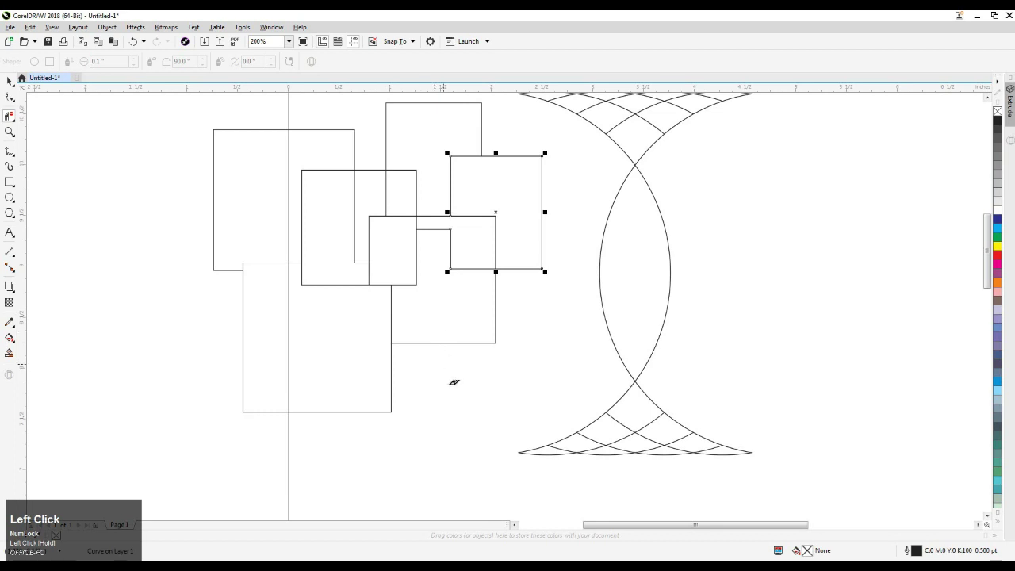
Delete the leftover edges of the left square, upper rectangle and right rectangle lying inside the central and lower-right squares.
{"action": "scroll", "coordinate": [453, 382], "scroll_direction": "down", "scroll_amount": 2}
{"action": "key", "text": "F3"}
{"action": "key", "text": "F2"}
{"action": "left_click_drag", "start_coordinate": [346, 299], "coordinate": [486, 393]}
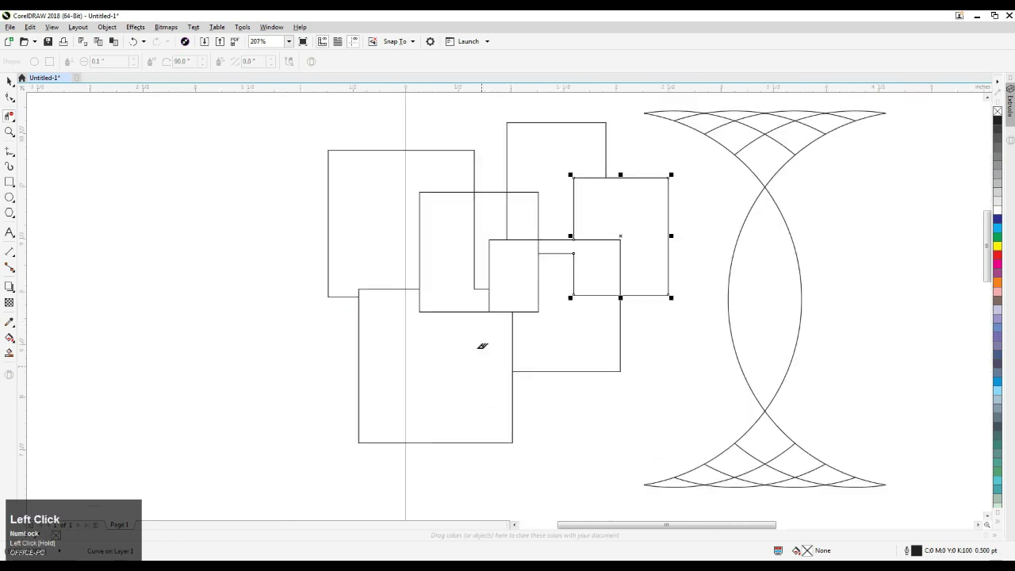
{"action": "left_click", "coordinate": [476, 218]}
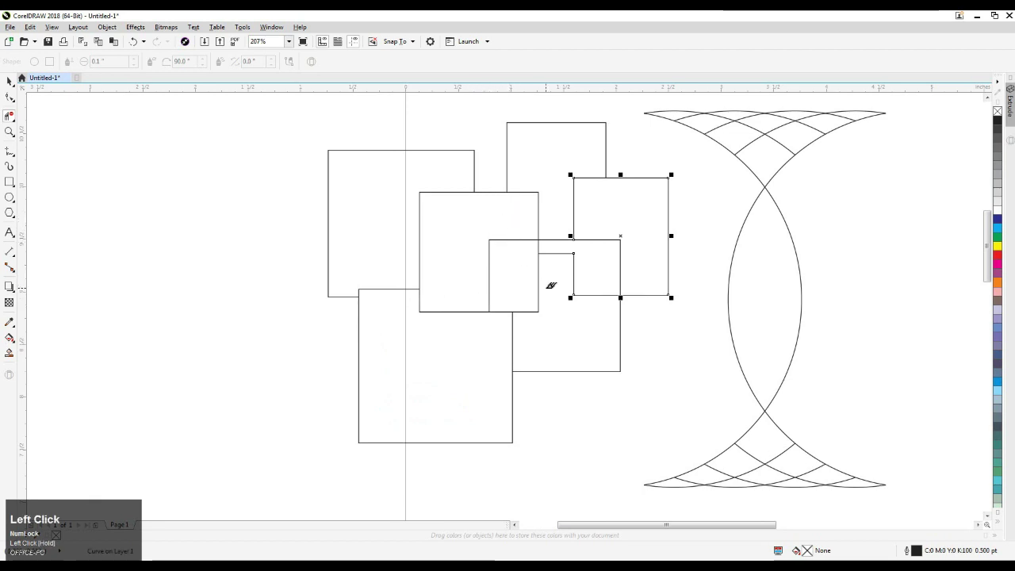
{"action": "mouse_move", "coordinate": [555, 253]}
{"action": "left_mouse_down"}
{"action": "mouse_move", "coordinate": [573, 267]}
{"action": "mouse_move", "coordinate": [559, 251]}
{"action": "left_mouse_up"}
{"action": "scroll", "coordinate": [559, 251], "scroll_direction": "up", "scroll_amount": 4}
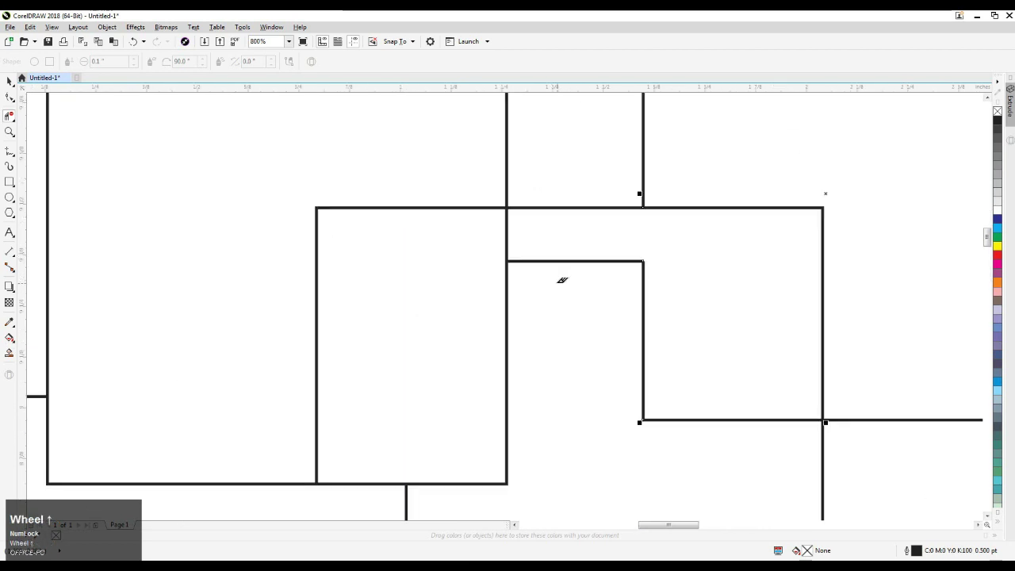
{"action": "left_click", "coordinate": [565, 268]}
{"action": "left_click", "coordinate": [646, 288]}
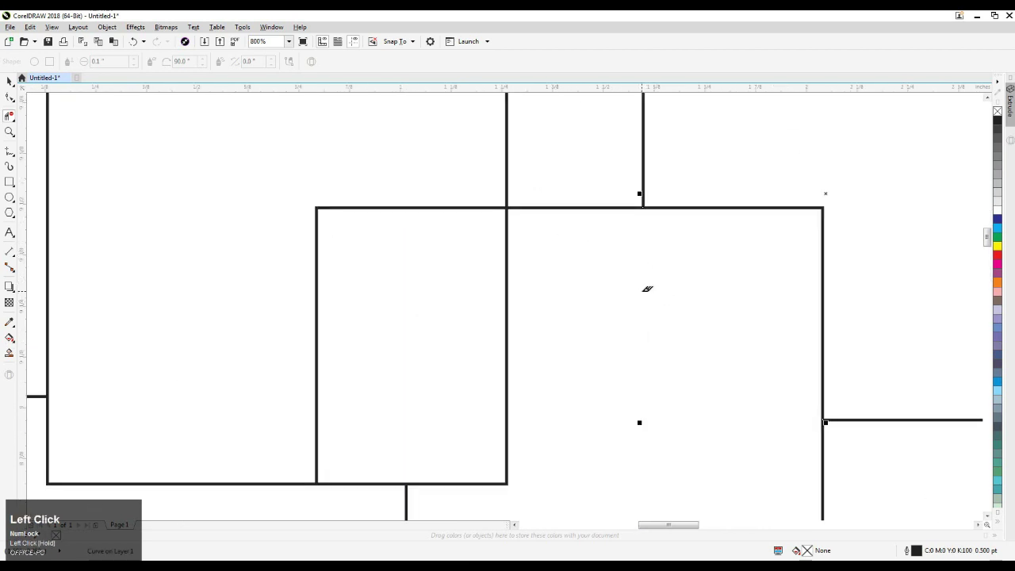
{"action": "scroll", "coordinate": [646, 292], "scroll_direction": "down", "scroll_amount": 4}
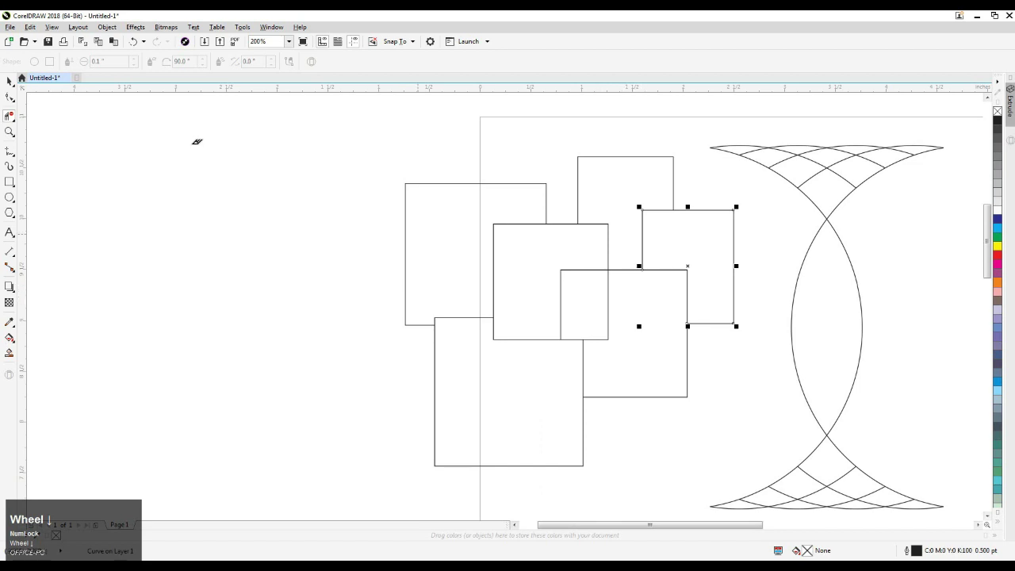
{"action": "left_click", "coordinate": [9, 80]}
{"action": "left_click", "coordinate": [240, 281]}
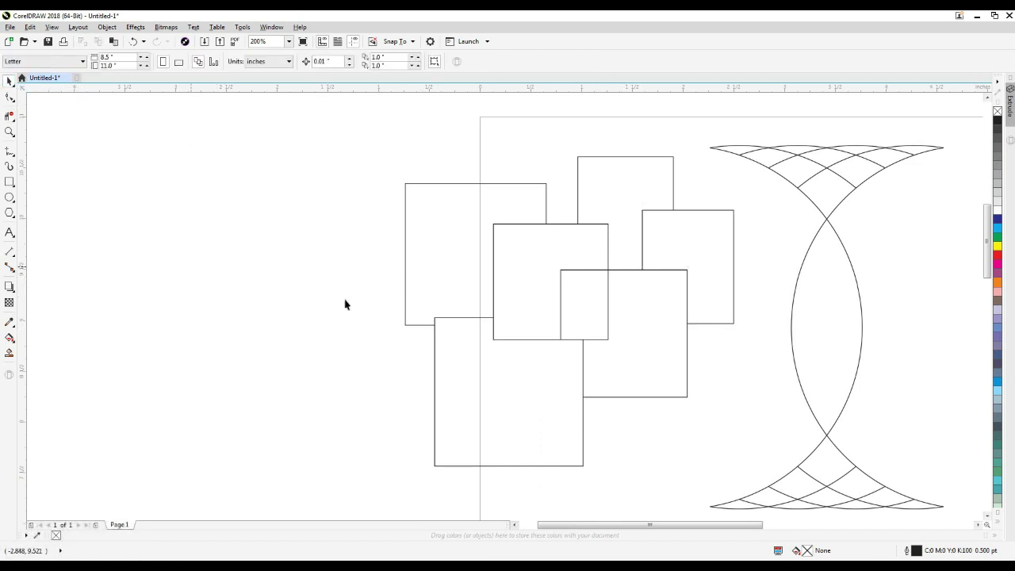
Erase the upper-left corner of the leftmost square with the Eraser tool, and undo the erasure.
{"action": "left_click", "coordinate": [13, 121]}
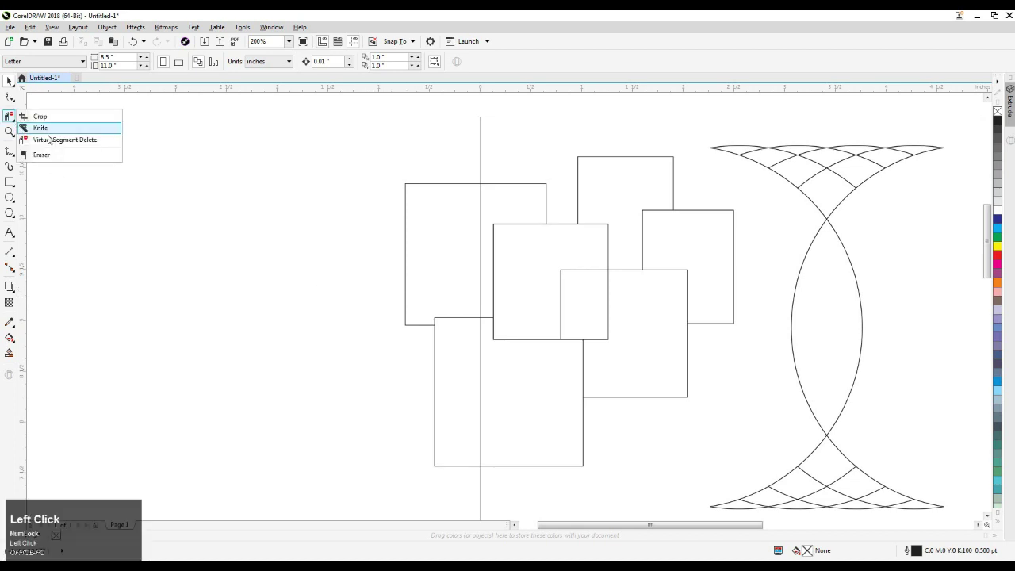
{"action": "left_click", "coordinate": [70, 156]}
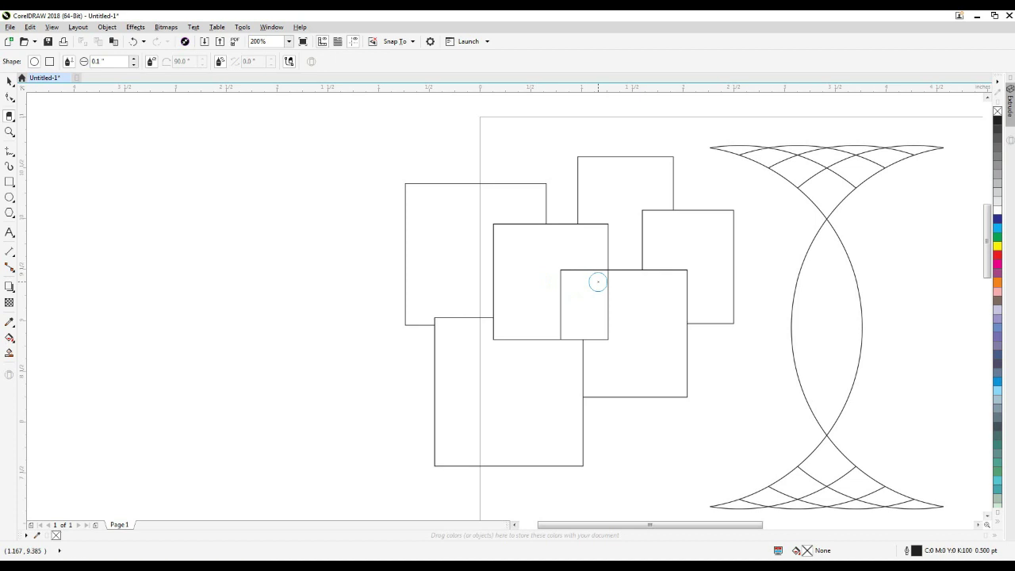
{"action": "left_click", "coordinate": [400, 179]}
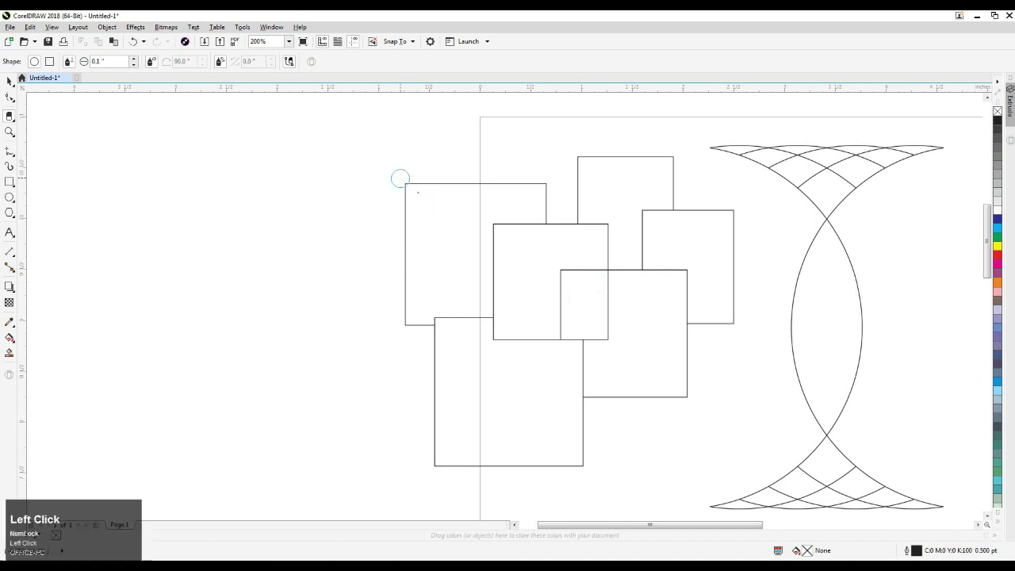
{"action": "mouse_move", "coordinate": [400, 178]}
{"action": "left_mouse_down"}
{"action": "mouse_move", "coordinate": [436, 208]}
{"action": "mouse_move", "coordinate": [410, 183]}
{"action": "left_mouse_up"}
{"action": "key", "text": "ctrl"}
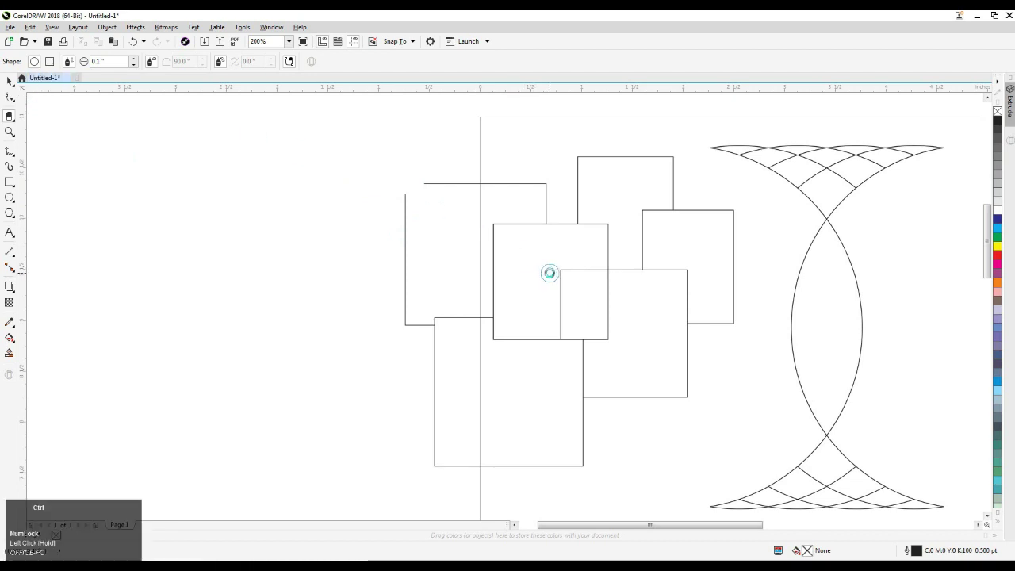
{"action": "key", "text": "ctrl+z"}
Create a filled shape from the enclosed area of the left squares with Smart Fill and colour it cyan.
{"action": "left_click", "coordinate": [9, 81]}
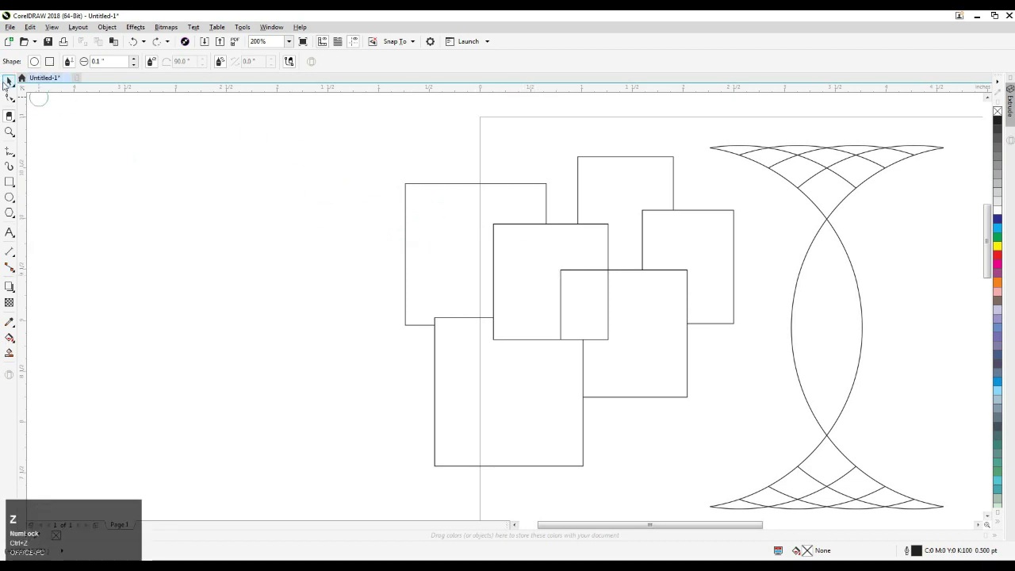
{"action": "left_click", "coordinate": [424, 275]}
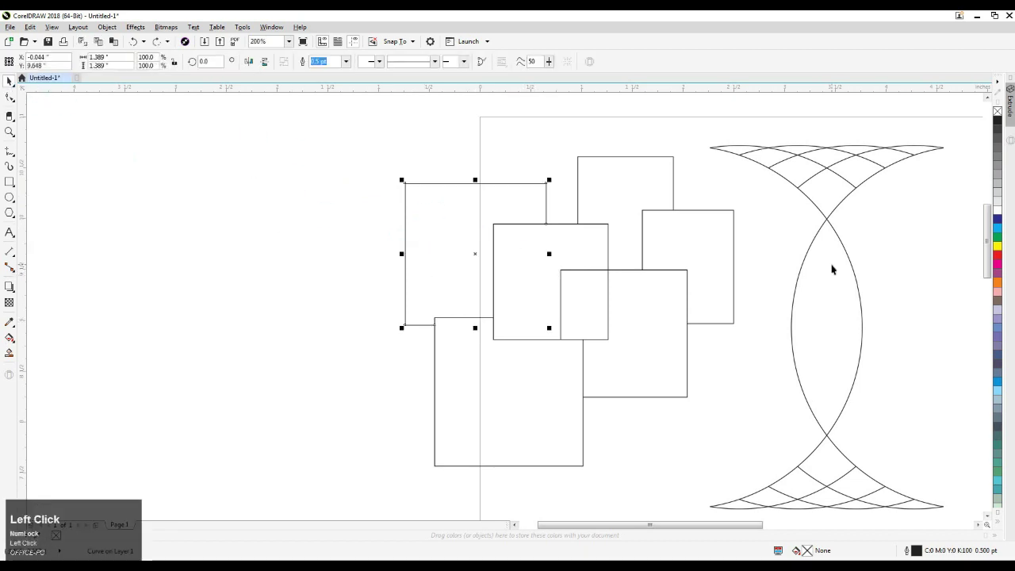
{"action": "left_click", "coordinate": [997, 229]}
{"action": "left_click", "coordinate": [10, 354]}
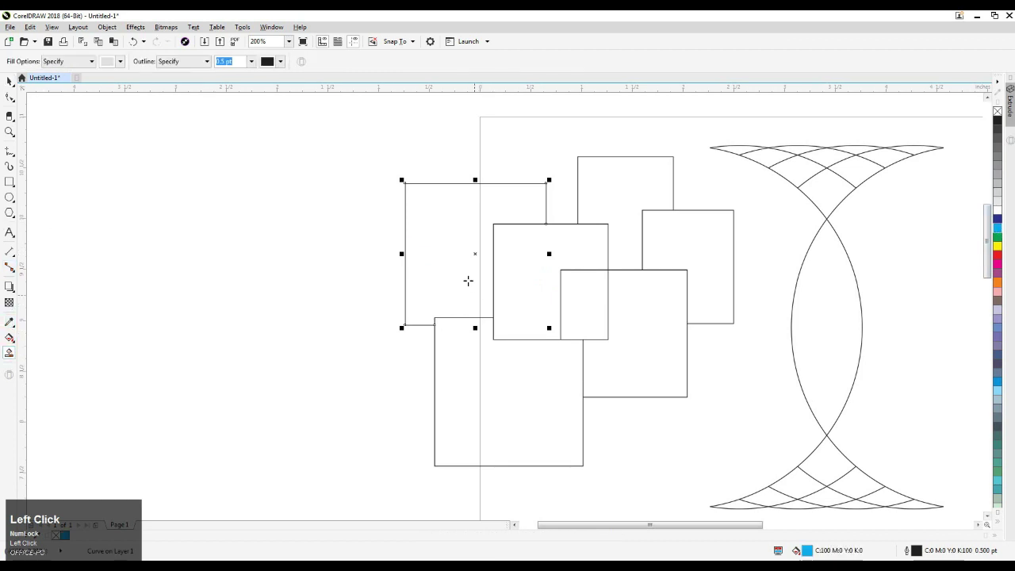
{"action": "left_click", "coordinate": [467, 278]}
{"action": "left_click", "coordinate": [8, 81]}
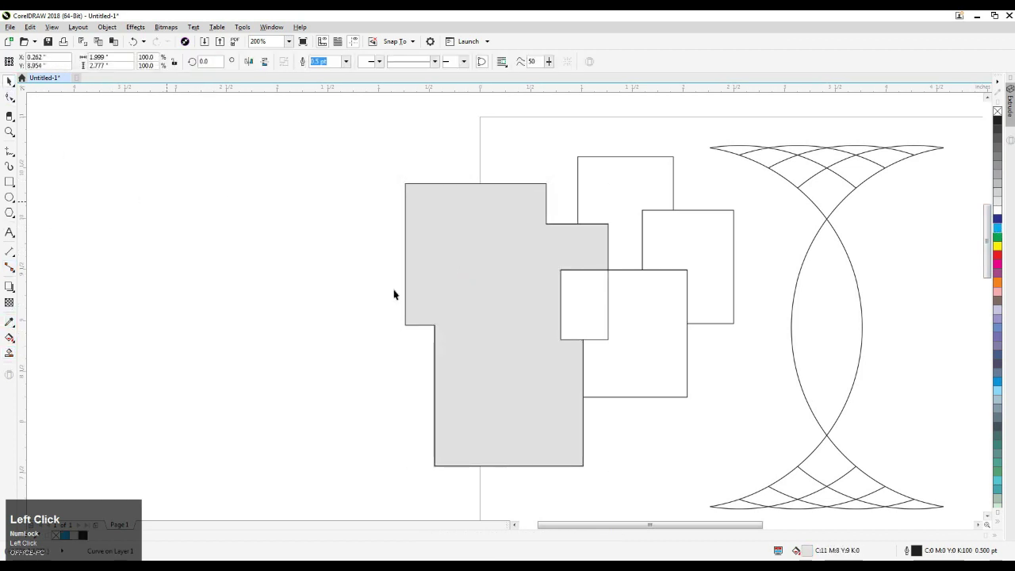
{"action": "left_click", "coordinate": [998, 231]}
Erase a straight horizontal 0.1 in band across the cyan shape with the Eraser tool, and undo the erasure and the cyan fill.
{"action": "key", "text": "F2"}
{"action": "left_click_drag", "start_coordinate": [373, 170], "coordinate": [489, 402]}
{"action": "key", "text": "F2"}
{"action": "left_click_drag", "start_coordinate": [319, 147], "coordinate": [824, 412]}
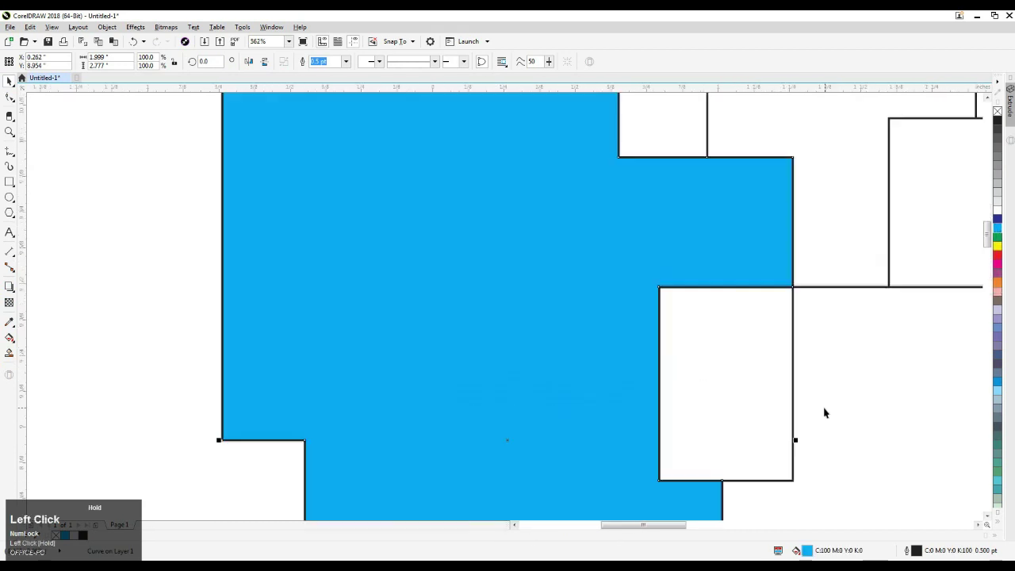
{"action": "left_click", "coordinate": [10, 117]}
{"action": "mouse_move", "coordinate": [150, 271]}
{"action": "left_mouse_down"}
{"action": "mouse_move", "coordinate": [387, 264]}
{"action": "mouse_move", "coordinate": [411, 275]}
{"action": "left_mouse_up"}
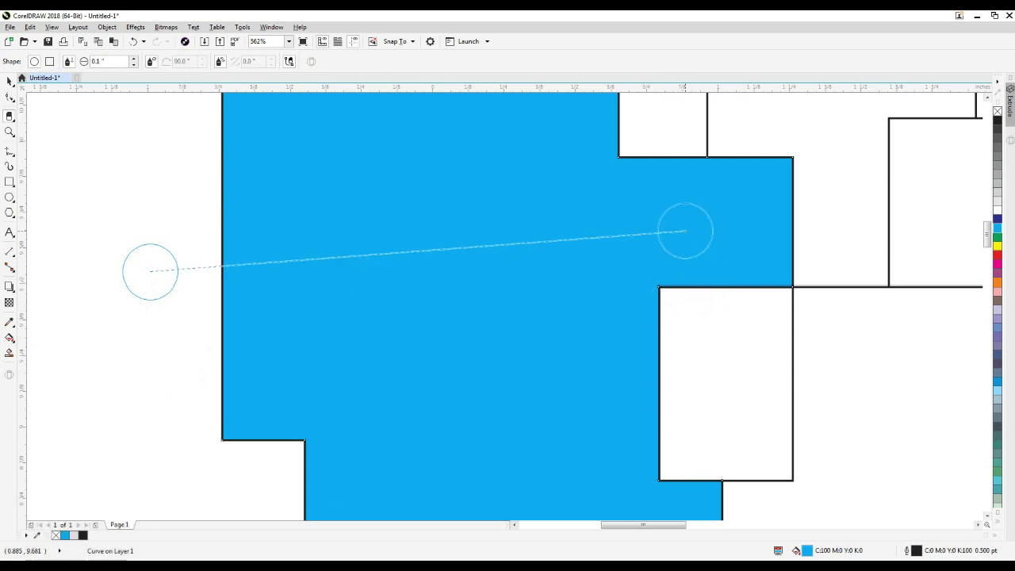
{"action": "key", "text": "ctrl"}
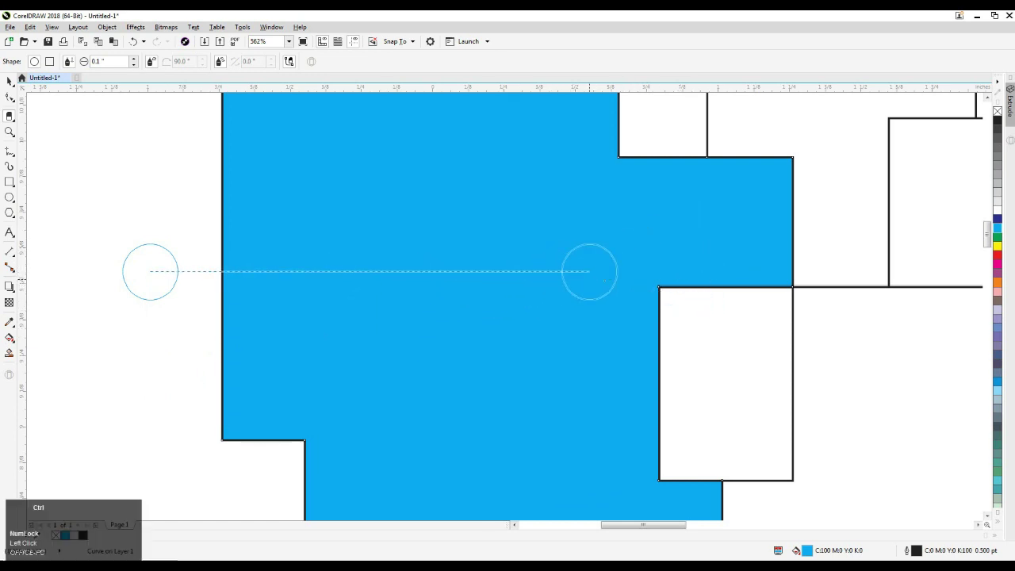
{"action": "left_click", "coordinate": [823, 271], "text": "ctrl"}
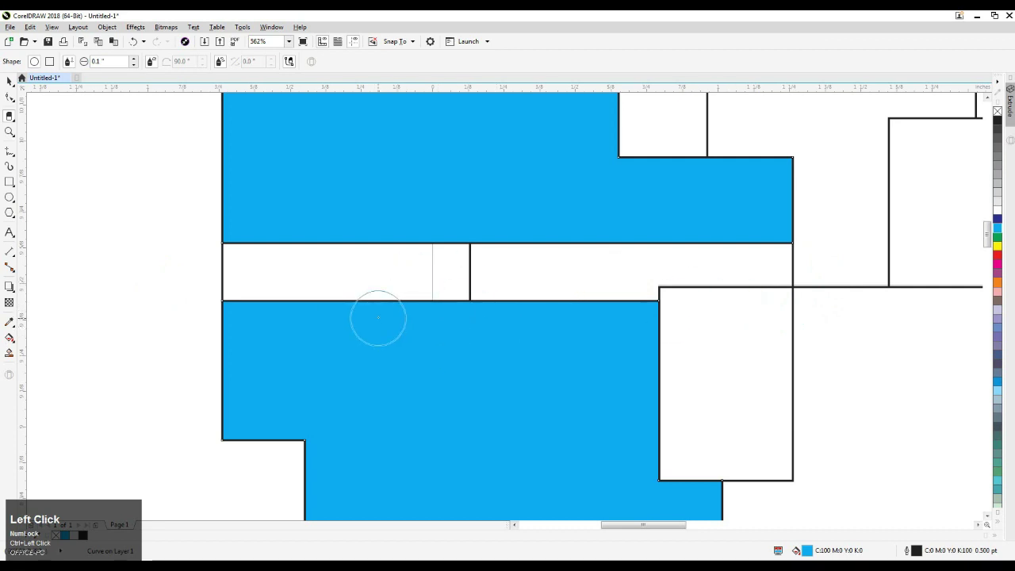
{"action": "key", "text": "ctrl+z"}
{"action": "key", "text": "ctrl+z"}
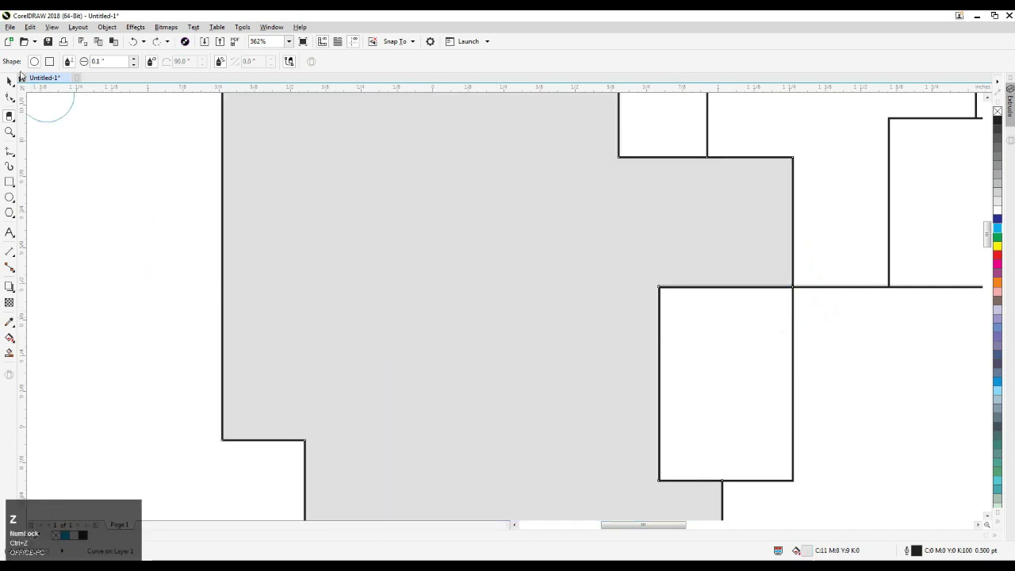
Delete the filled shape and all the trimmed squares and rectangles beside the arc figure.
{"action": "left_click", "coordinate": [9, 82]}
{"action": "scroll", "coordinate": [127, 197], "scroll_direction": "down", "scroll_amount": 5}
{"action": "left_click_drag", "start_coordinate": [122, 167], "coordinate": [288, 374]}
{"action": "key", "text": "Delete"}
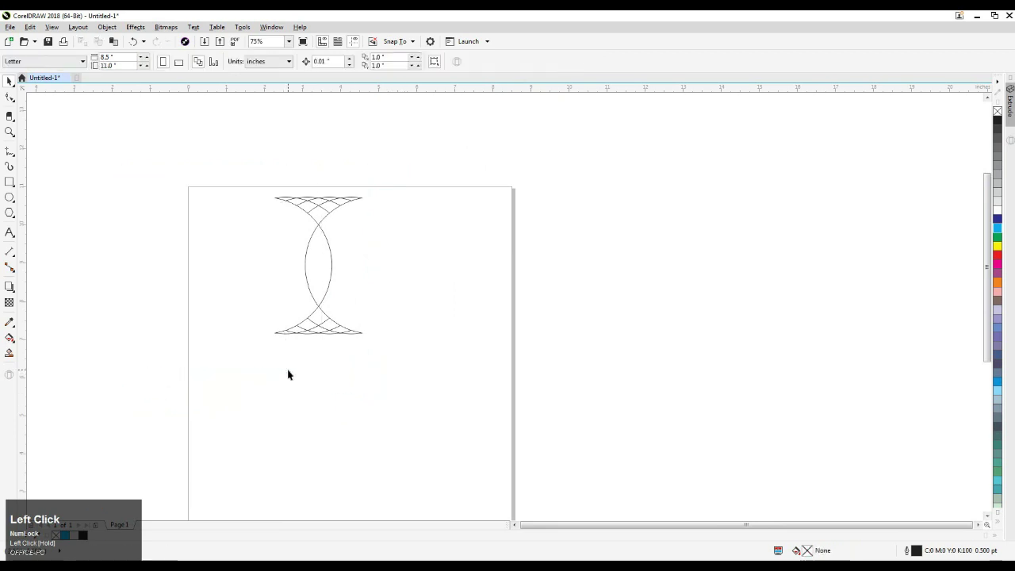
Draw a square about 2.1 in wide to the left of the arc figure.
{"action": "left_click", "coordinate": [10, 181]}
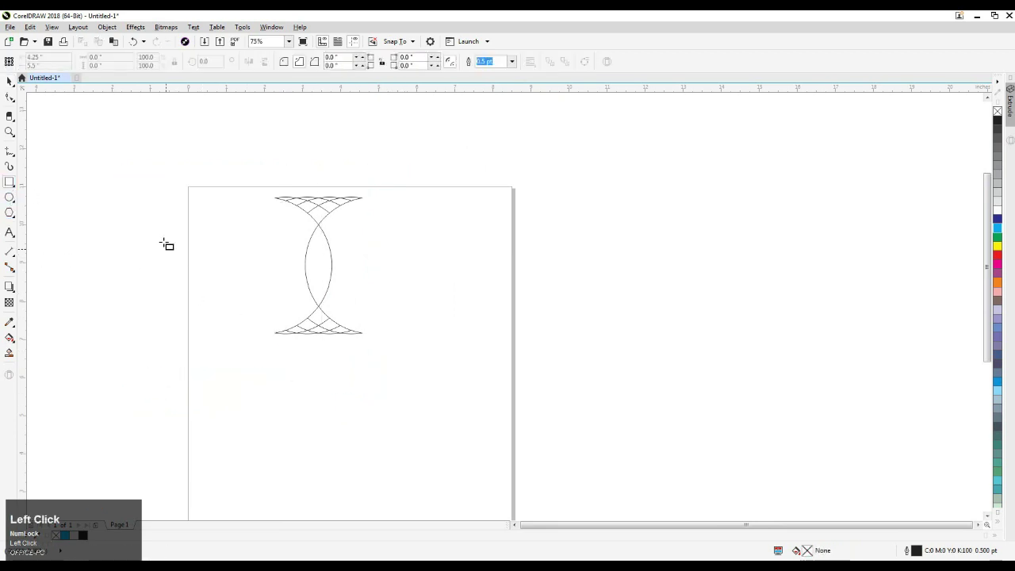
{"action": "mouse_move", "coordinate": [164, 235]}
{"action": "left_mouse_down"}
{"action": "mouse_move", "coordinate": [220, 309]}
{"action": "mouse_move", "coordinate": [224, 336]}
{"action": "left_mouse_up"}
{"action": "key", "text": "F2"}
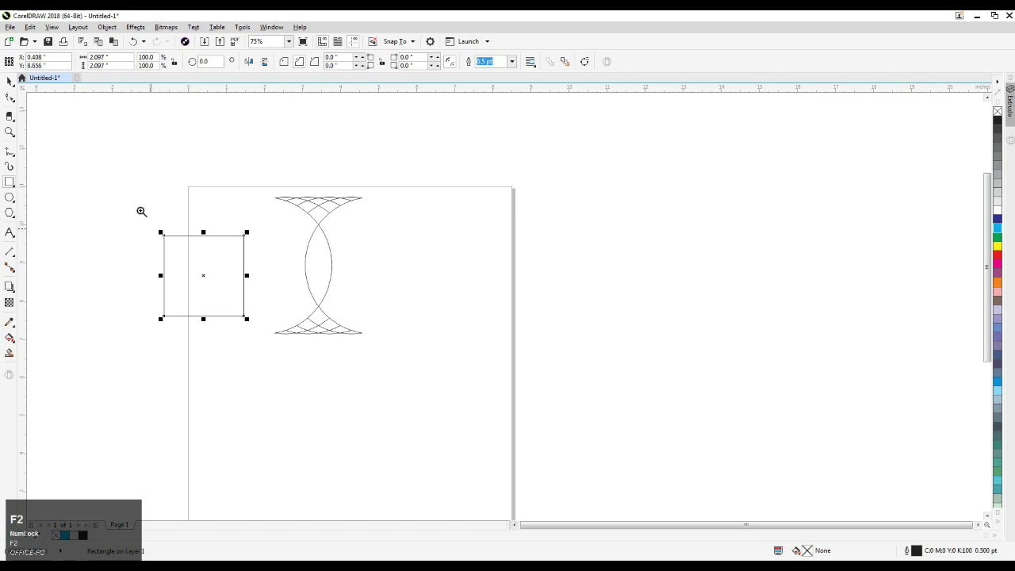
{"action": "left_click_drag", "start_coordinate": [141, 211], "coordinate": [286, 347]}
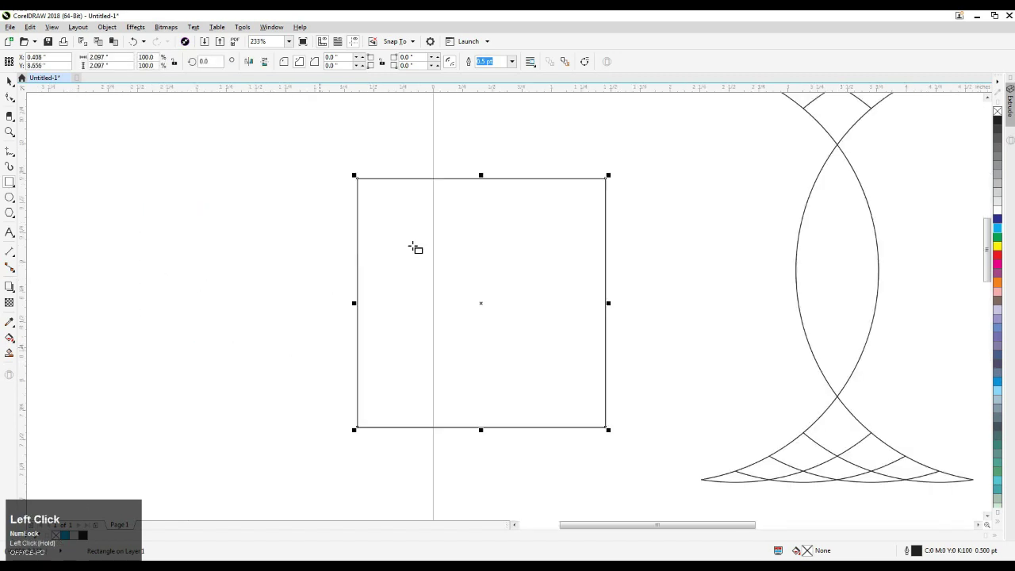
Fill the square with cyan, erase a freehand 0.1 in stroke through its left part, and undo the erasure.
{"action": "left_click", "coordinate": [997, 227]}
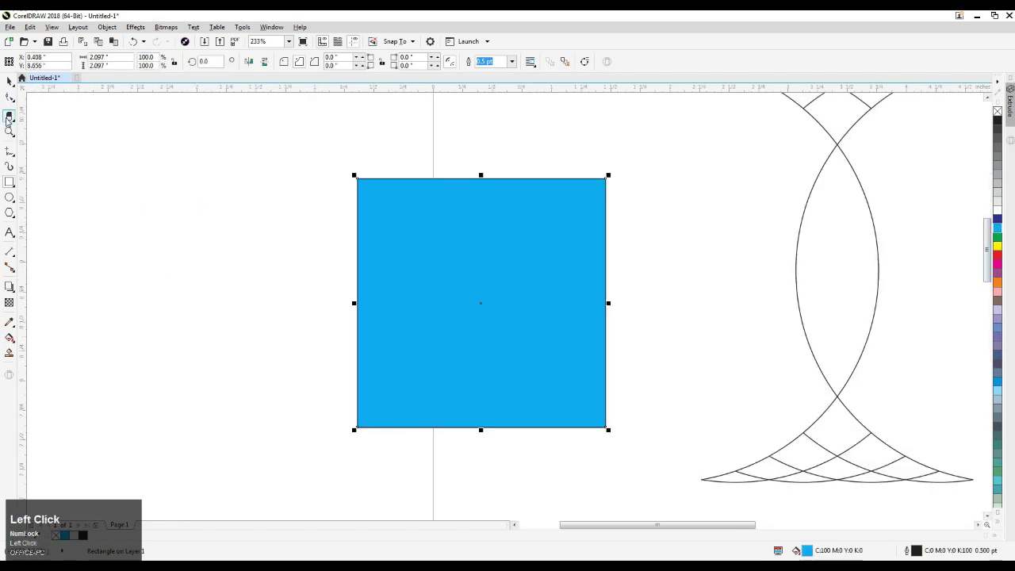
{"action": "left_click", "coordinate": [8, 118]}
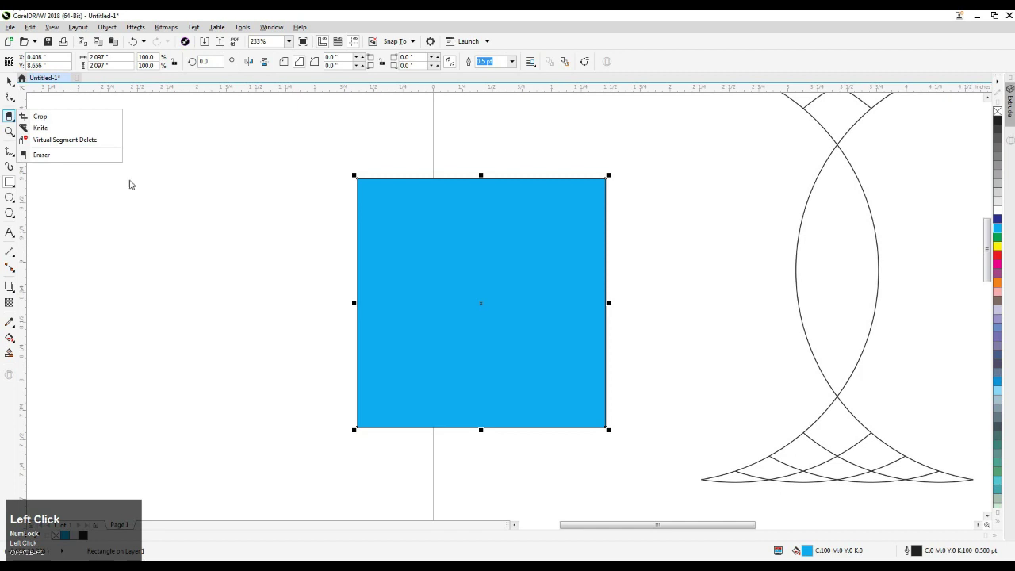
{"action": "left_click", "coordinate": [49, 154]}
{"action": "mouse_move", "coordinate": [342, 209]}
{"action": "left_mouse_down"}
{"action": "mouse_move", "coordinate": [407, 206]}
{"action": "mouse_move", "coordinate": [417, 217]}
{"action": "mouse_move", "coordinate": [374, 248]}
{"action": "mouse_move", "coordinate": [391, 275]}
{"action": "mouse_move", "coordinate": [383, 320]}
{"action": "left_mouse_up"}
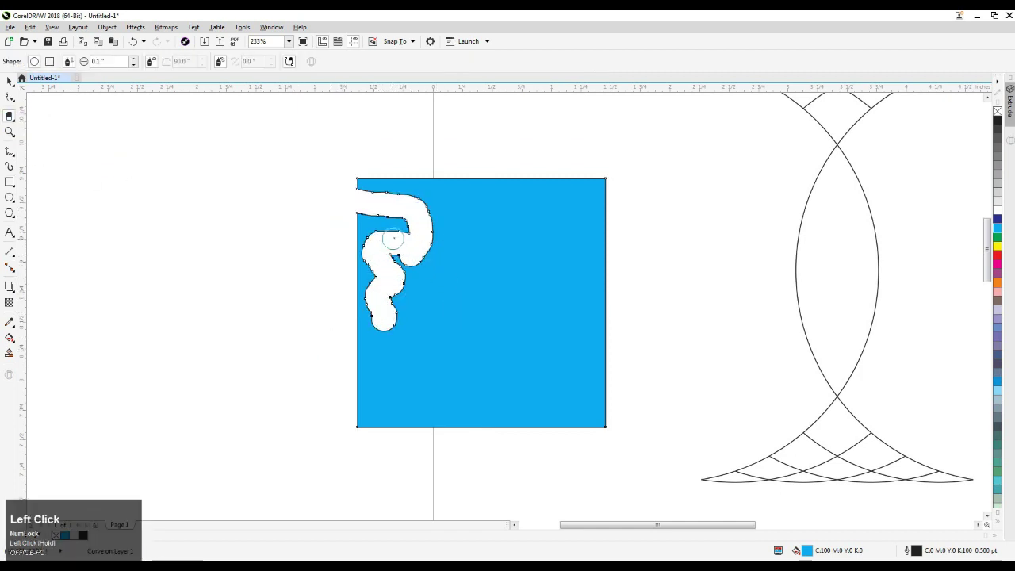
{"action": "key", "text": "ctrl+z"}
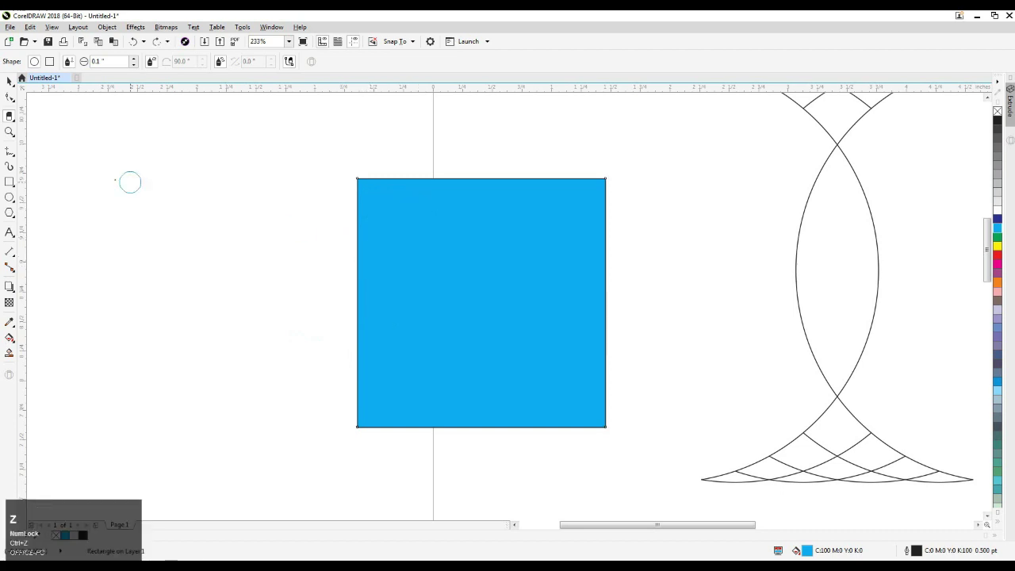
Erase two straight, crossing diagonal bands 0.1 in wide from corner to corner of the cyan square.
{"action": "left_click", "coordinate": [334, 198]}
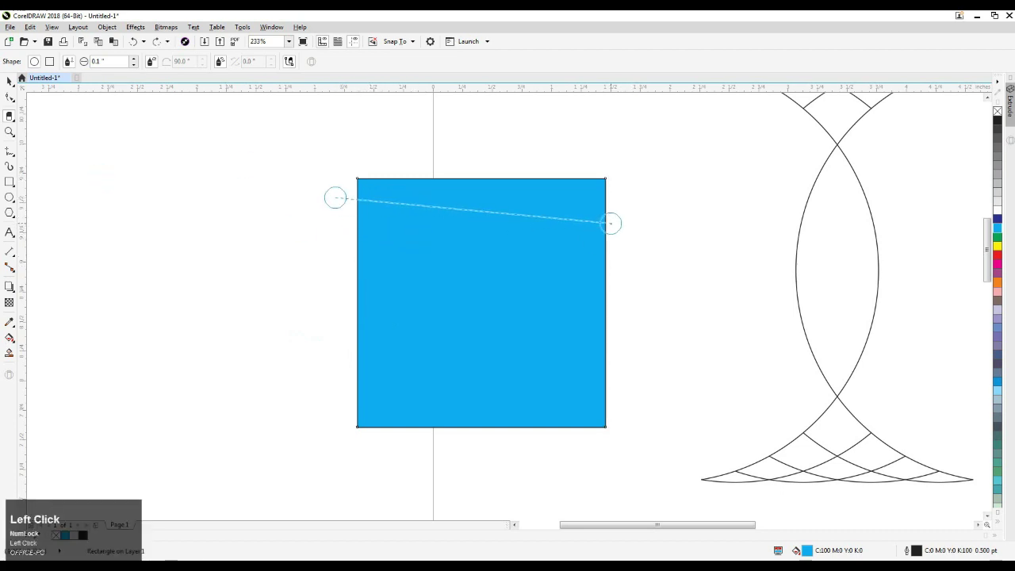
{"action": "left_click", "coordinate": [625, 441]}
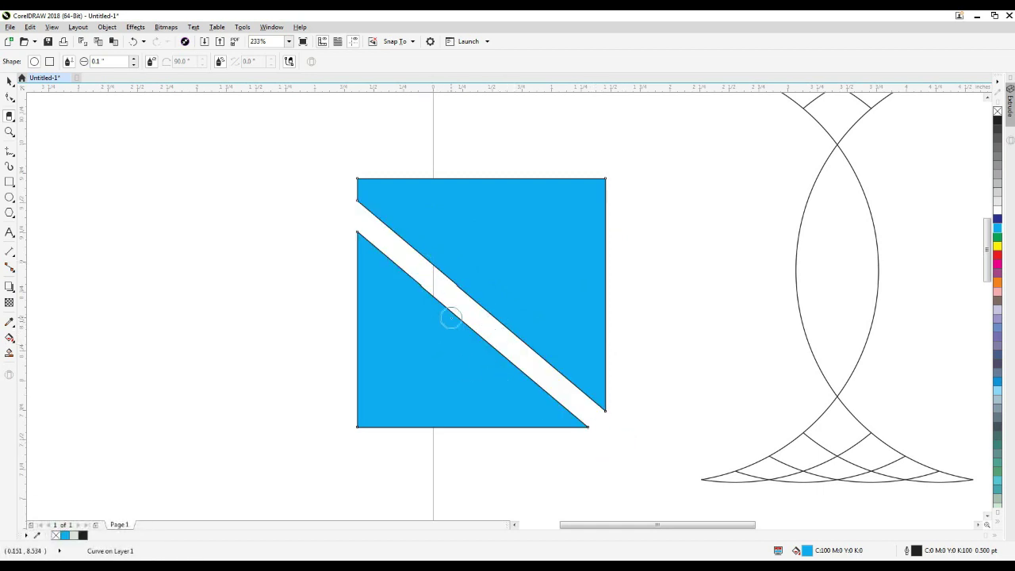
{"action": "left_click", "coordinate": [341, 444]}
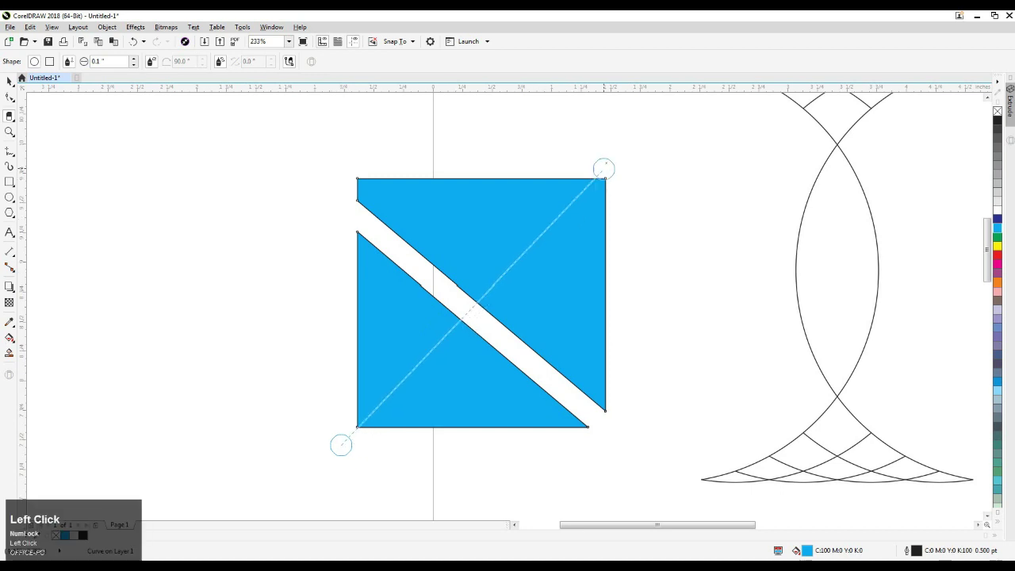
{"action": "left_click", "coordinate": [630, 154]}
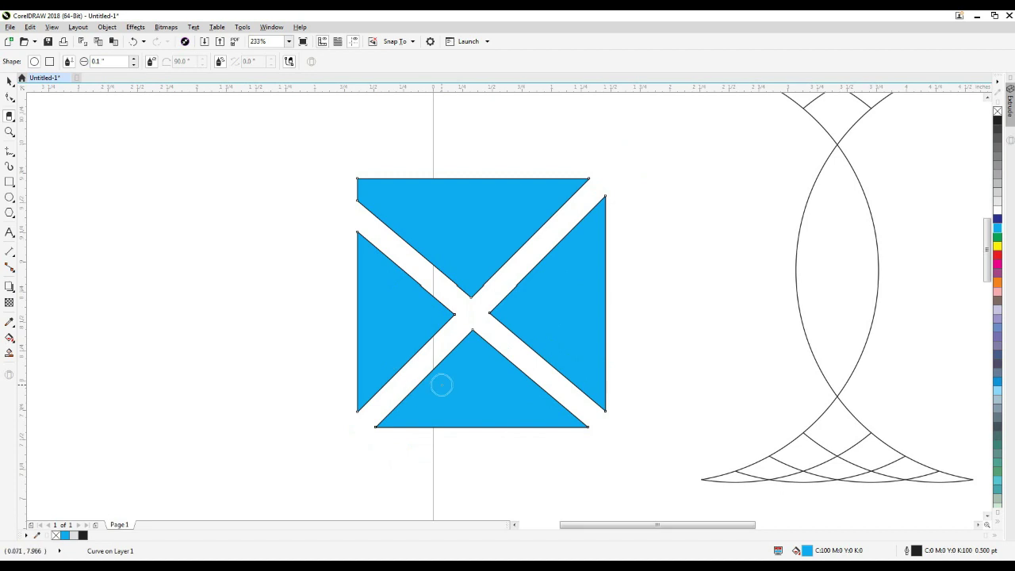
{"action": "key", "text": "ctrl"}
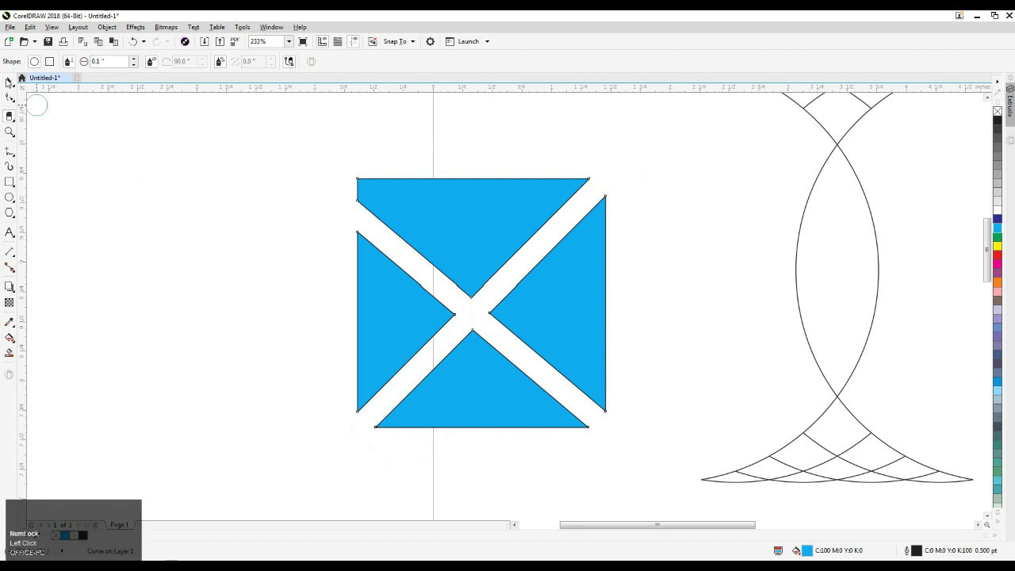
Move the divided square around as one object, and undo the moves and both diagonal erasures.
{"action": "left_click", "coordinate": [8, 81]}
{"action": "mouse_move", "coordinate": [398, 222]}
{"action": "left_mouse_down"}
{"action": "mouse_move", "coordinate": [321, 197]}
{"action": "mouse_move", "coordinate": [344, 192]}
{"action": "mouse_move", "coordinate": [389, 228]}
{"action": "left_mouse_up"}
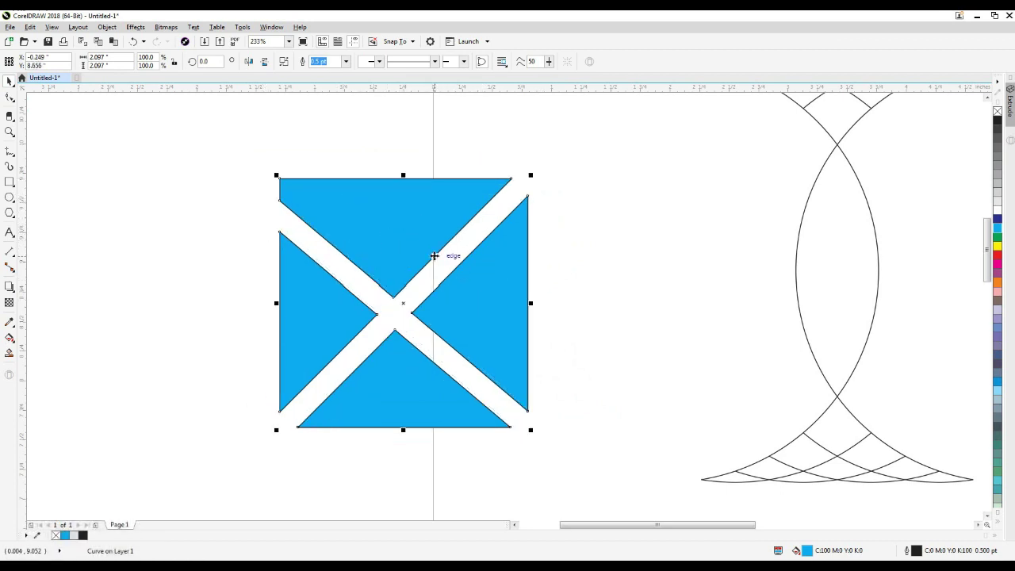
{"action": "left_click_drag", "start_coordinate": [437, 243], "coordinate": [507, 208]}
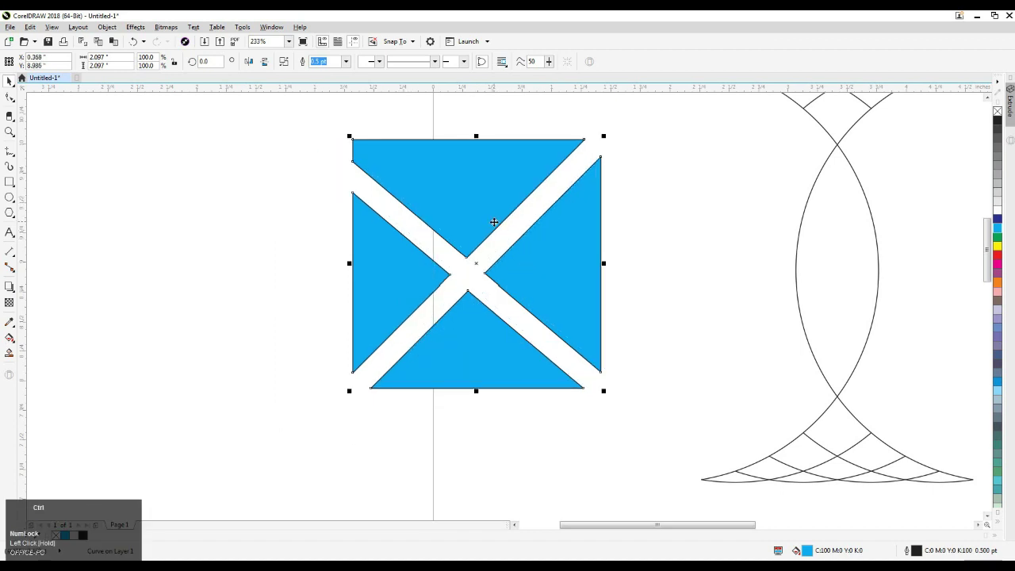
{"action": "key", "text": "ctrl+z"}
{"action": "key", "text": "ctrl+z"}
{"action": "key", "text": "ctrl+z"}
{"action": "key", "text": "ctrl+z"}
{"action": "key", "text": "ctrl+z"}
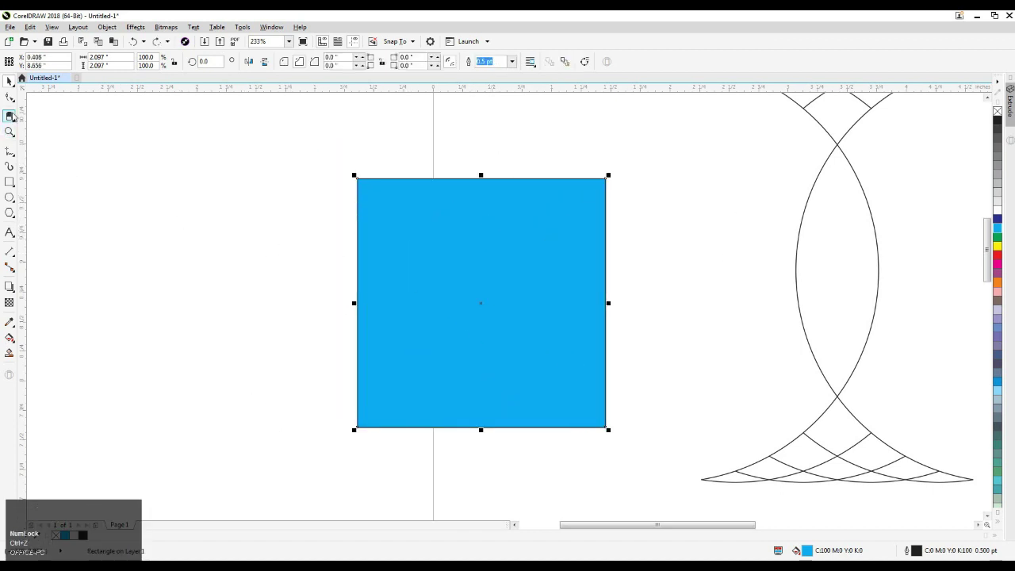
Erase two vertical bands and one horizontal band through the square with a 0.1 in square eraser nib, and undo them.
{"action": "left_click", "coordinate": [10, 115]}
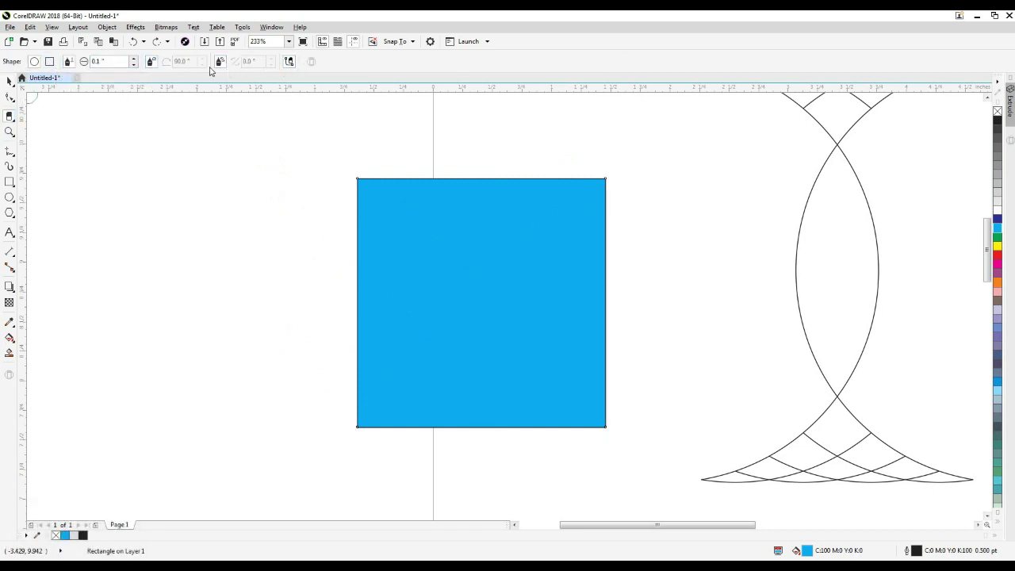
{"action": "left_click", "coordinate": [49, 62]}
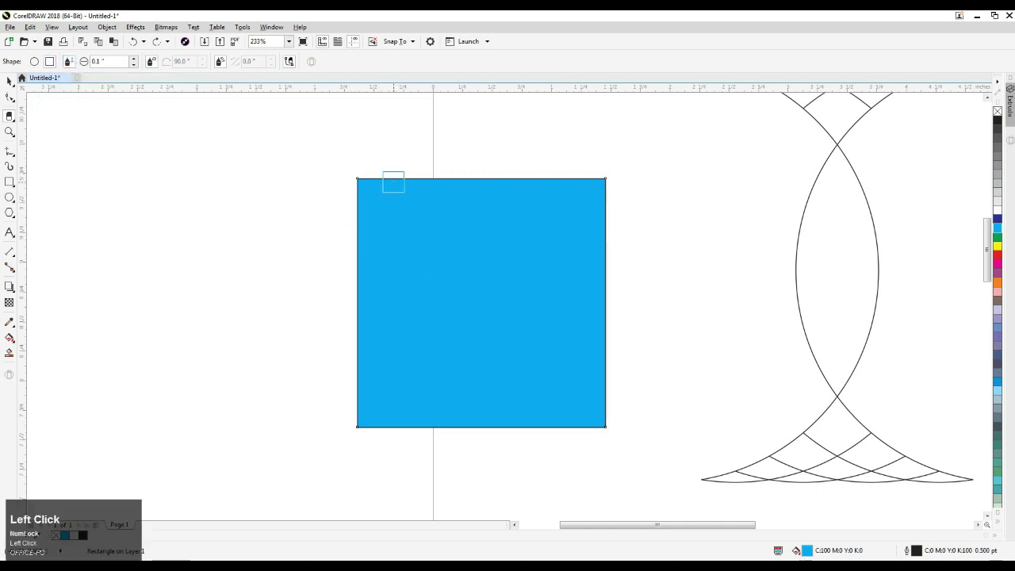
{"action": "left_click_drag", "start_coordinate": [399, 159], "coordinate": [389, 446]}
{"action": "left_click_drag", "start_coordinate": [328, 303], "coordinate": [612, 302]}
{"action": "left_click_drag", "start_coordinate": [481, 141], "coordinate": [481, 482]}
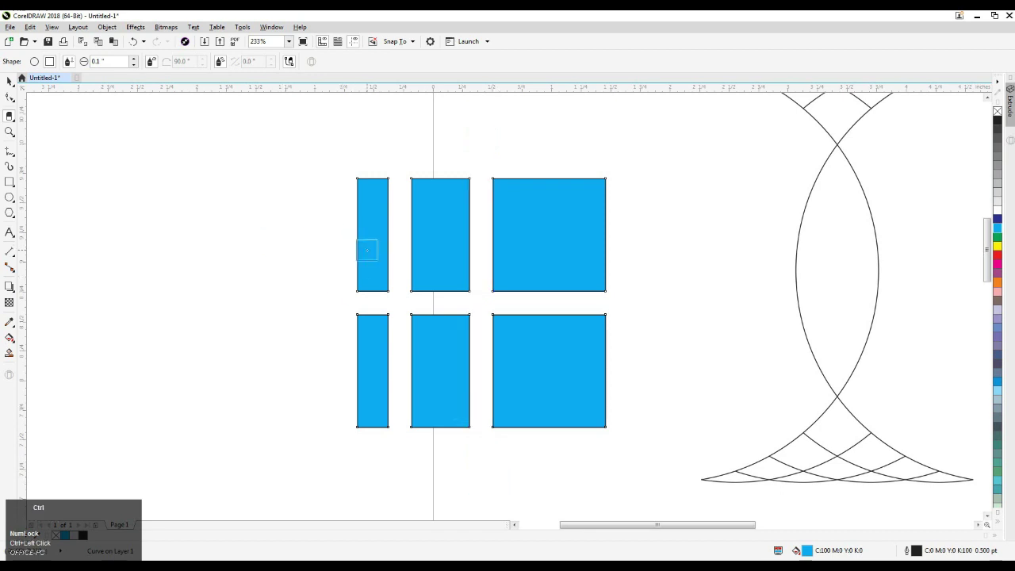
{"action": "key", "text": "ctrl+z"}
{"action": "key", "text": "ctrl+z"}
{"action": "key", "text": "ctrl+z"}
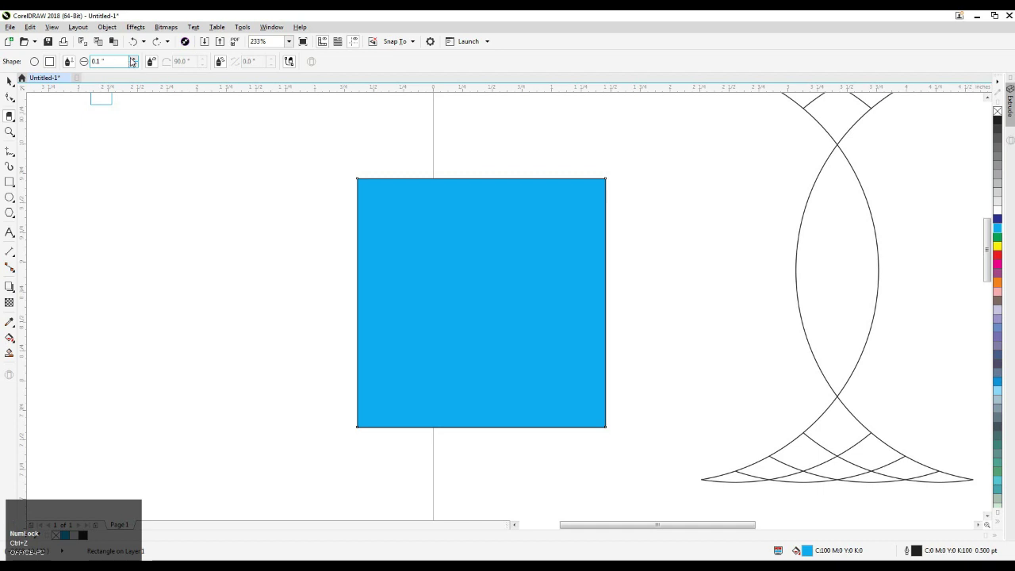
Set the eraser nib to 1.0 in, erase horizontally from the square's centre past its left edge, and undo the erasure.
{"action": "left_click", "coordinate": [82, 63]}
{"action": "type", "text": "1."}
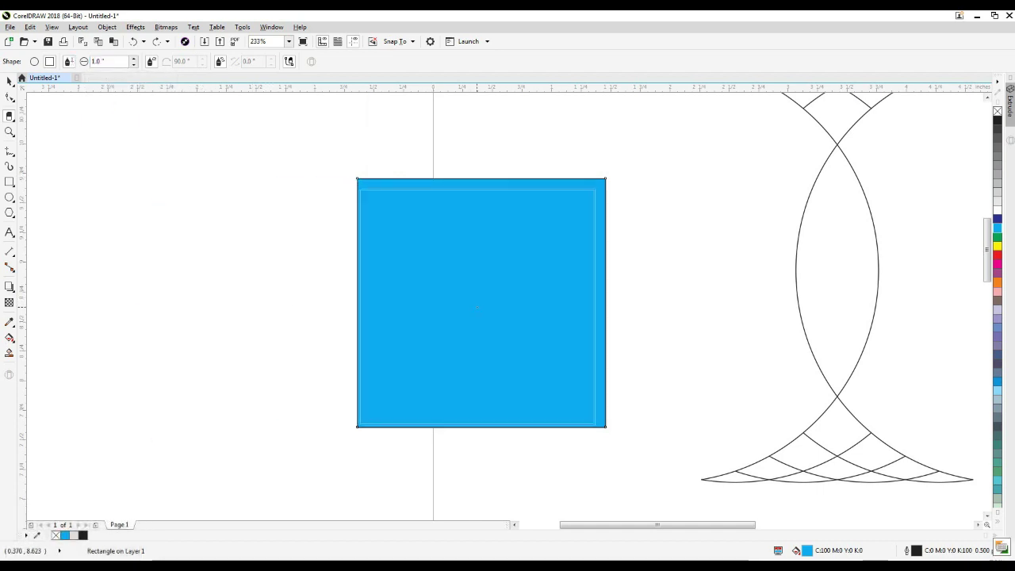
{"action": "left_click", "coordinate": [482, 306]}
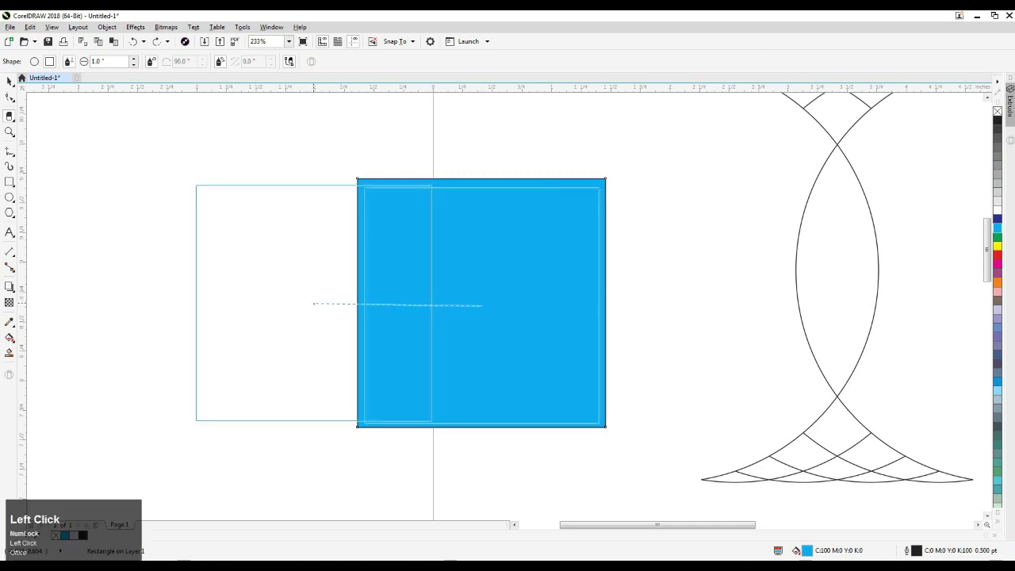
{"action": "left_click", "coordinate": [313, 306]}
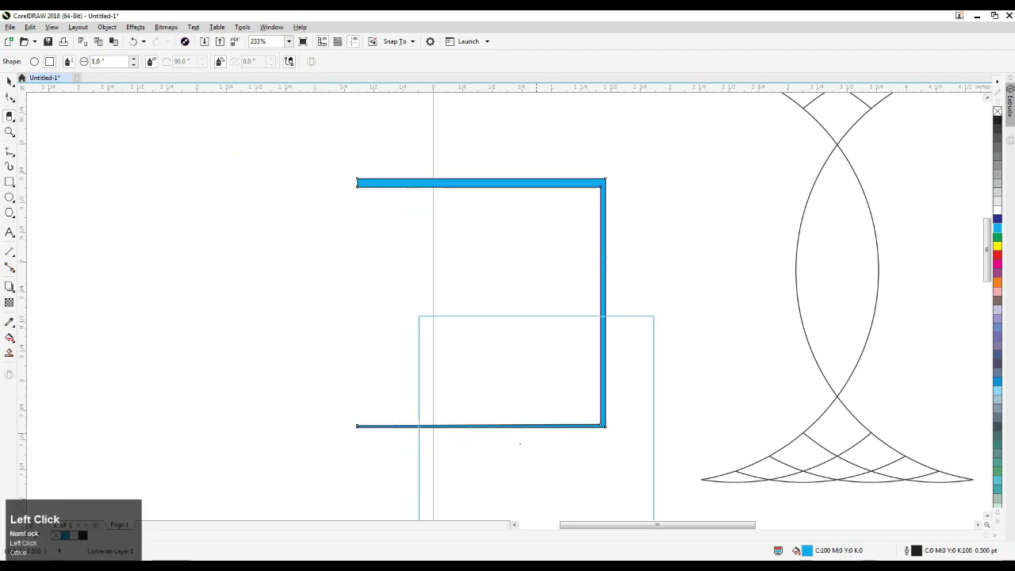
{"action": "key", "text": "ctrl+z"}
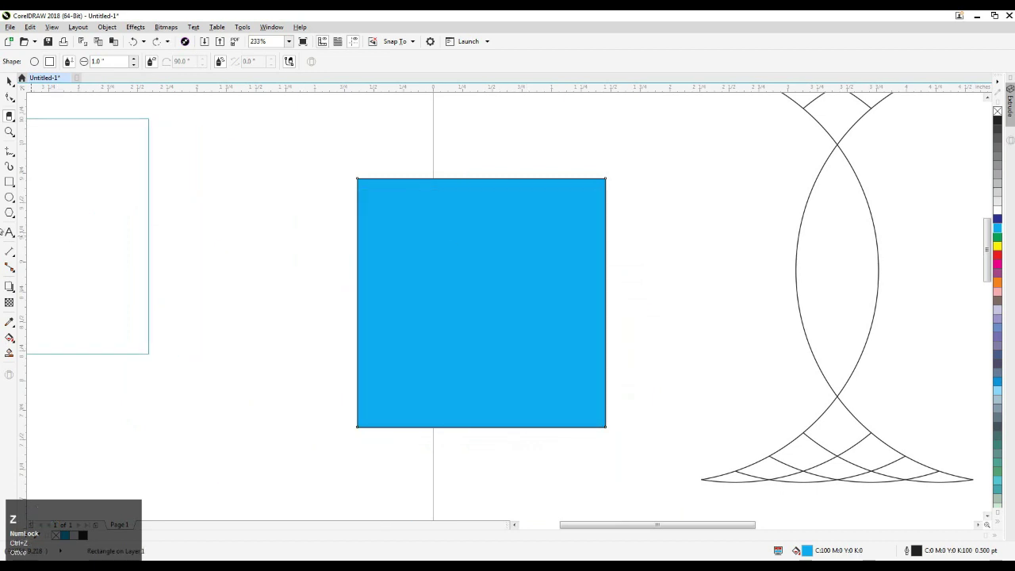
{"action": "left_click", "coordinate": [10, 81]}
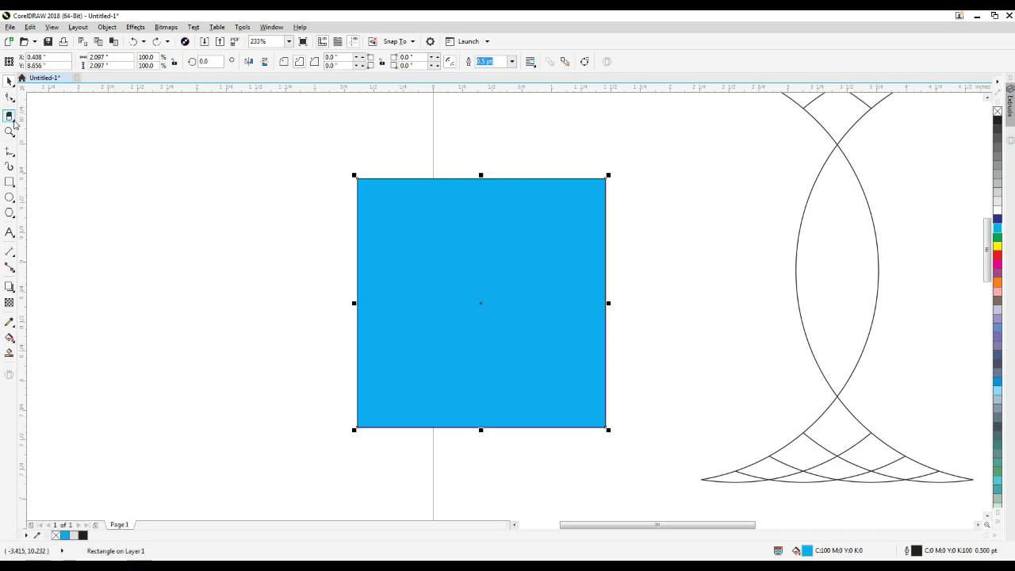
{"action": "left_click_drag", "start_coordinate": [10, 116], "coordinate": [58, 118]}
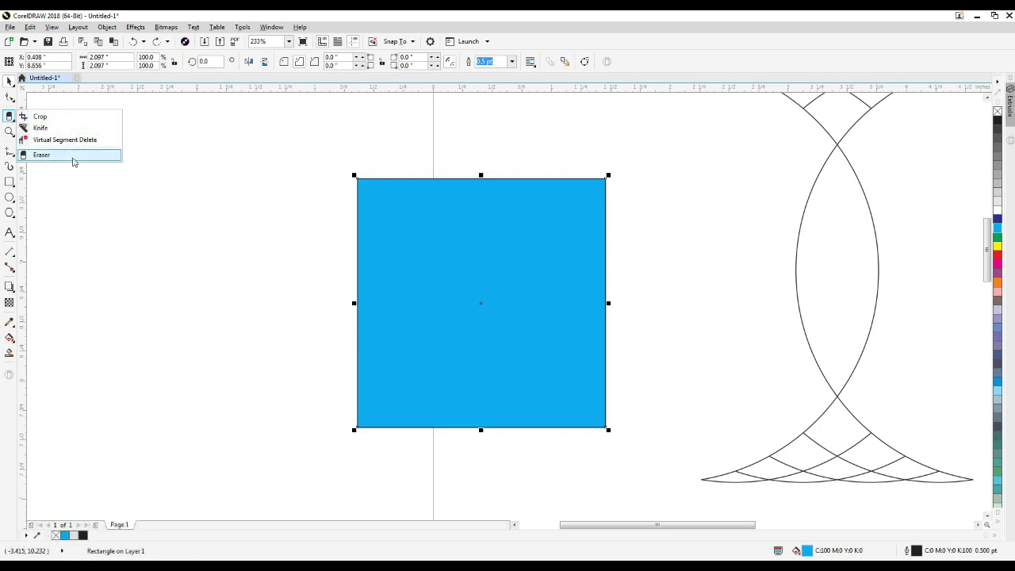
{"action": "left_click", "coordinate": [234, 309]}
Delete the cyan square together with the whole arc figure.
{"action": "scroll", "coordinate": [253, 306], "scroll_direction": "down", "scroll_amount": 3}
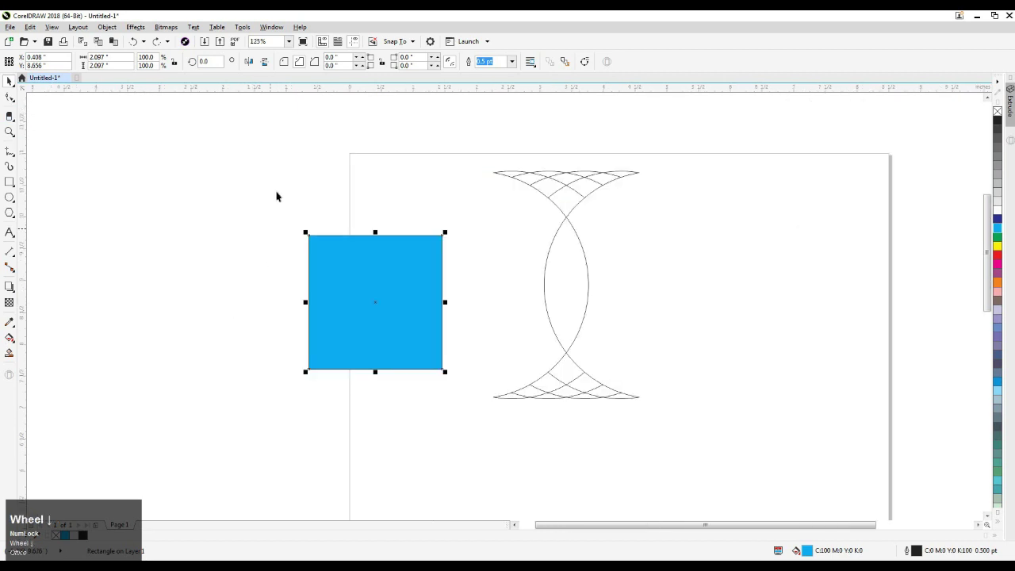
{"action": "left_click", "coordinate": [463, 356]}
{"action": "left_click_drag", "start_coordinate": [740, 479], "coordinate": [739, 478]}
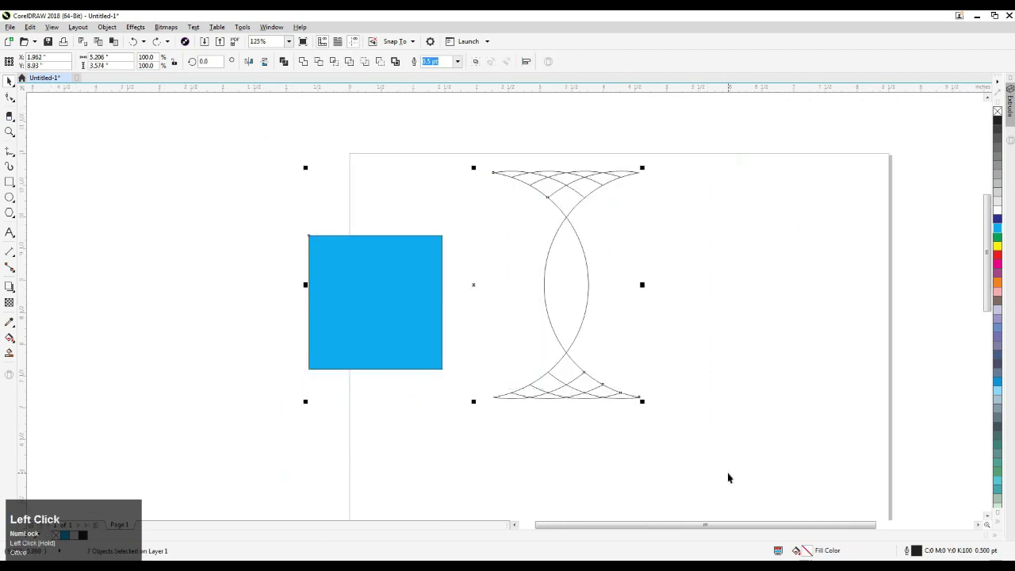
{"action": "key", "text": "Delete"}
Add the artistic text "mnb" in the empty area to the left of the page.
{"action": "key", "text": "F3"}
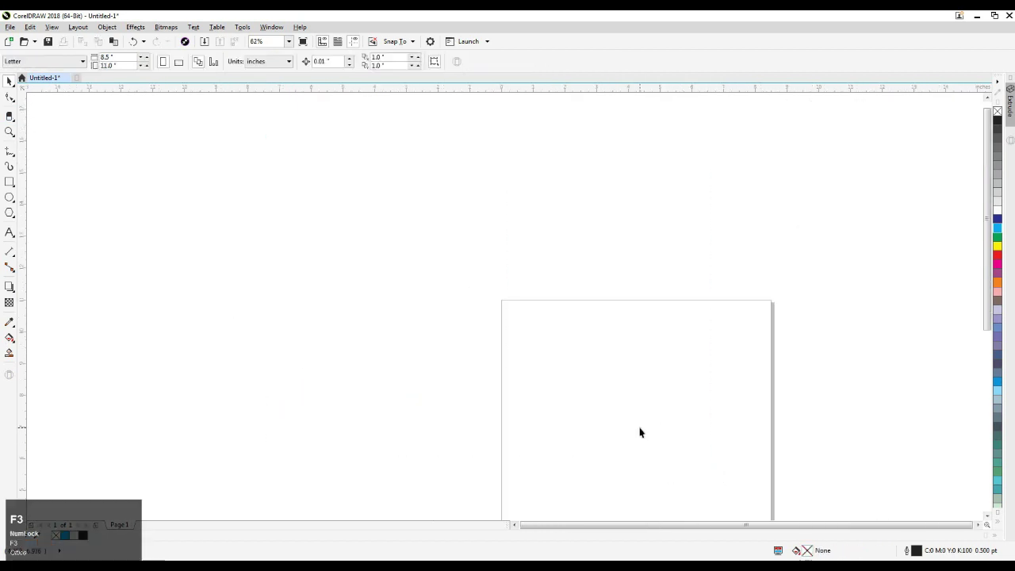
{"action": "key", "text": "F3"}
{"action": "key", "text": "F2"}
{"action": "left_click_drag", "start_coordinate": [552, 340], "coordinate": [710, 466]}
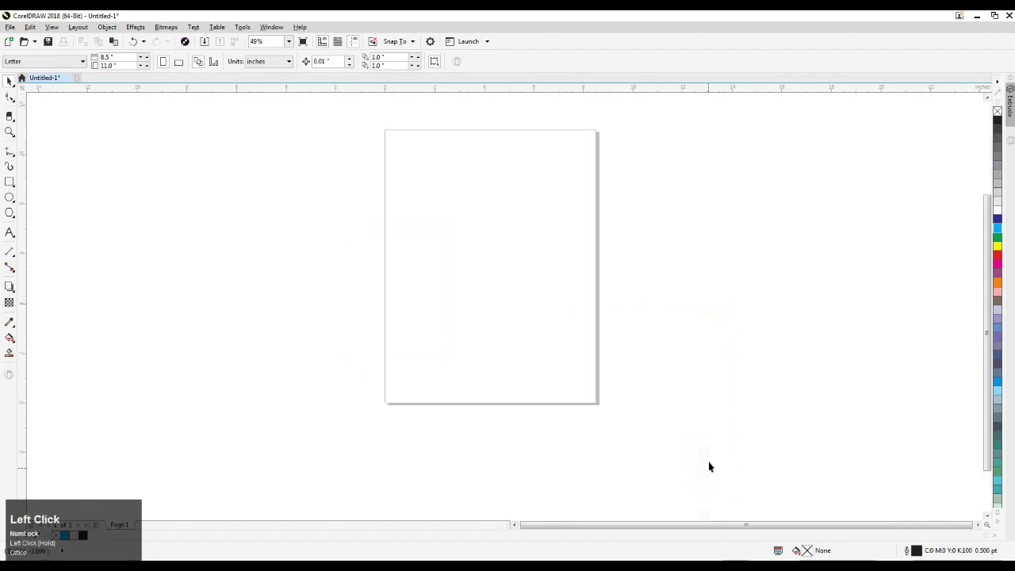
{"action": "left_click", "coordinate": [9, 232]}
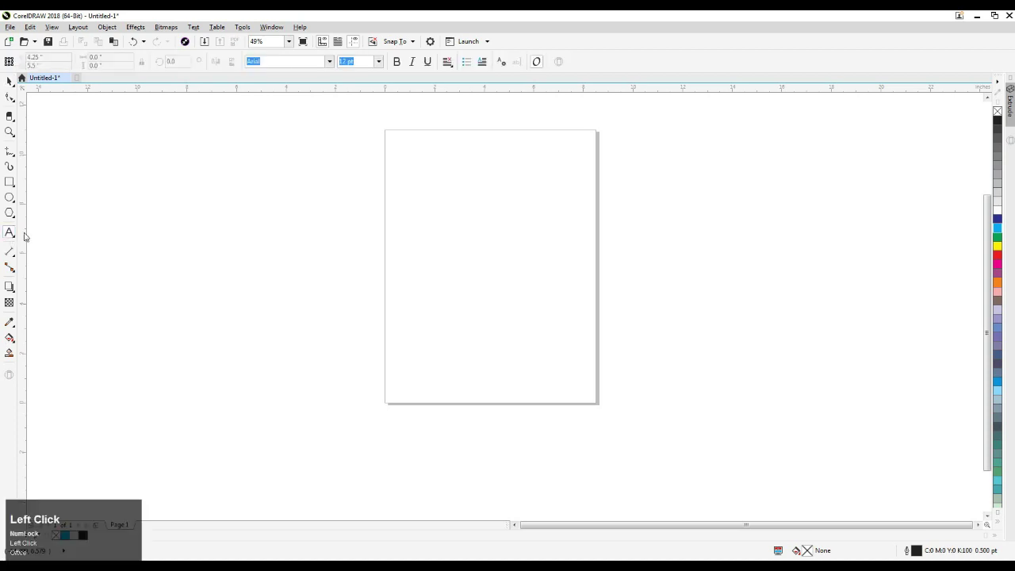
{"action": "left_click", "coordinate": [268, 234]}
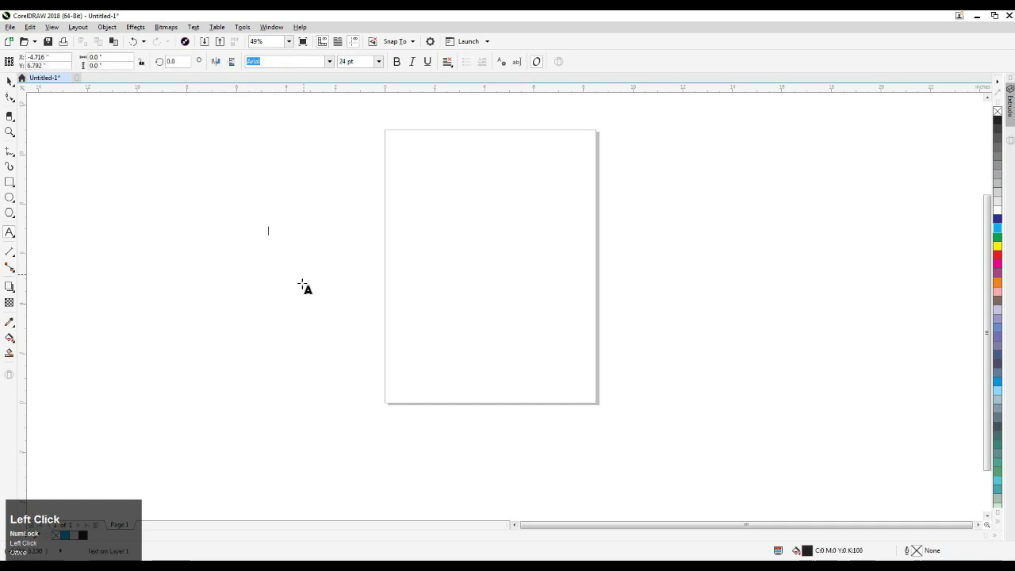
{"action": "type", "text": "mnb"}
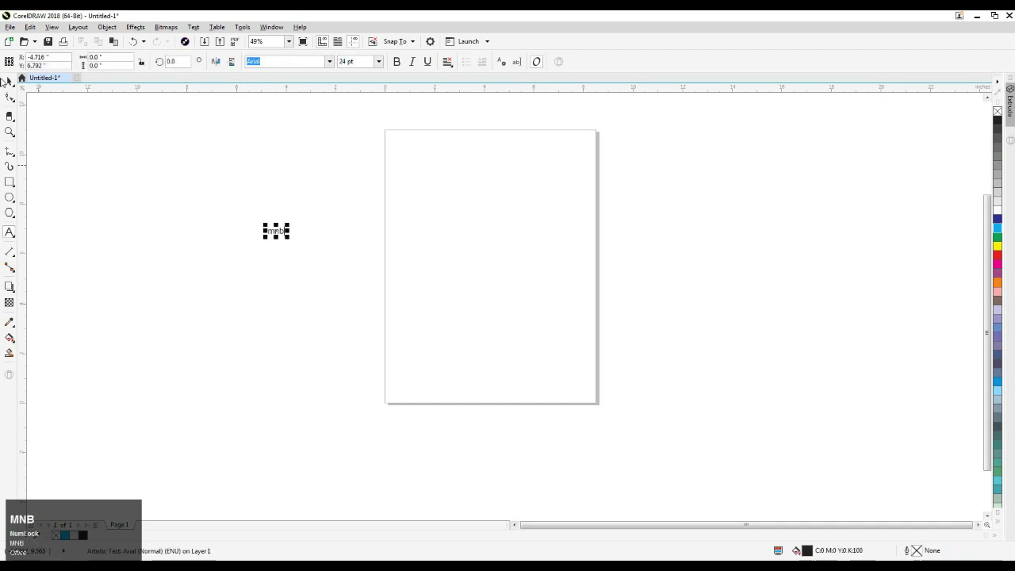
{"action": "left_click", "coordinate": [10, 80]}
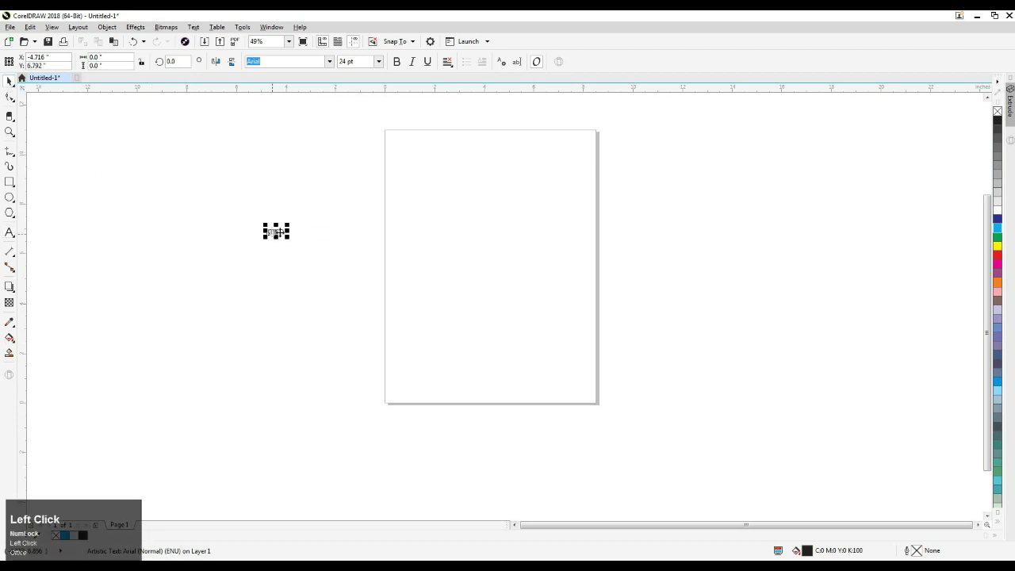
{"action": "right_click", "coordinate": [279, 231]}
{"action": "left_click", "coordinate": [199, 273]}
{"action": "key", "text": "j"}
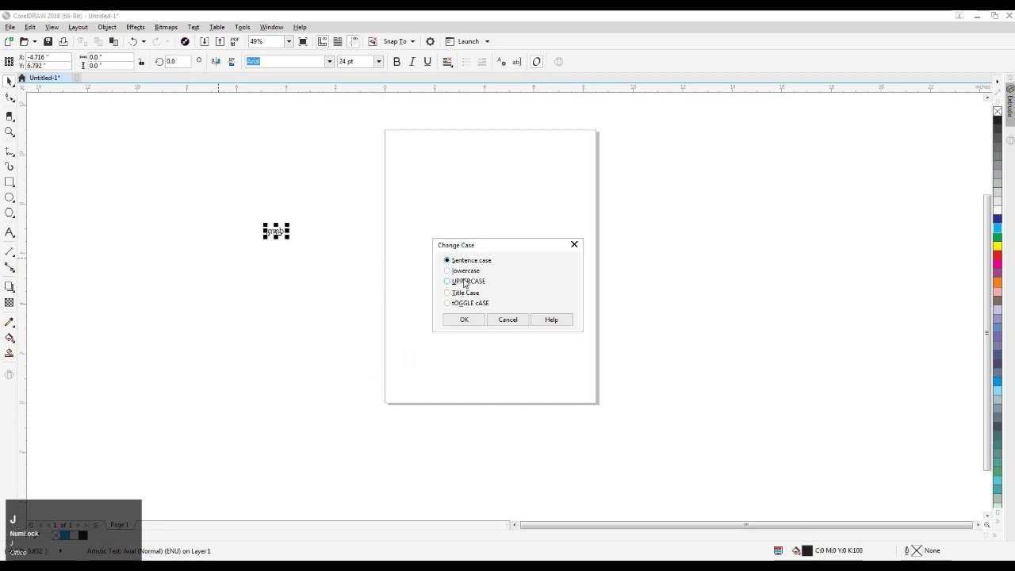
{"action": "left_click", "coordinate": [507, 321]}
Change the "mnb" text to UPPERCASE and enlarge it proportionally from its centre to about 101 pt.
{"action": "scroll", "coordinate": [271, 224], "scroll_direction": "up", "scroll_amount": 4}
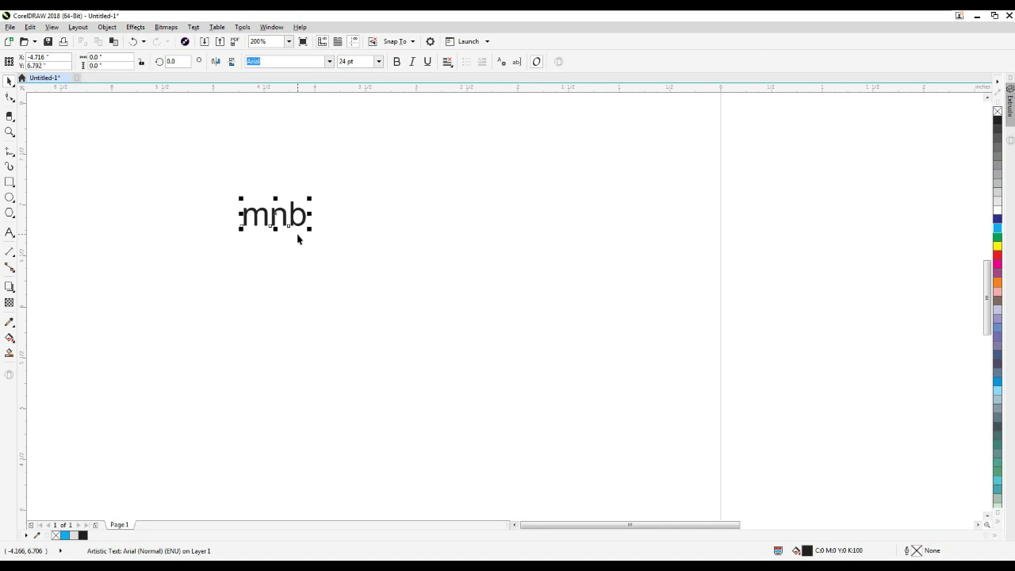
{"action": "key", "text": "shift+F3"}
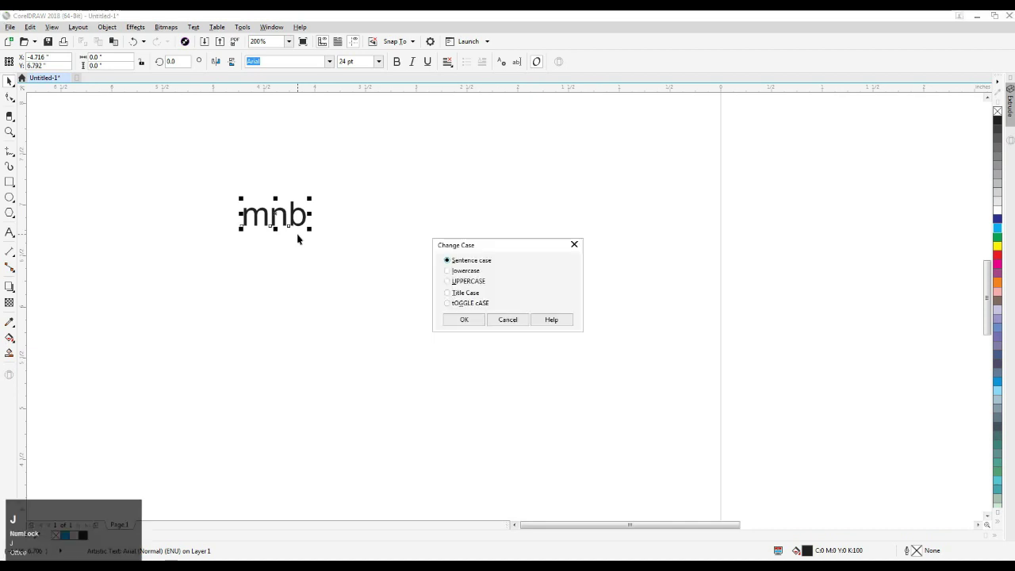
{"action": "left_click", "coordinate": [456, 284]}
{"action": "left_click", "coordinate": [464, 320]}
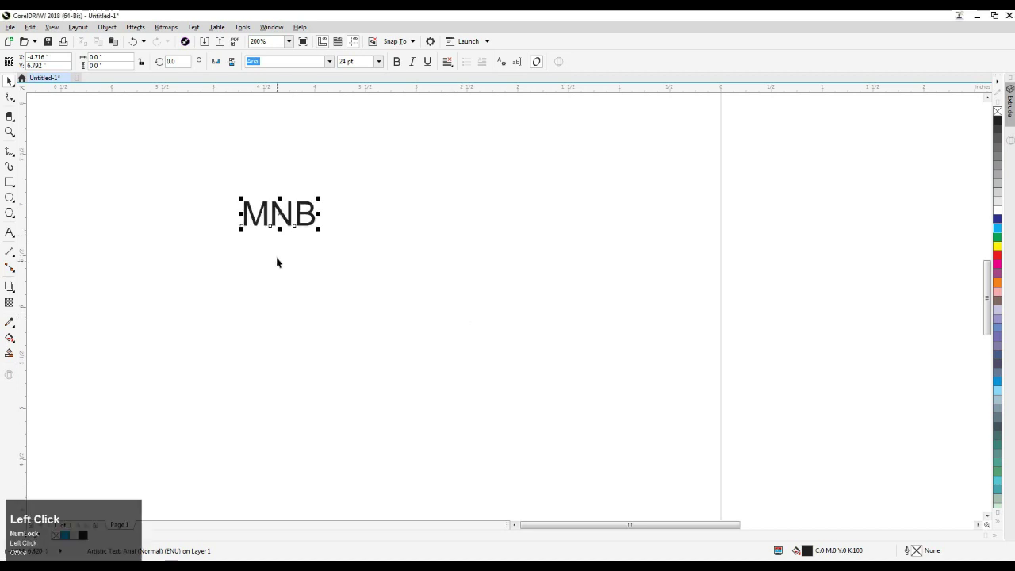
{"action": "left_click_drag", "start_coordinate": [318, 229], "coordinate": [427, 325]}
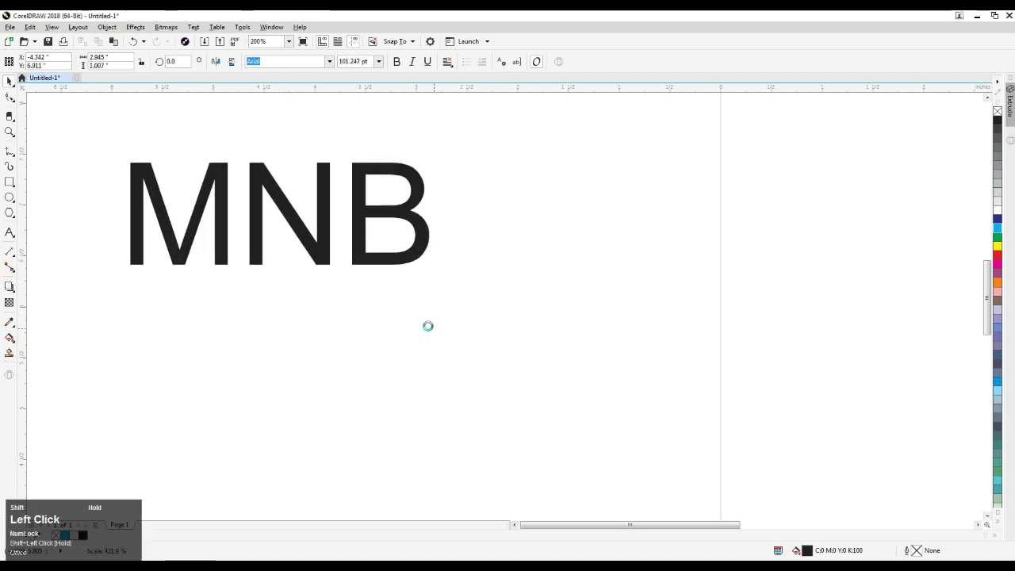
Set the MNB text's font to Impact and move the text closer to the page's left edge.
{"action": "left_click_drag", "start_coordinate": [333, 229], "coordinate": [430, 270]}
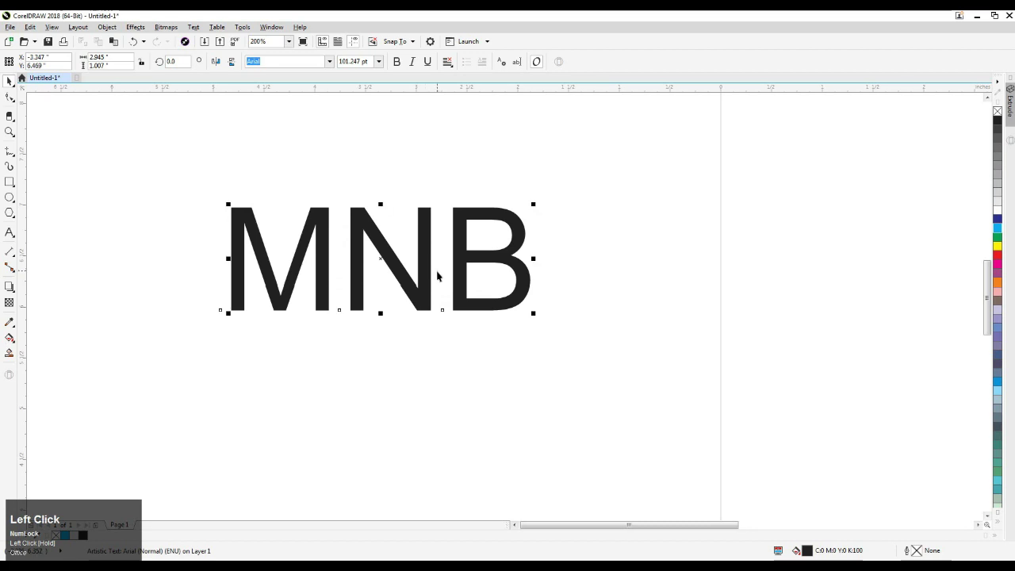
{"action": "left_click", "coordinate": [328, 62]}
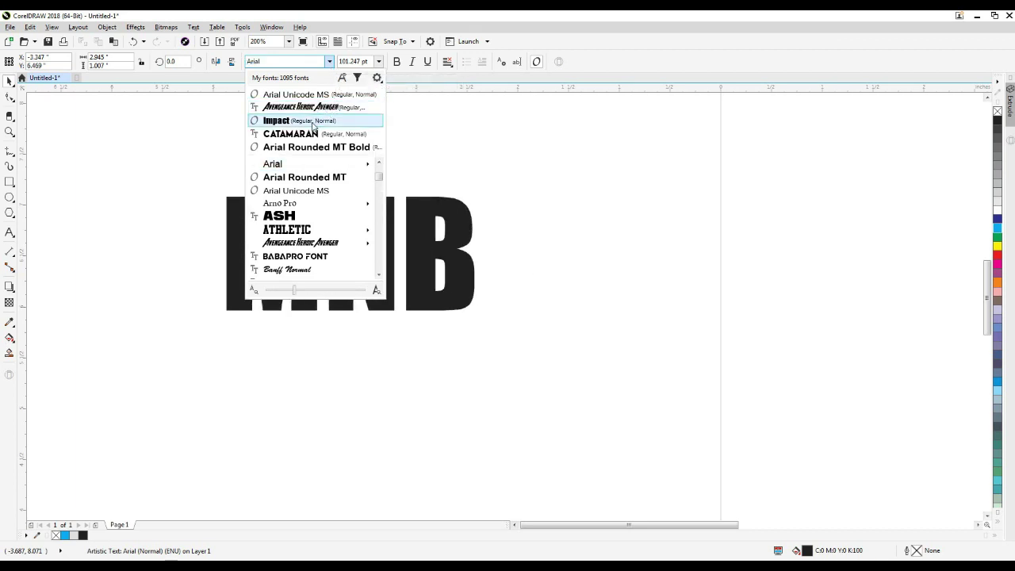
{"action": "left_click", "coordinate": [314, 120]}
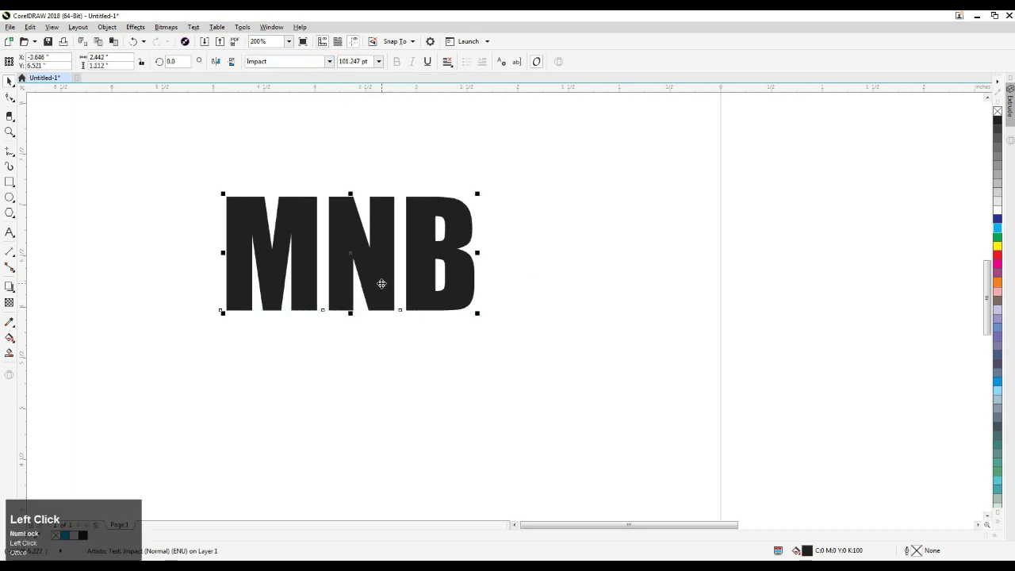
{"action": "left_click_drag", "start_coordinate": [381, 283], "coordinate": [528, 292]}
{"action": "scroll", "coordinate": [448, 326], "scroll_direction": "down", "scroll_amount": 1}
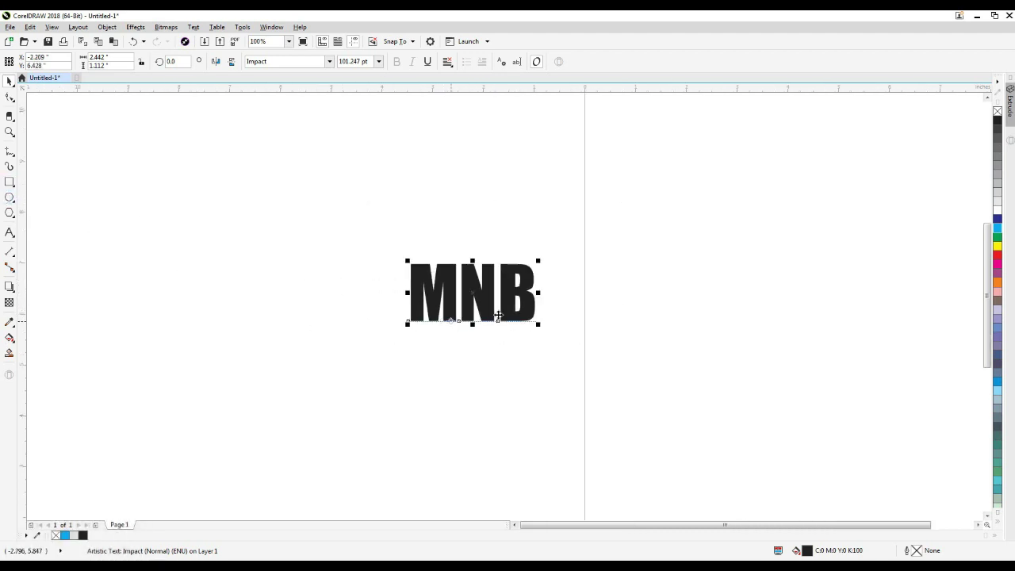
Place a copy of the MNB text directly below the original, aligned with it vertically.
{"action": "left_click", "coordinate": [527, 302]}
{"action": "double_click", "coordinate": [527, 303]}
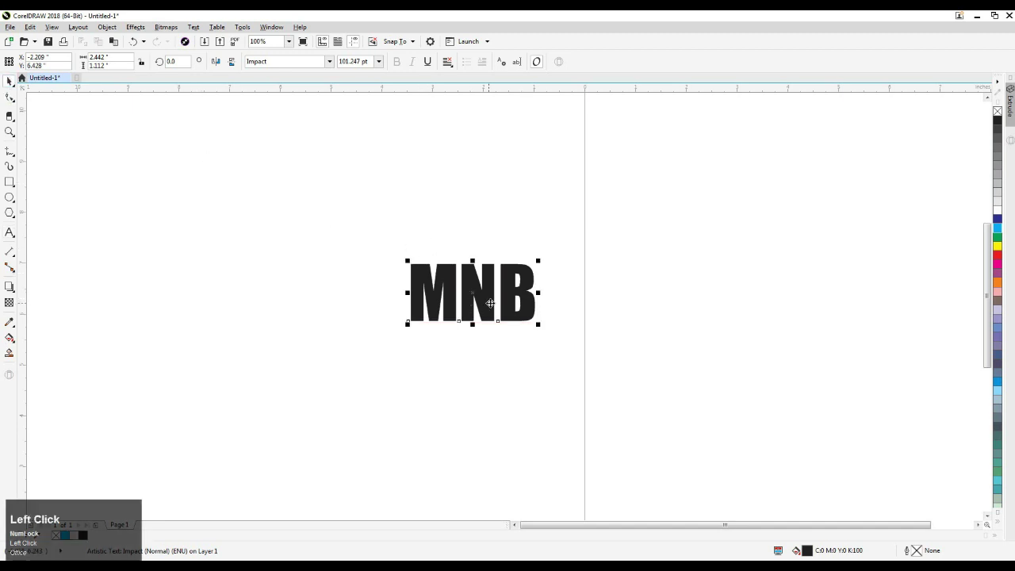
{"action": "left_click_drag", "start_coordinate": [489, 303], "coordinate": [489, 370]}
{"action": "right_click", "coordinate": [489, 370]}
{"action": "left_click", "coordinate": [527, 369]}
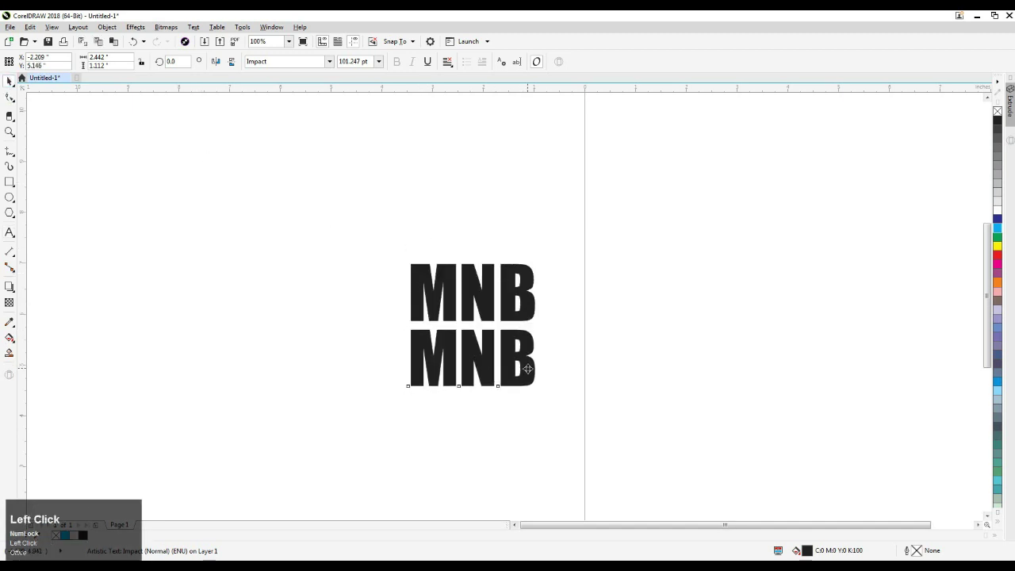
Replace the lower copy's wording with "mentor" and change its case to UPPERCASE.
{"action": "double_click", "coordinate": [527, 370]}
{"action": "key", "text": "BackSpace"}
{"action": "key", "text": "BackSpace"}
{"action": "key", "text": "BackSpace"}
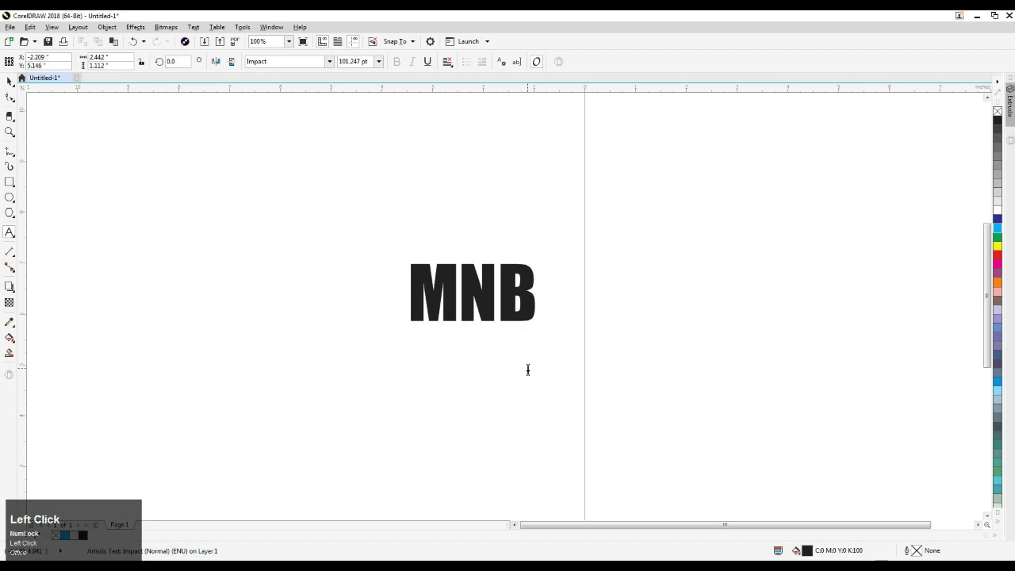
{"action": "type", "text": "mentor"}
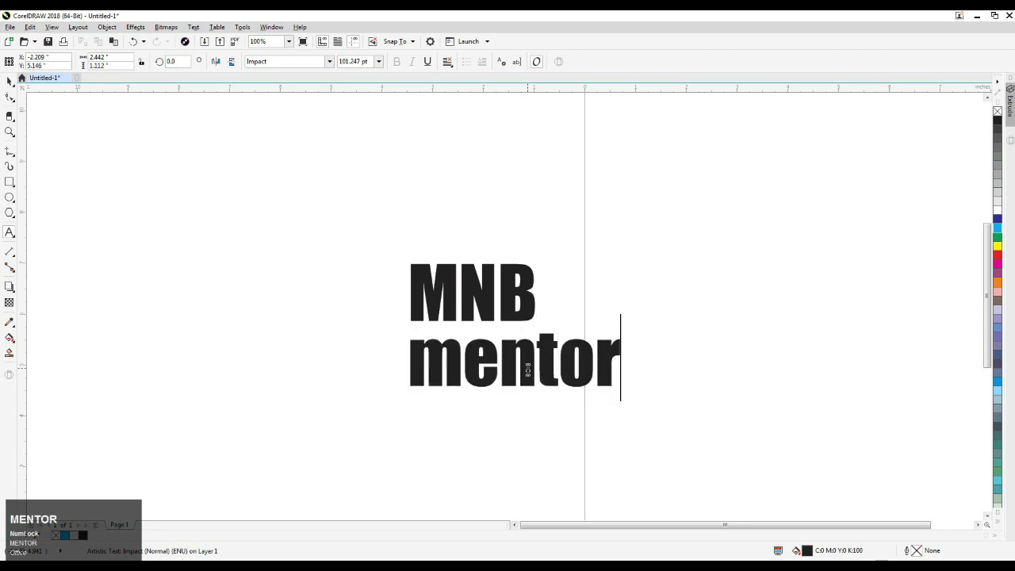
{"action": "left_click", "coordinate": [10, 80]}
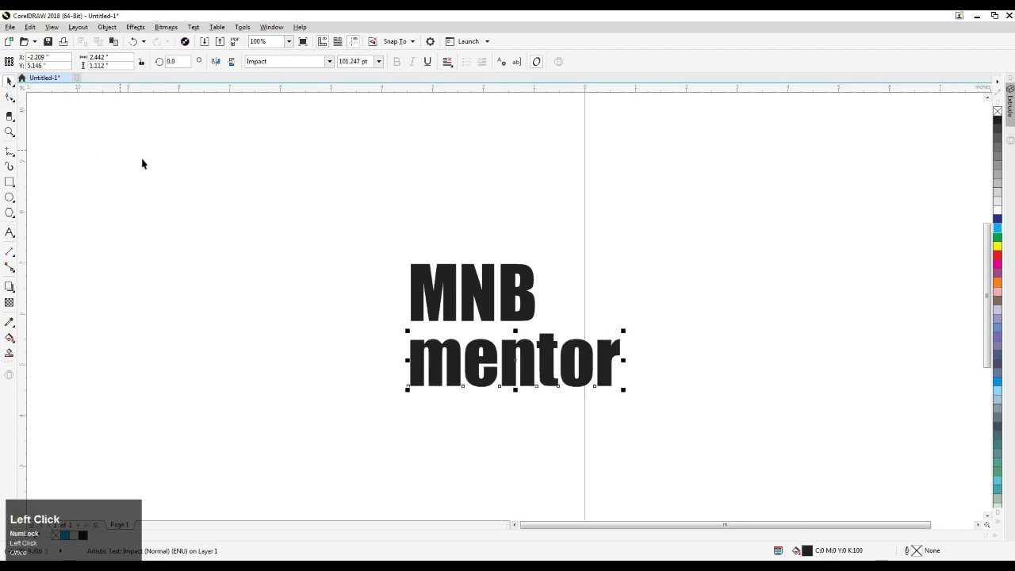
{"action": "key", "text": "shift+F3"}
{"action": "left_click", "coordinate": [465, 282]}
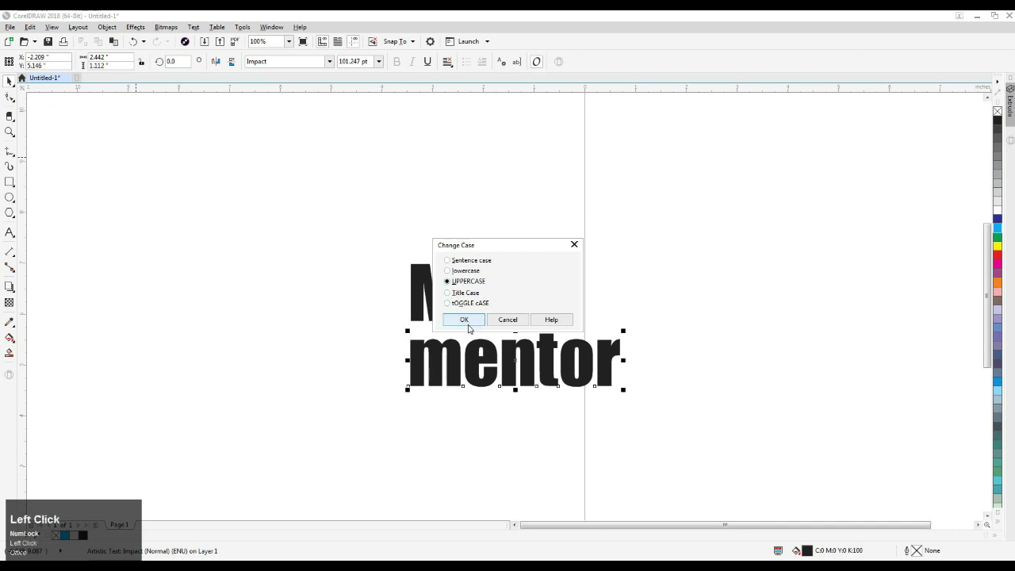
{"action": "left_click", "coordinate": [465, 320]}
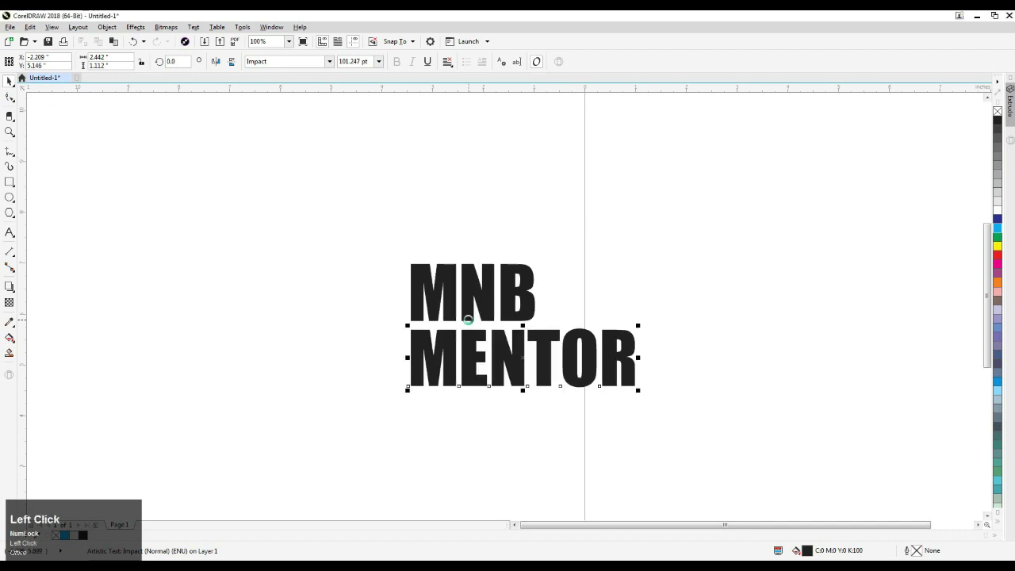
Draw a regular polygon about 1.06 in wide to the upper left of the text, give it 6 sides and move it higher.
{"action": "left_click", "coordinate": [13, 216]}
{"action": "left_click", "coordinate": [39, 211]}
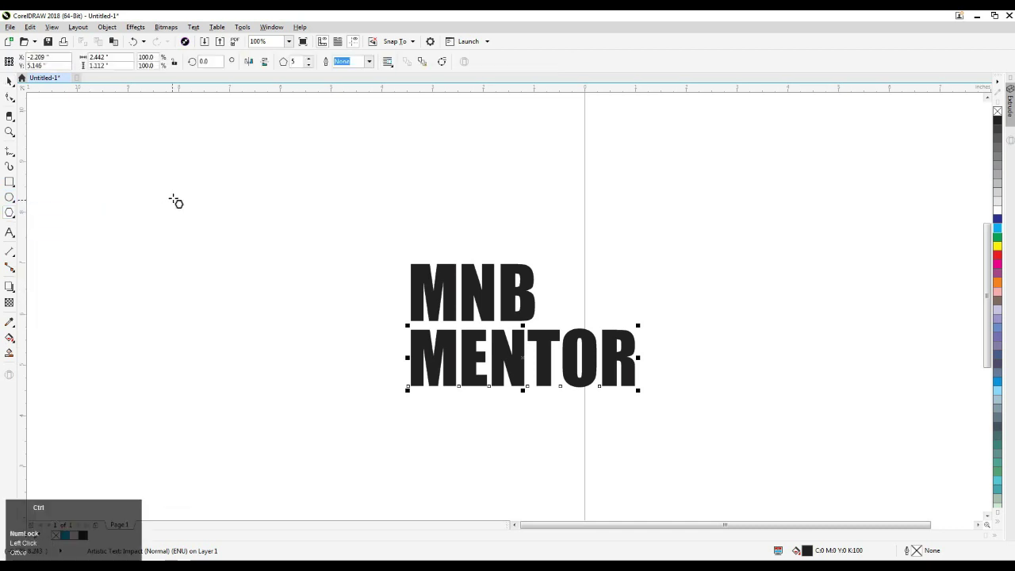
{"action": "left_click_drag", "start_coordinate": [173, 197], "coordinate": [229, 252]}
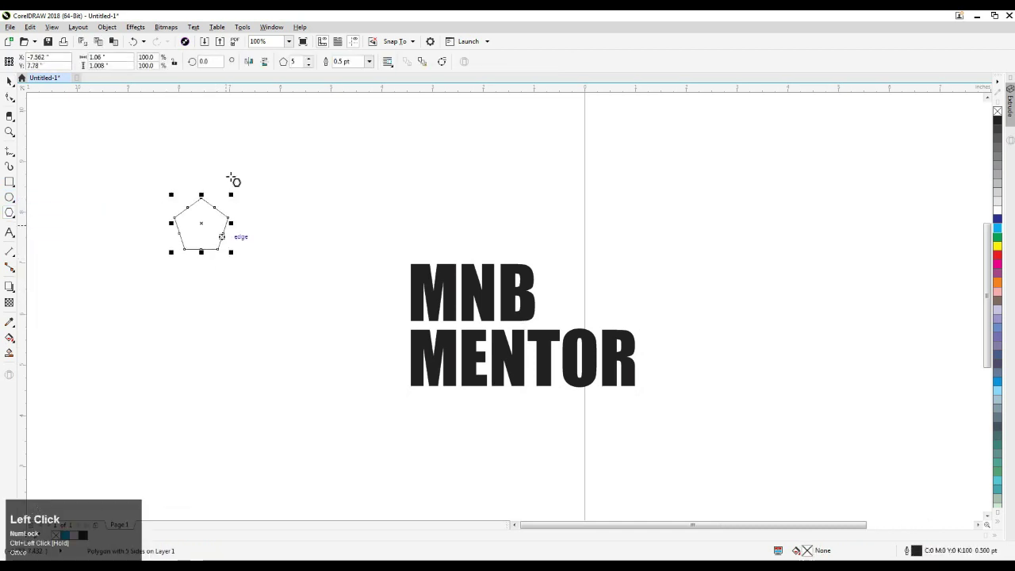
{"action": "left_click", "coordinate": [309, 59]}
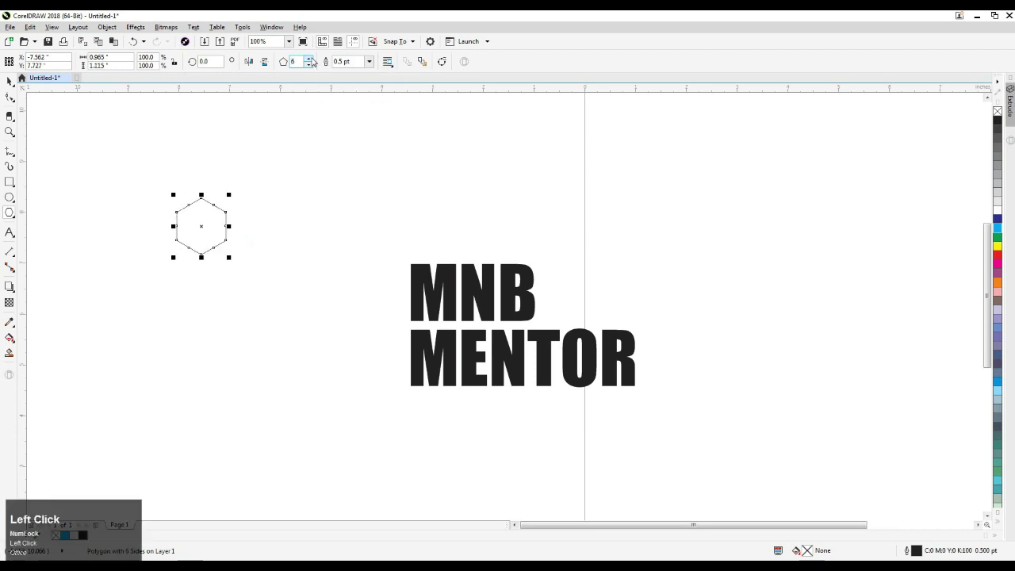
{"action": "left_click", "coordinate": [8, 82]}
{"action": "left_click_drag", "start_coordinate": [193, 231], "coordinate": [217, 160]}
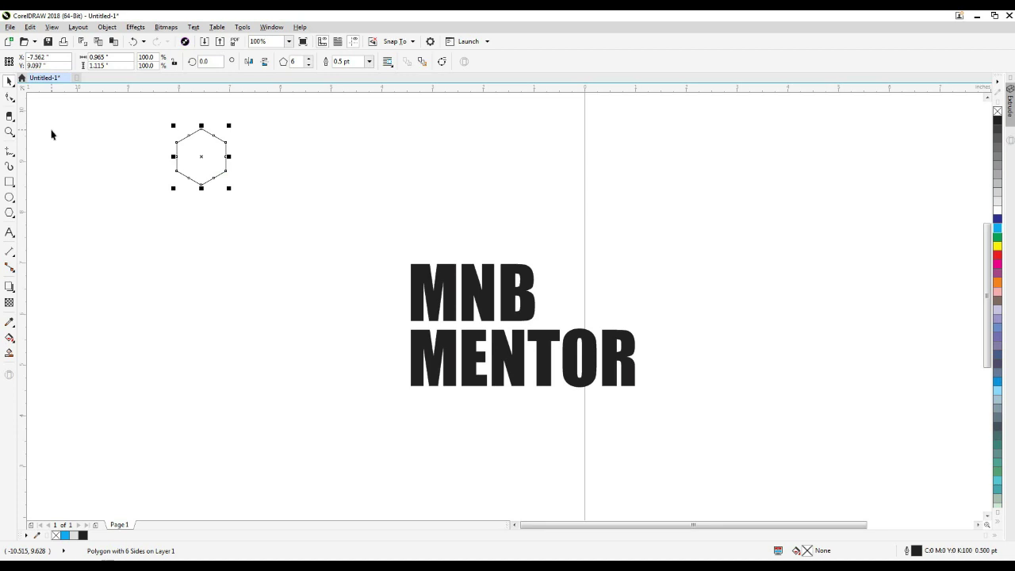
Reshape the hexagon by moving a side's midpoint node to its centre, so lines run from every corner to the centre.
{"action": "key", "text": "F2"}
{"action": "left_click_drag", "start_coordinate": [170, 125], "coordinate": [251, 206]}
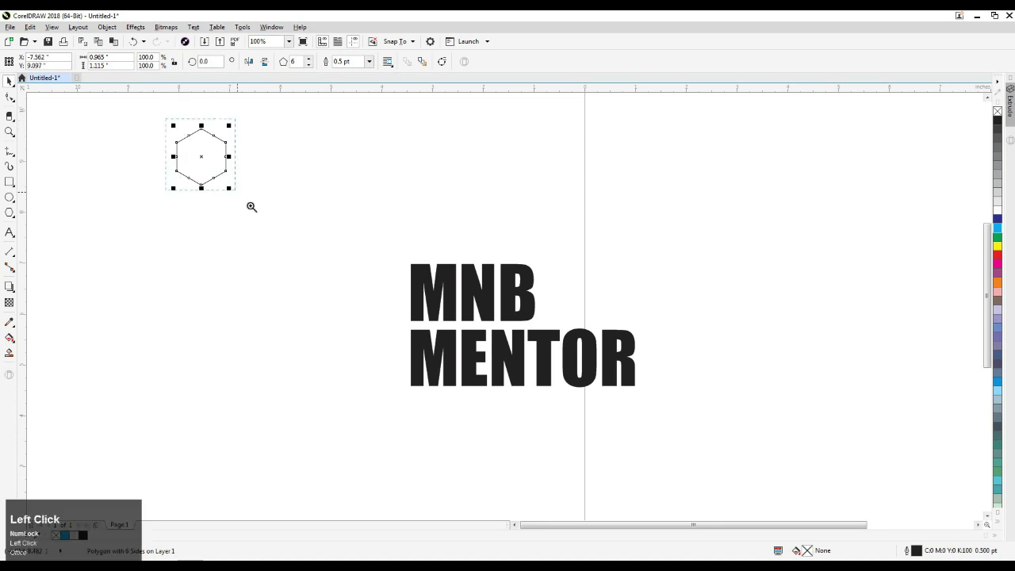
{"action": "key", "text": "space"}
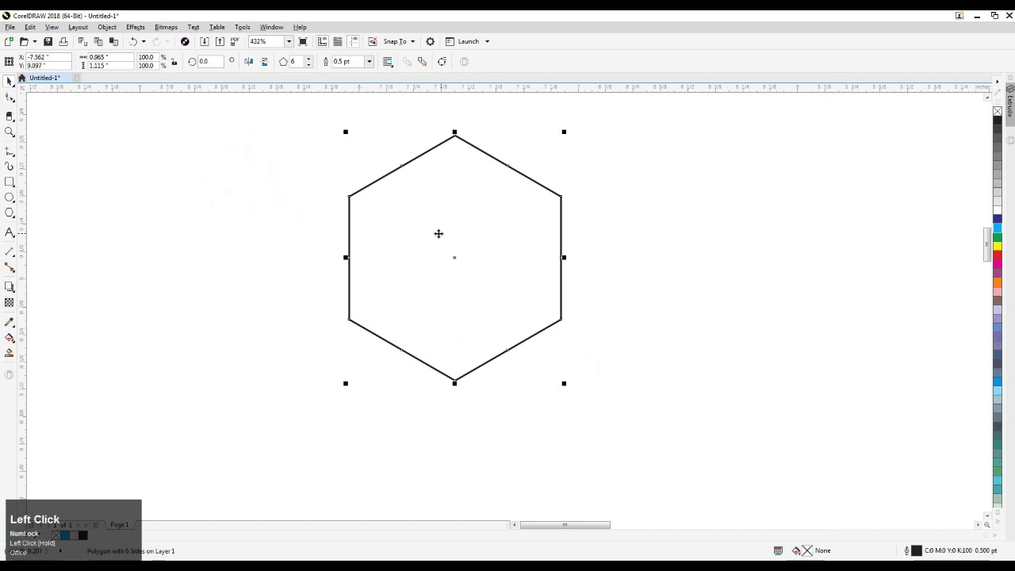
{"action": "left_click_drag", "start_coordinate": [437, 233], "coordinate": [294, 311]}
{"action": "key", "text": "ctrl+z"}
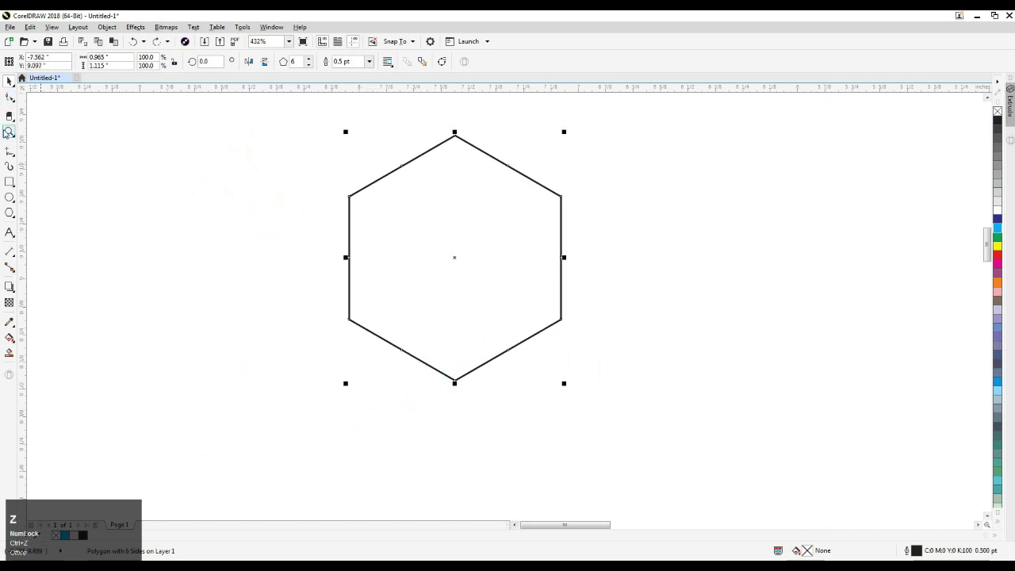
{"action": "left_click", "coordinate": [9, 96]}
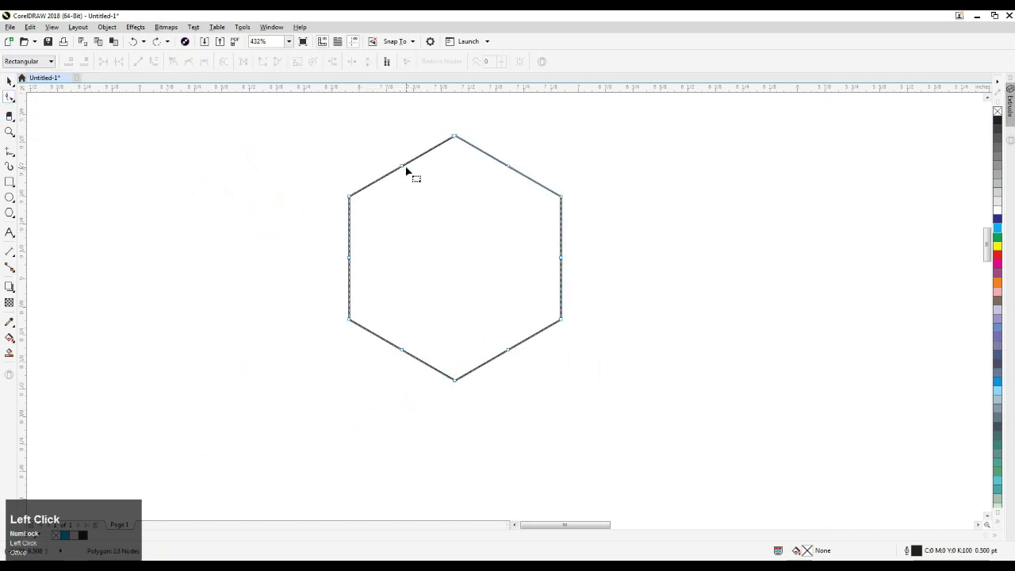
{"action": "left_click_drag", "start_coordinate": [402, 167], "coordinate": [459, 257]}
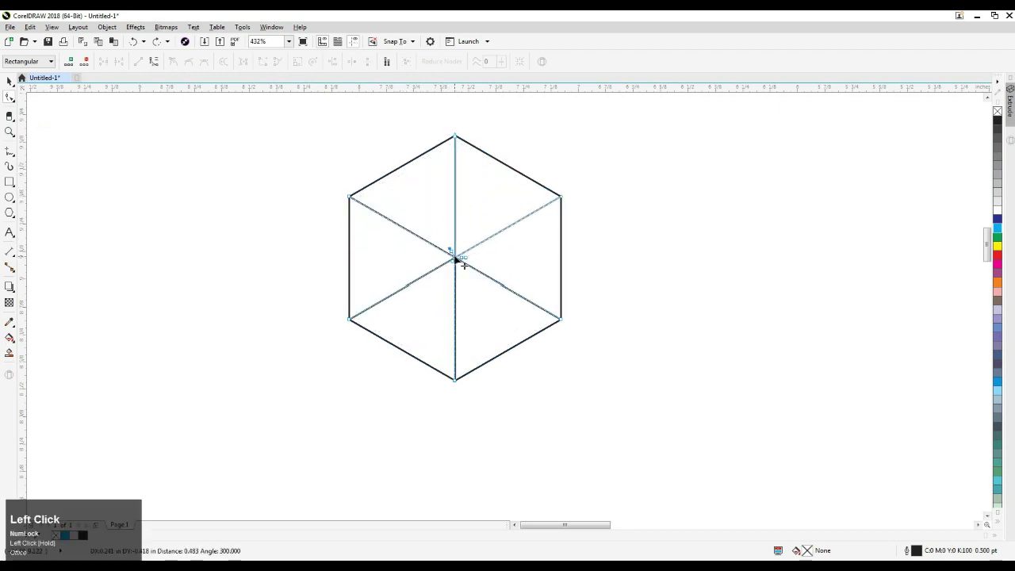
{"action": "left_click", "coordinate": [10, 80]}
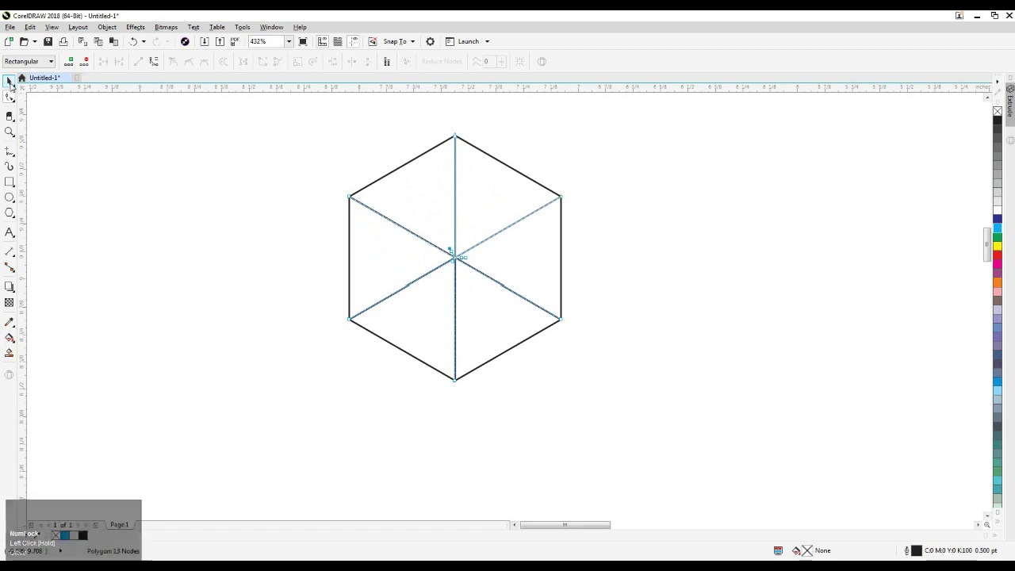
{"action": "left_click", "coordinate": [161, 211]}
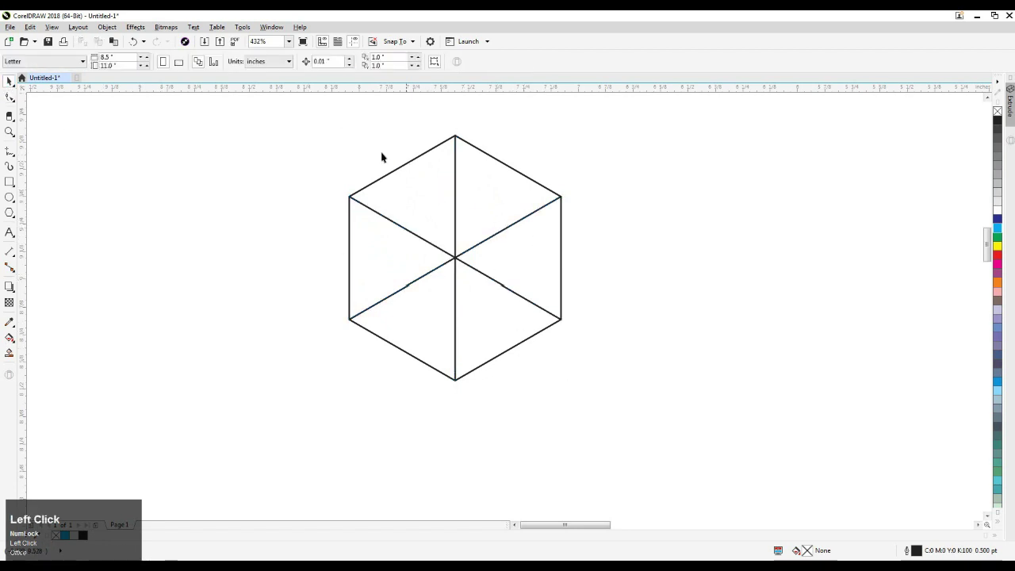
Try grouping the hexagon's objects and moving the group down and to the left, and undo it.
{"action": "left_click_drag", "start_coordinate": [296, 114], "coordinate": [679, 460]}
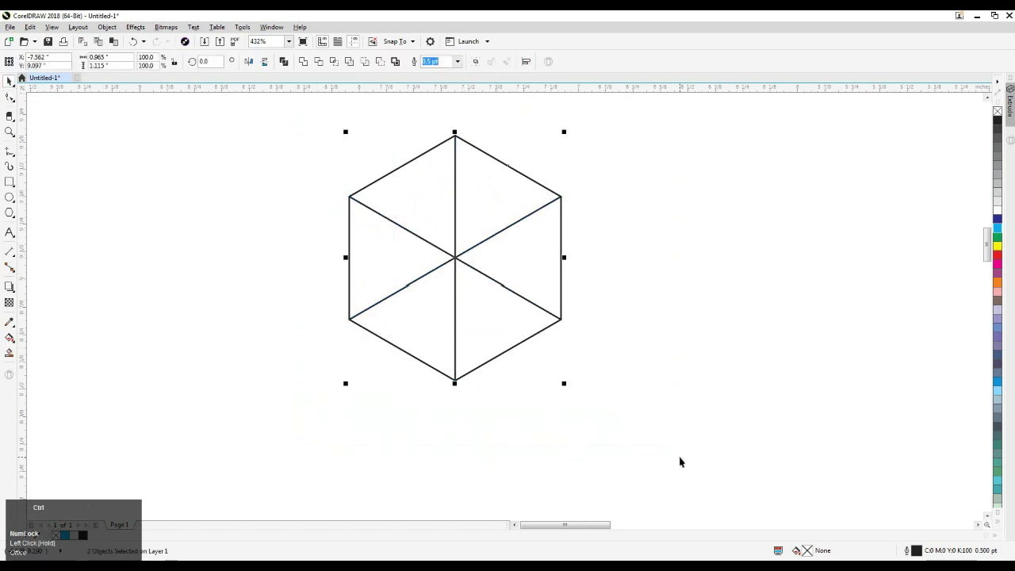
{"action": "key", "text": "ctrl+g"}
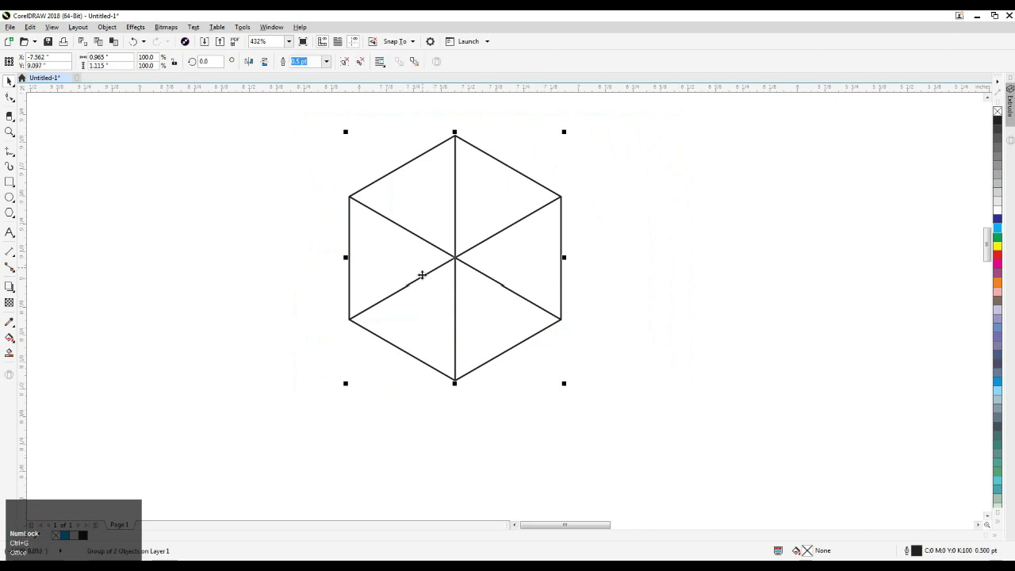
{"action": "left_click", "coordinate": [301, 306]}
{"action": "left_click_drag", "start_coordinate": [441, 252], "coordinate": [360, 347]}
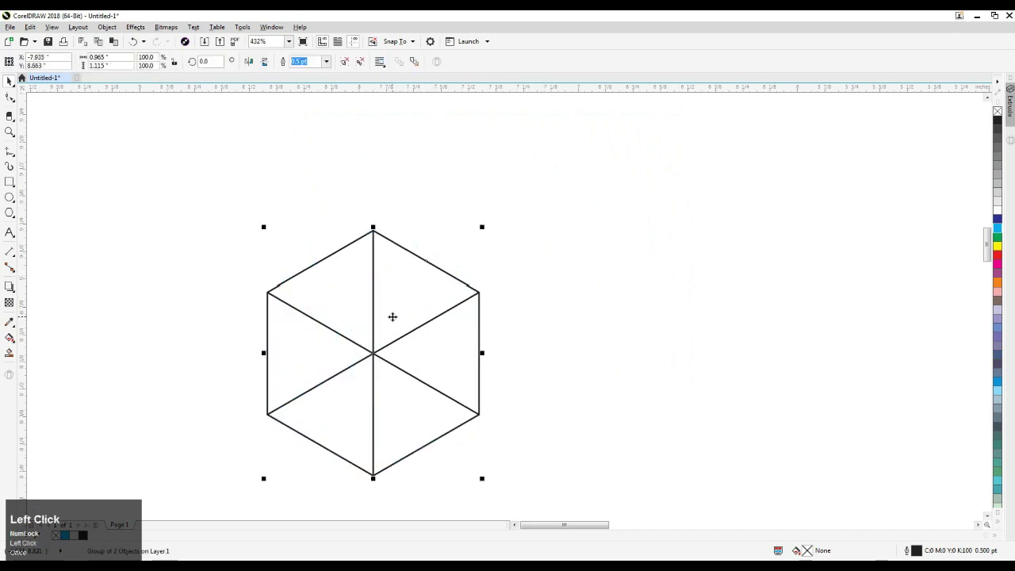
{"action": "key", "text": "ctrl+z"}
{"action": "left_click", "coordinate": [238, 312]}
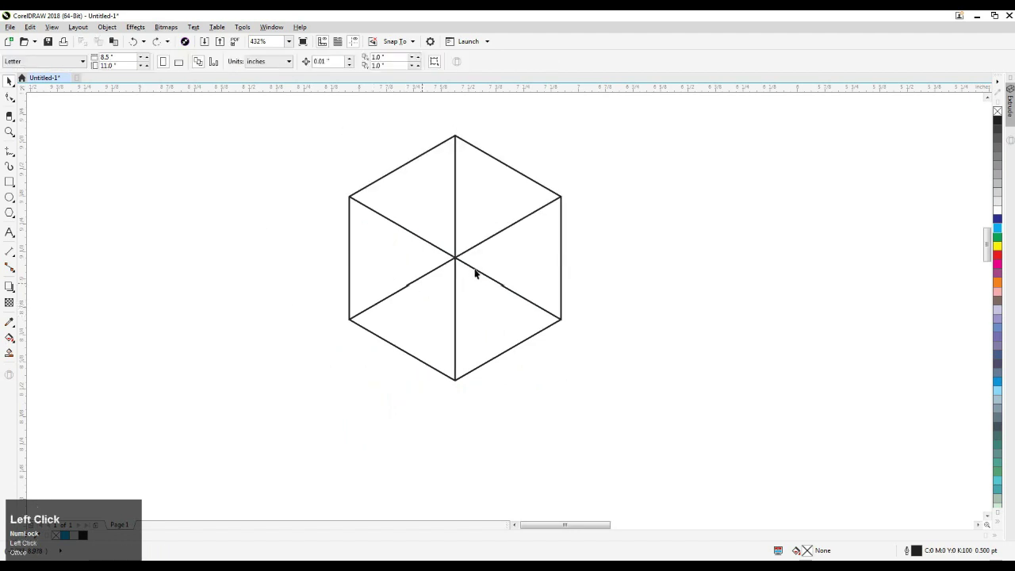
{"action": "left_click_drag", "start_coordinate": [455, 262], "coordinate": [453, 381]}
{"action": "key", "text": "ctrl+z"}
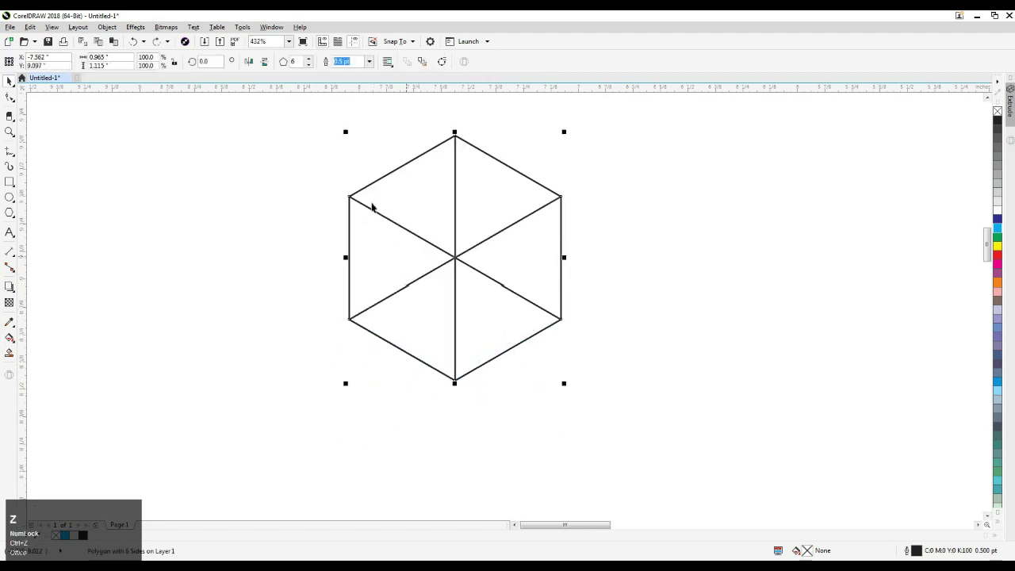
Group all the objects of the divided hexagon and turn on snapping to guidelines.
{"action": "left_click", "coordinate": [448, 308]}
{"action": "left_click_drag", "start_coordinate": [288, 112], "coordinate": [637, 435]}
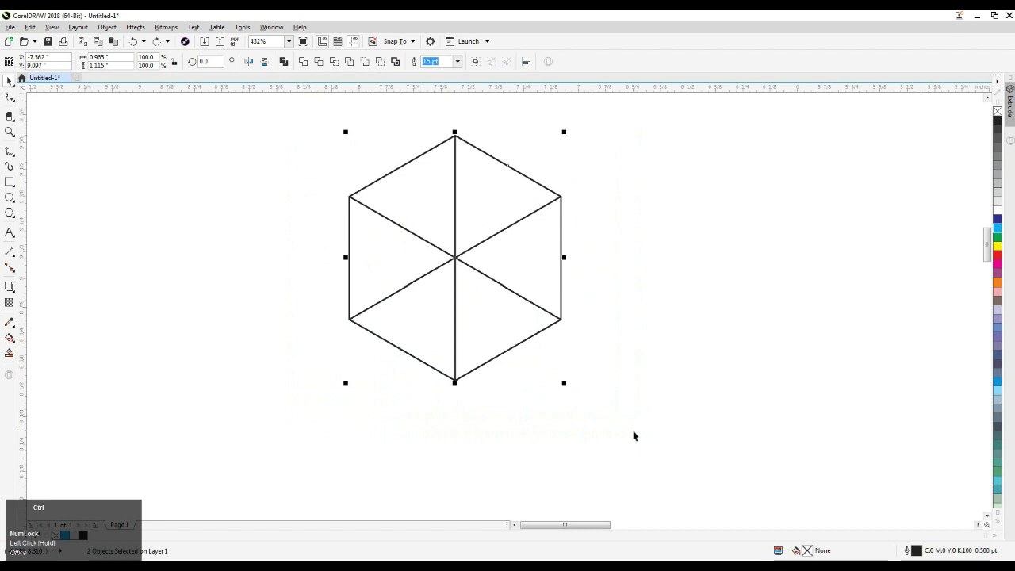
{"action": "key", "text": "ctrl+g"}
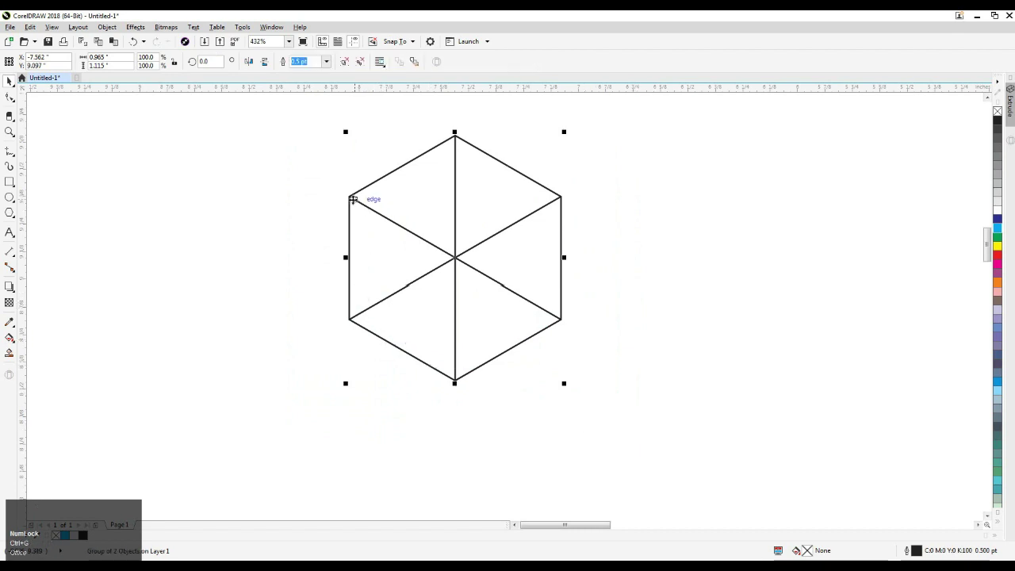
{"action": "left_click", "coordinate": [413, 42]}
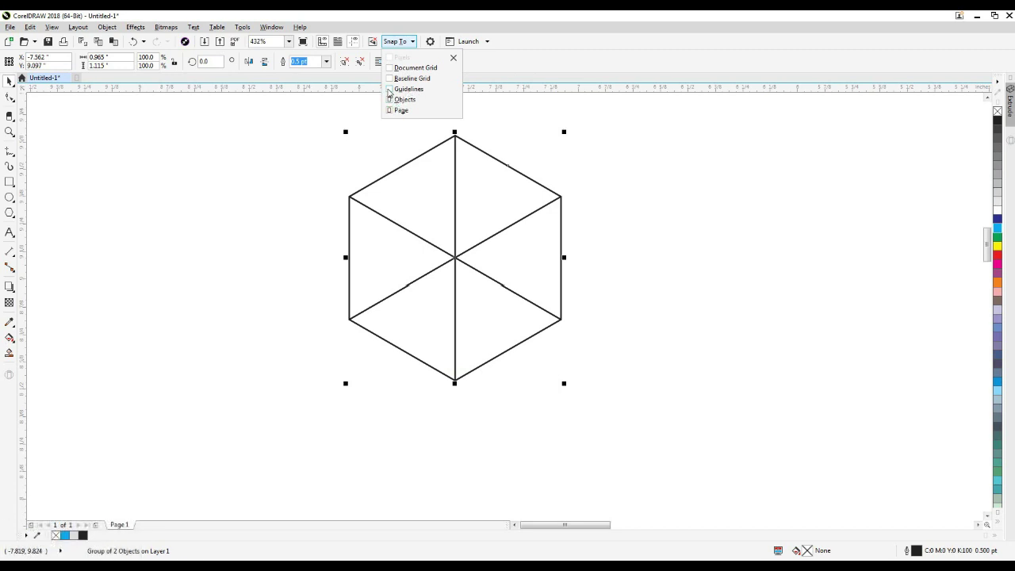
{"action": "left_click", "coordinate": [389, 90]}
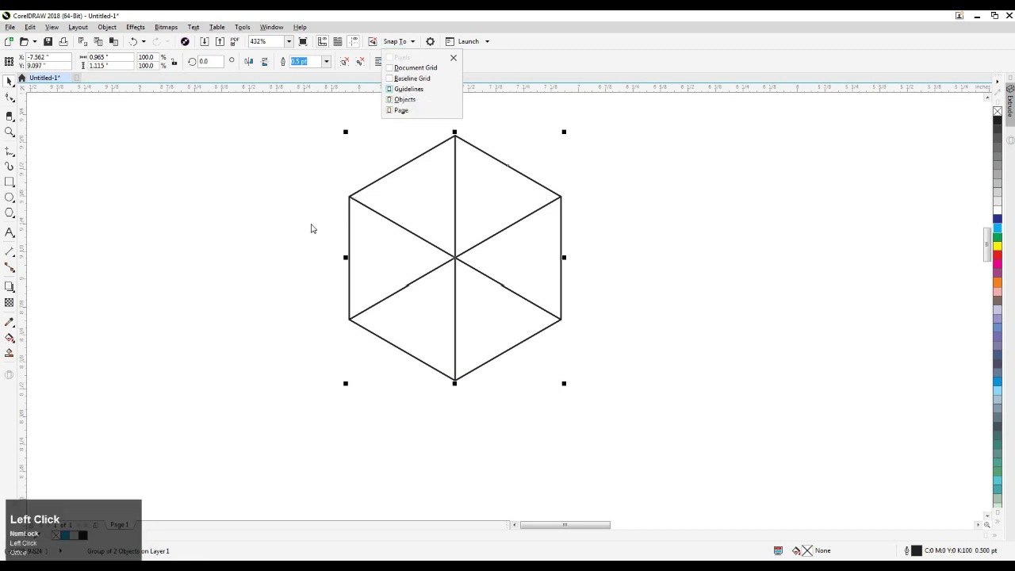
{"action": "left_click", "coordinate": [321, 218]}
{"action": "left_click", "coordinate": [256, 240]}
{"action": "left_click", "coordinate": [365, 219]}
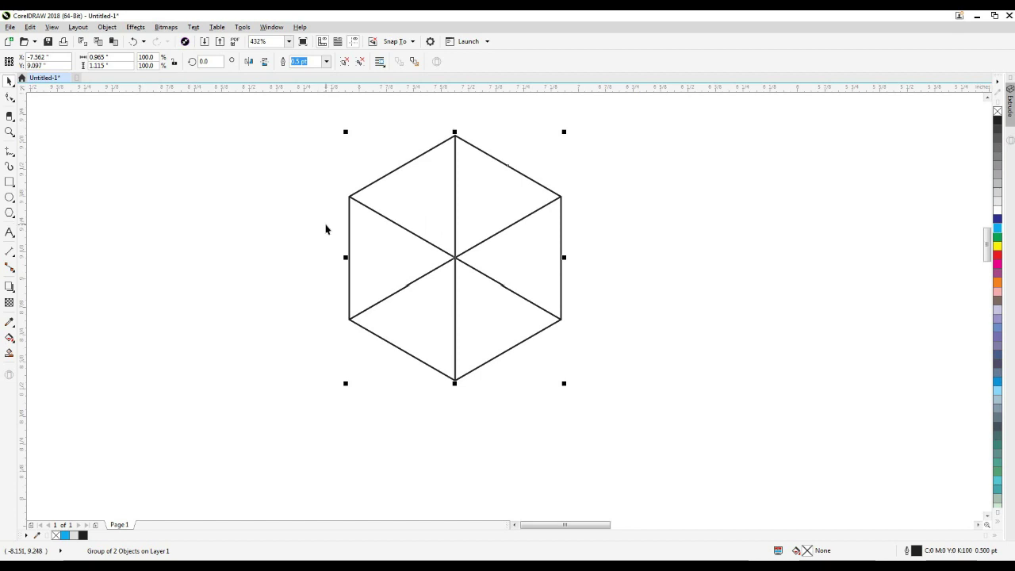
Place a copy of the hexagon group to its right, snapping its upper-left corner node to the original's upper-right corner node.
{"action": "left_click_drag", "start_coordinate": [349, 196], "coordinate": [565, 204]}
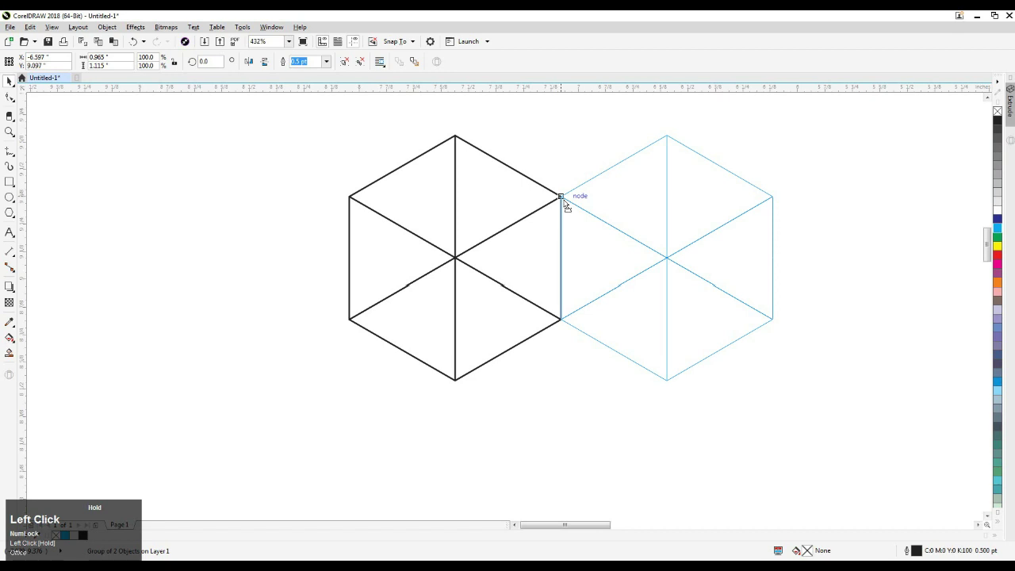
{"action": "right_click", "coordinate": [566, 200]}
{"action": "left_click_drag", "start_coordinate": [566, 204], "coordinate": [566, 199]}
{"action": "scroll", "coordinate": [560, 240], "scroll_direction": "down", "scroll_amount": 2}
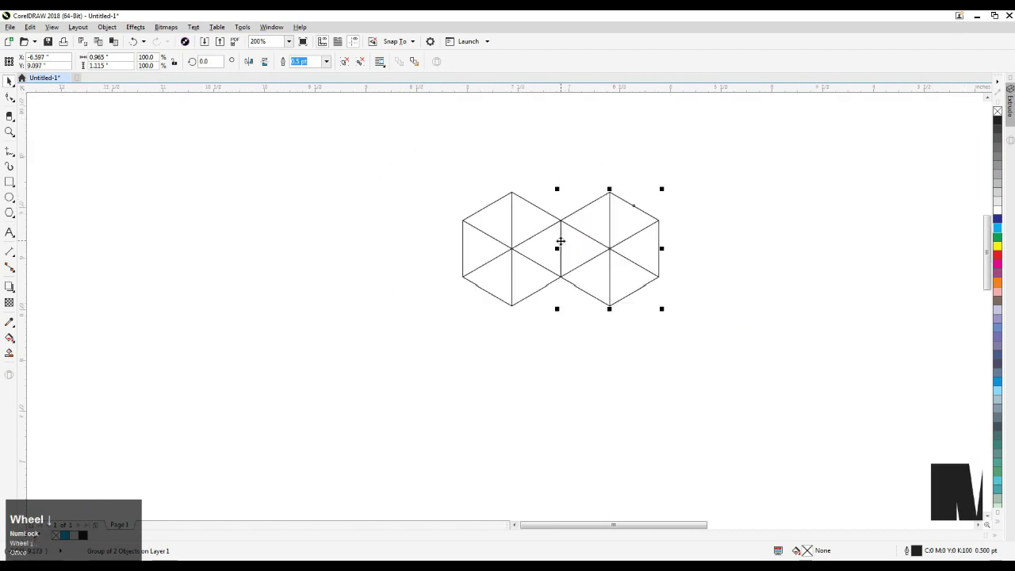
{"action": "scroll", "coordinate": [561, 240], "scroll_direction": "down", "scroll_amount": 2}
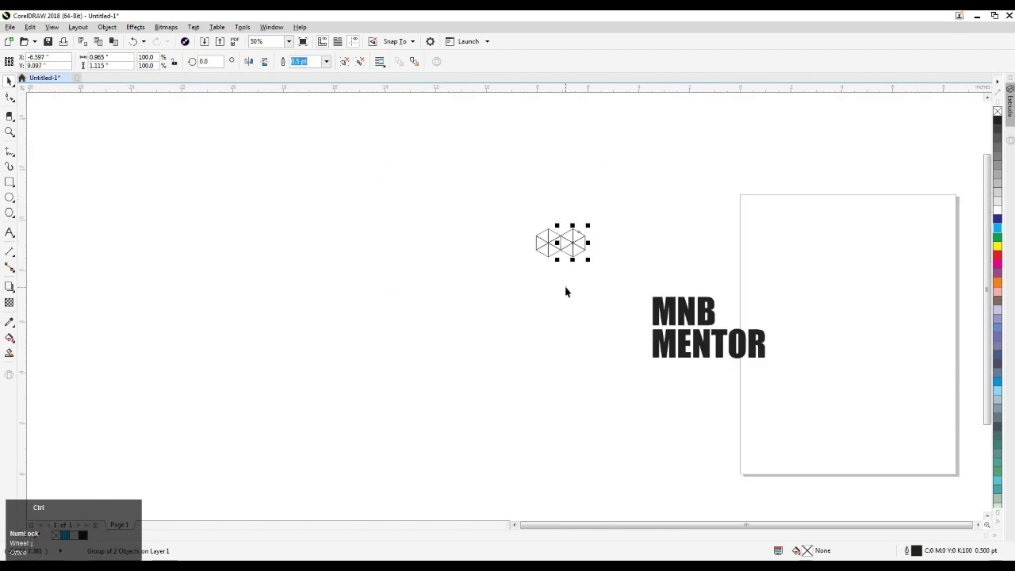
Repeat the hexagon group's duplication at the same spacing to build a horizontal row of 11 divided hexagons.
{"action": "key", "text": "ctrl+d"}
{"action": "key", "text": "ctrl+d"}
{"action": "key", "text": "ctrl+d"}
{"action": "key", "text": "ctrl+d"}
{"action": "key", "text": "ctrl+d"}
{"action": "key", "text": "ctrl+d"}
{"action": "key", "text": "ctrl+d"}
{"action": "key", "text": "ctrl+d"}
{"action": "key", "text": "ctrl+d"}
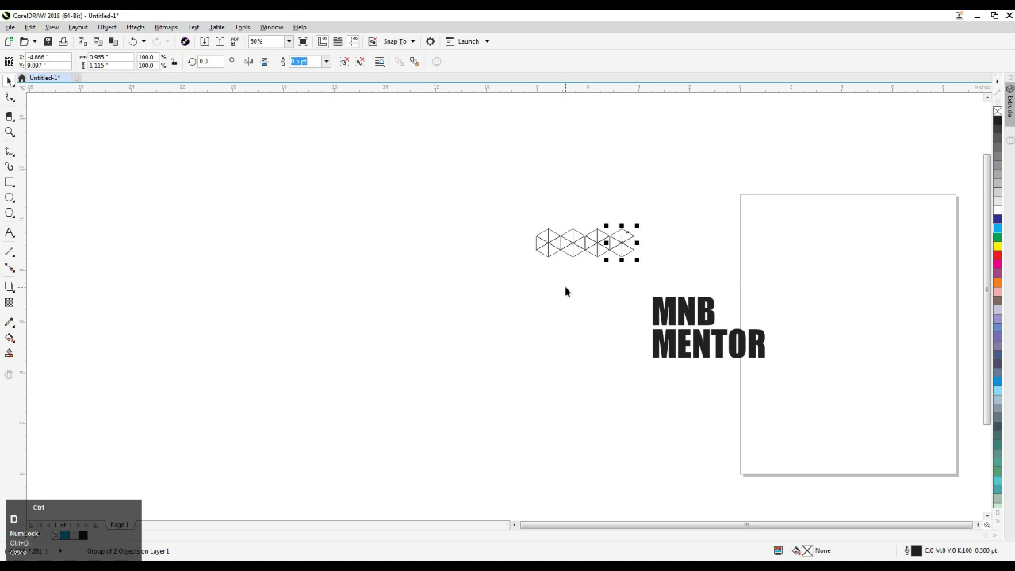
Move the hexagon row to the left and copy it one row down, offset by half a hexagon so the rows interlock.
{"action": "left_click_drag", "start_coordinate": [501, 199], "coordinate": [856, 277]}
{"action": "left_click_drag", "start_coordinate": [742, 253], "coordinate": [479, 231]}
{"action": "key", "text": "F2"}
{"action": "left_click_drag", "start_coordinate": [258, 199], "coordinate": [626, 290]}
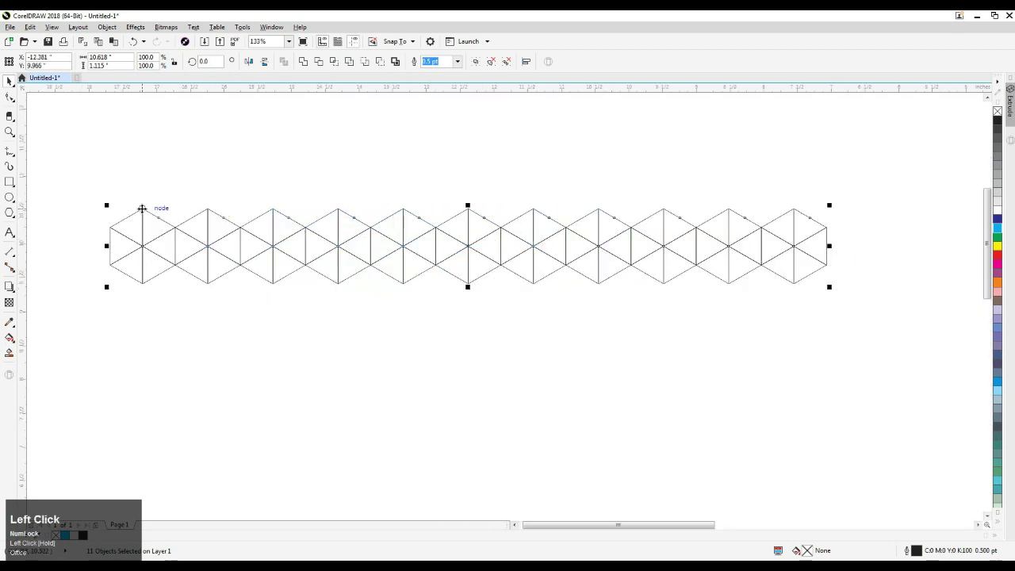
{"action": "left_click_drag", "start_coordinate": [142, 208], "coordinate": [176, 268]}
{"action": "right_click", "coordinate": [176, 267]}
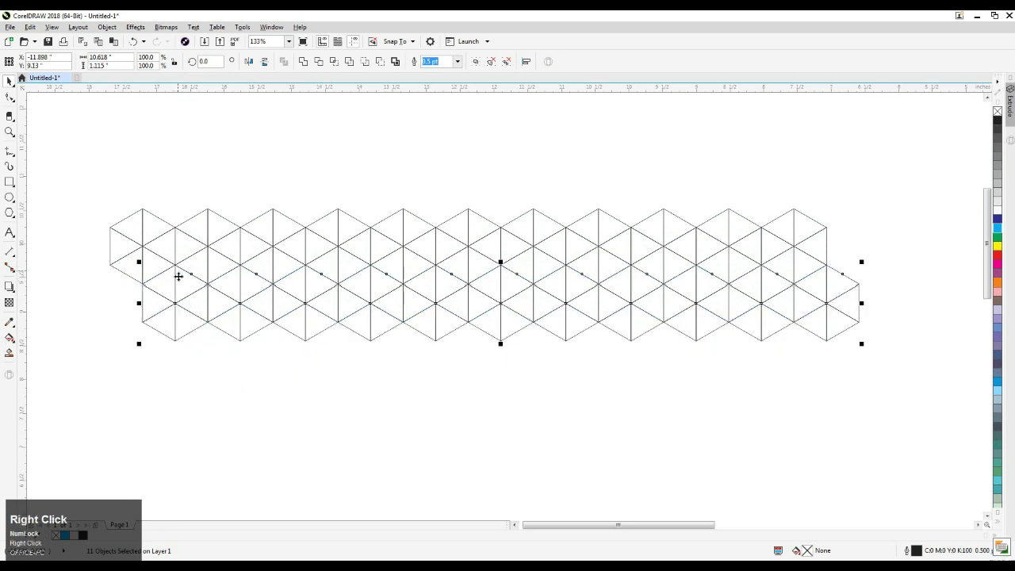
Copy the two interlocking rows directly beneath themselves and repeat the duplication four times to form a 12-row grid.
{"action": "left_click_drag", "start_coordinate": [88, 182], "coordinate": [909, 376]}
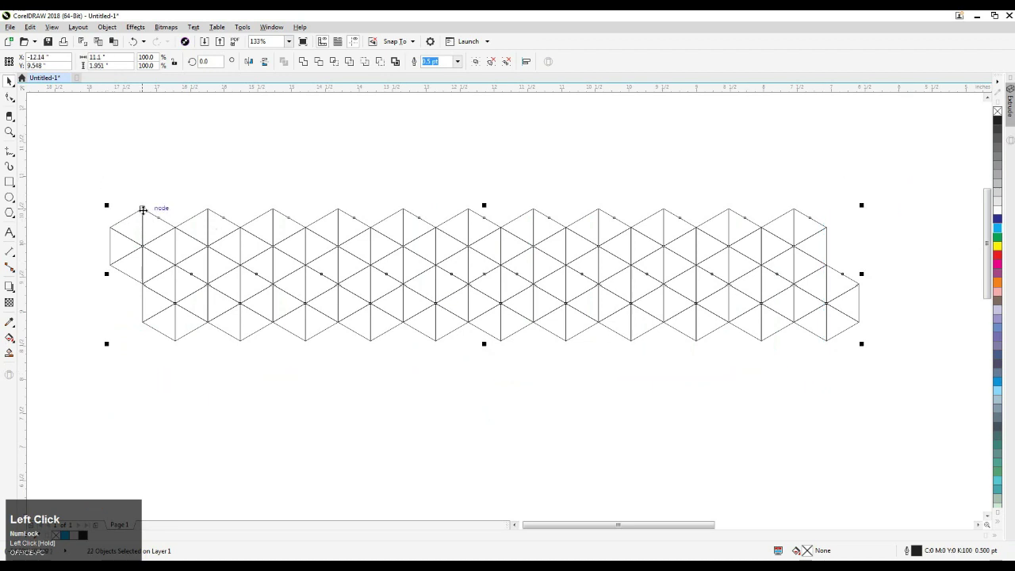
{"action": "left_click_drag", "start_coordinate": [142, 208], "coordinate": [142, 327]}
{"action": "right_click", "coordinate": [142, 328]}
{"action": "scroll", "coordinate": [142, 327], "scroll_direction": "down", "scroll_amount": 5}
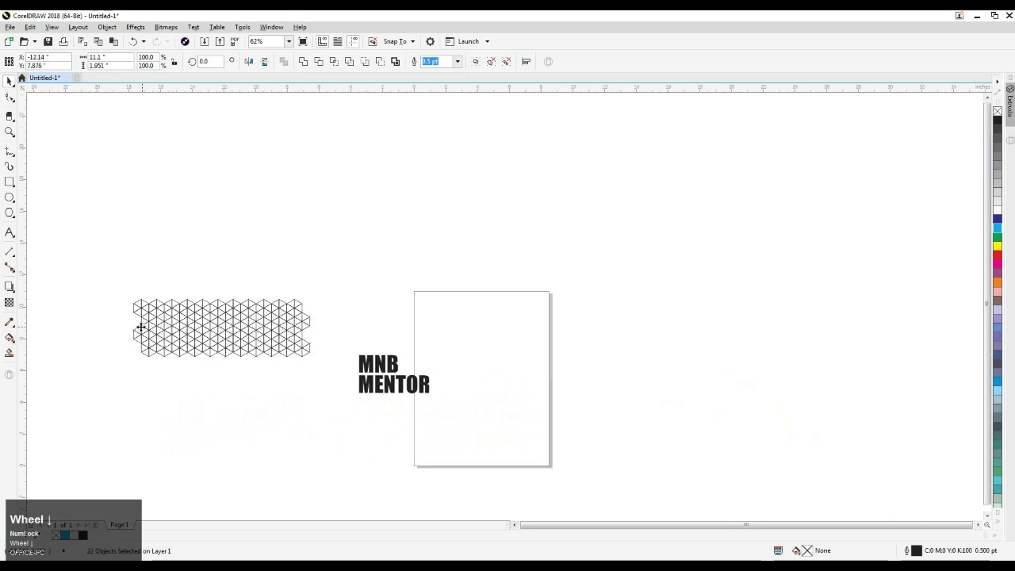
{"action": "key", "text": "ctrl+d"}
{"action": "key", "text": "ctrl+d"}
{"action": "key", "text": "ctrl+d"}
{"action": "key", "text": "ctrl+d"}
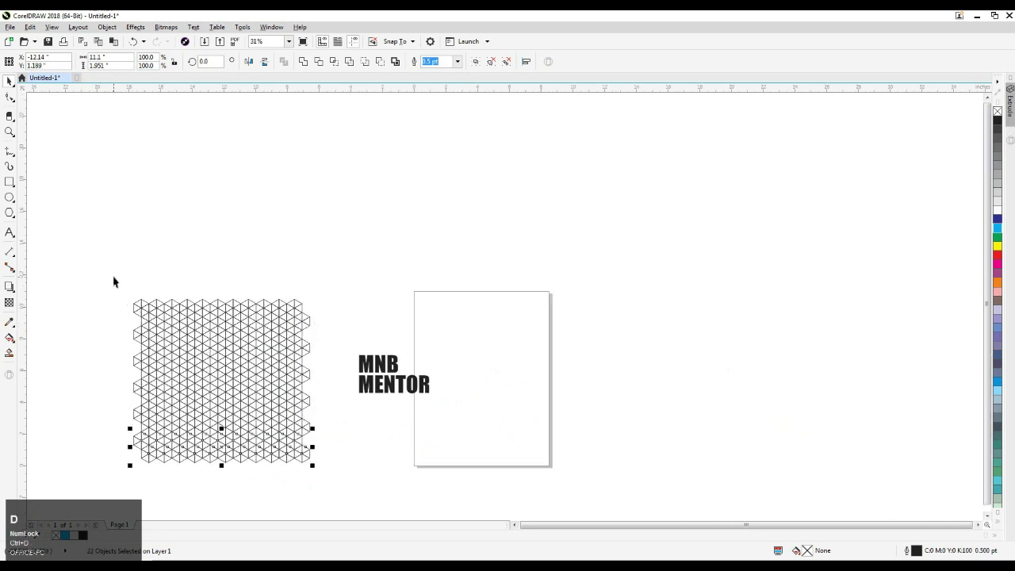
Select all 132 hexagons of the grid and group them.
{"action": "left_click_drag", "start_coordinate": [114, 281], "coordinate": [328, 477]}
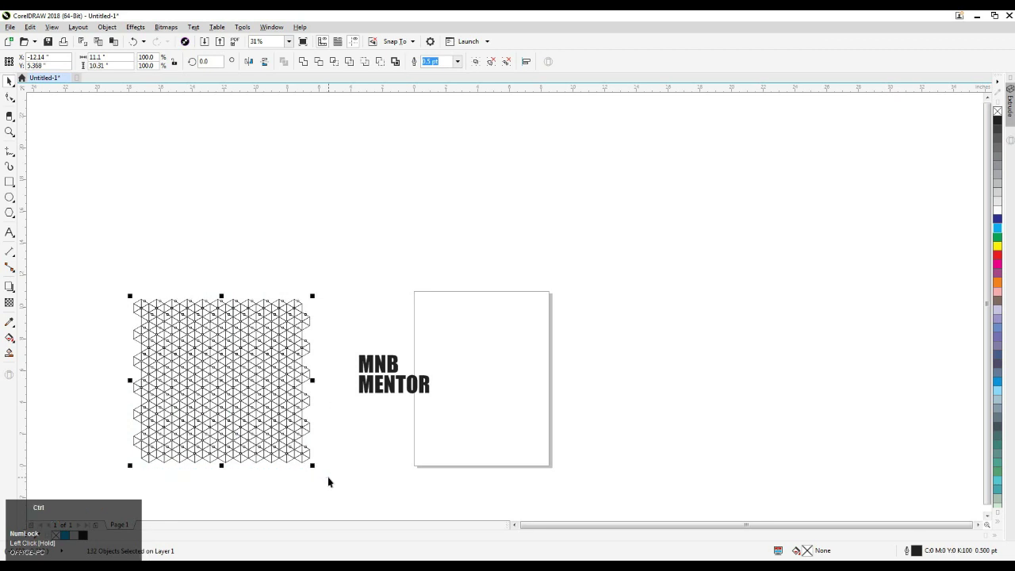
{"action": "key", "text": "ctrl+g"}
{"action": "key", "text": "F2"}
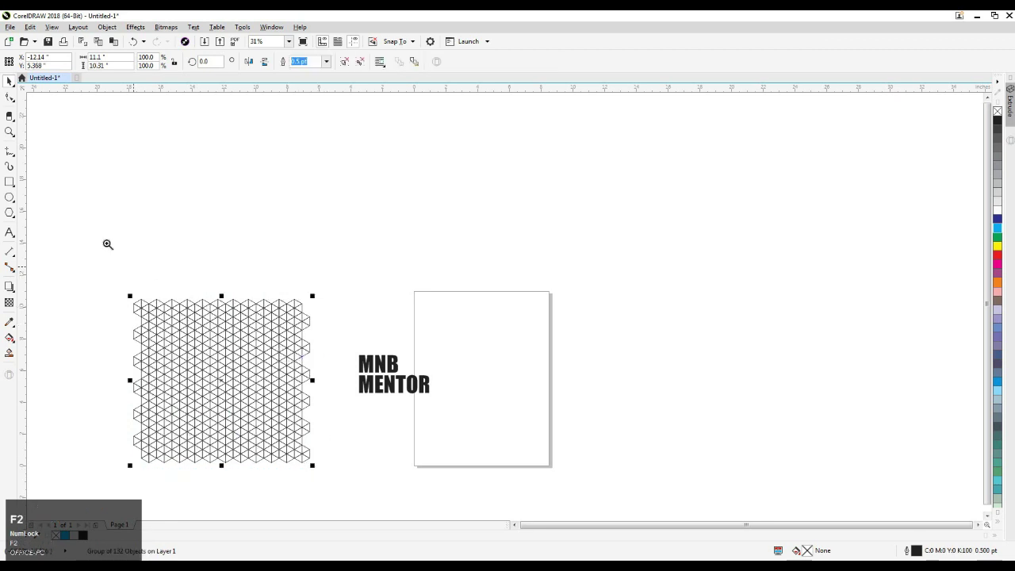
{"action": "left_click_drag", "start_coordinate": [108, 244], "coordinate": [525, 506]}
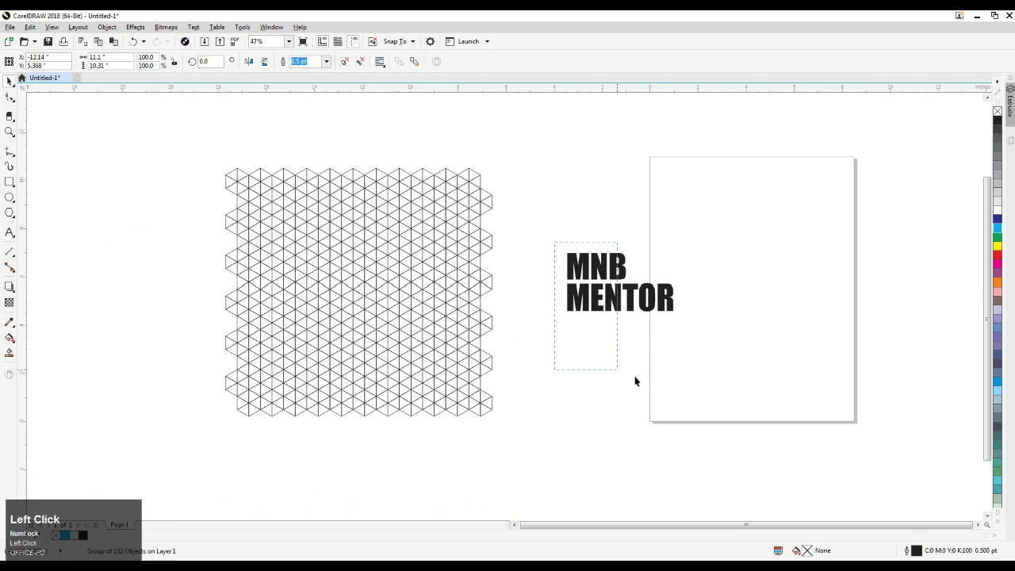
Enlarge the MNB MENTOR text to about 9.12 inches wide and place it to the right of the hexagon grid.
{"action": "left_click", "coordinate": [665, 299]}
{"action": "left_click_drag", "start_coordinate": [675, 315], "coordinate": [730, 359]}
{"action": "left_click_drag", "start_coordinate": [621, 315], "coordinate": [669, 321]}
{"action": "left_click", "coordinate": [636, 418]}
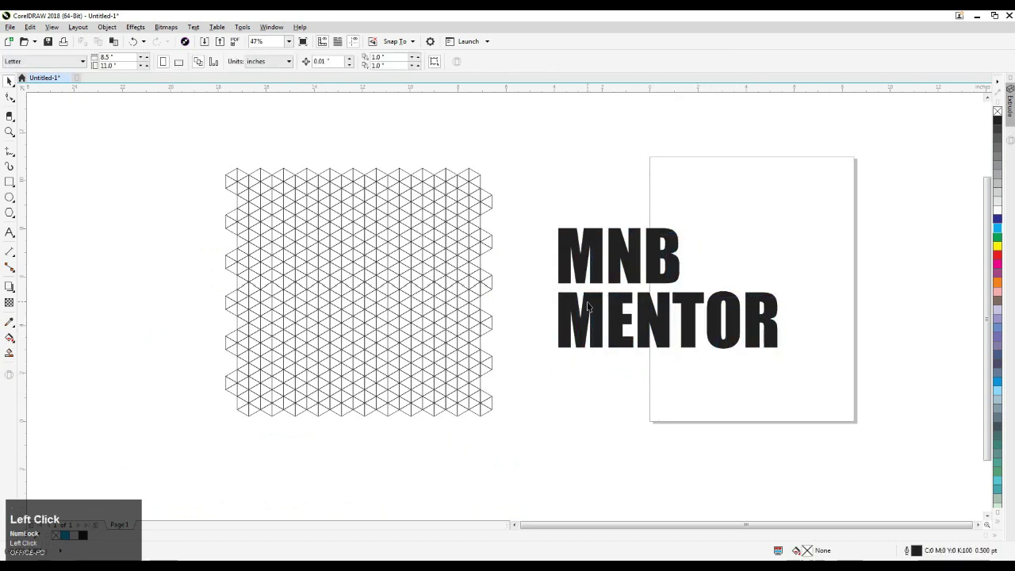
Fill both the MNB and MENTOR text lines with lime green (C:40 M:0 Y:100 K:0).
{"action": "left_click", "coordinate": [597, 259]}
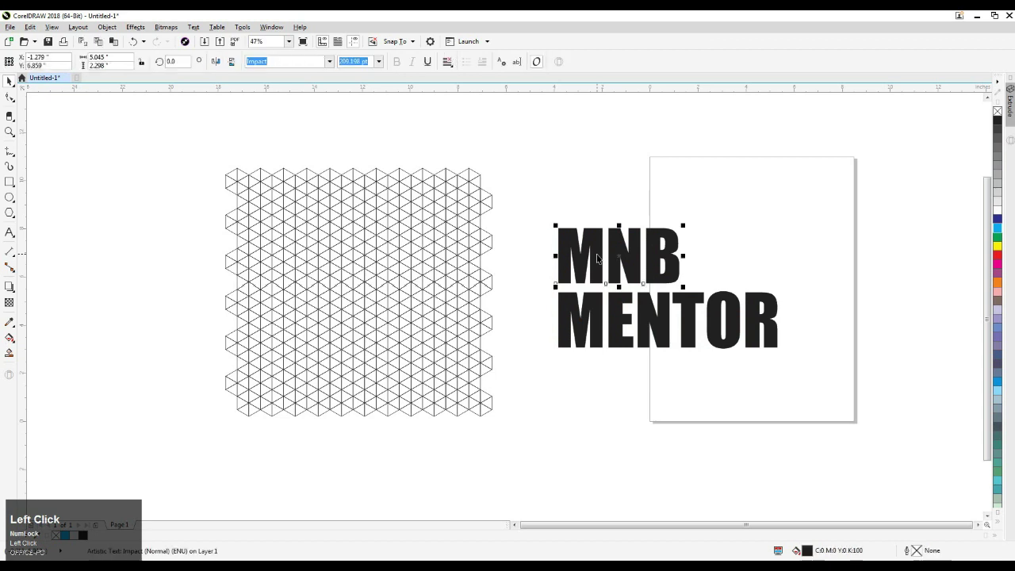
{"action": "left_click", "coordinate": [597, 321], "text": "shift"}
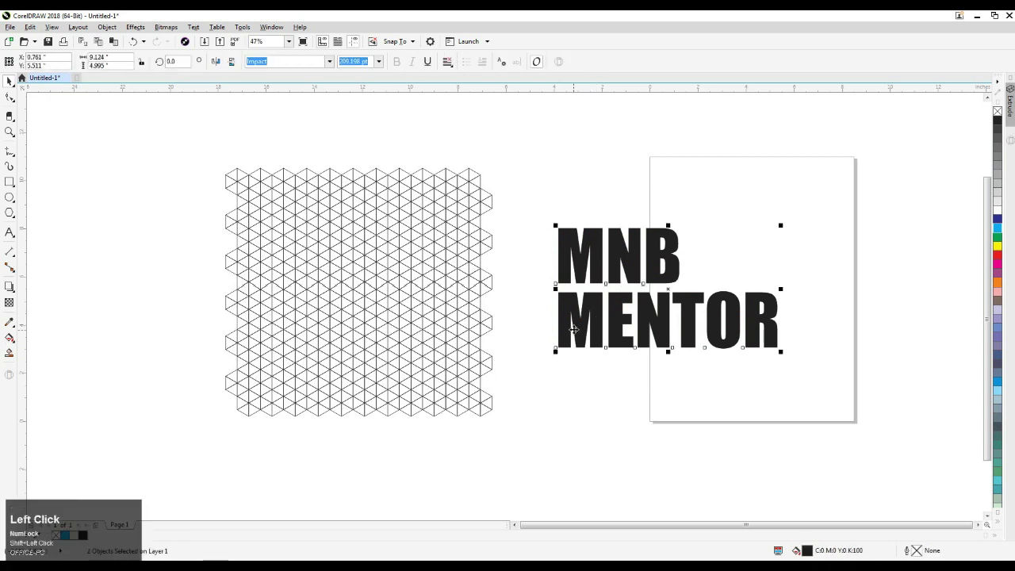
{"action": "left_click", "coordinate": [988, 524]}
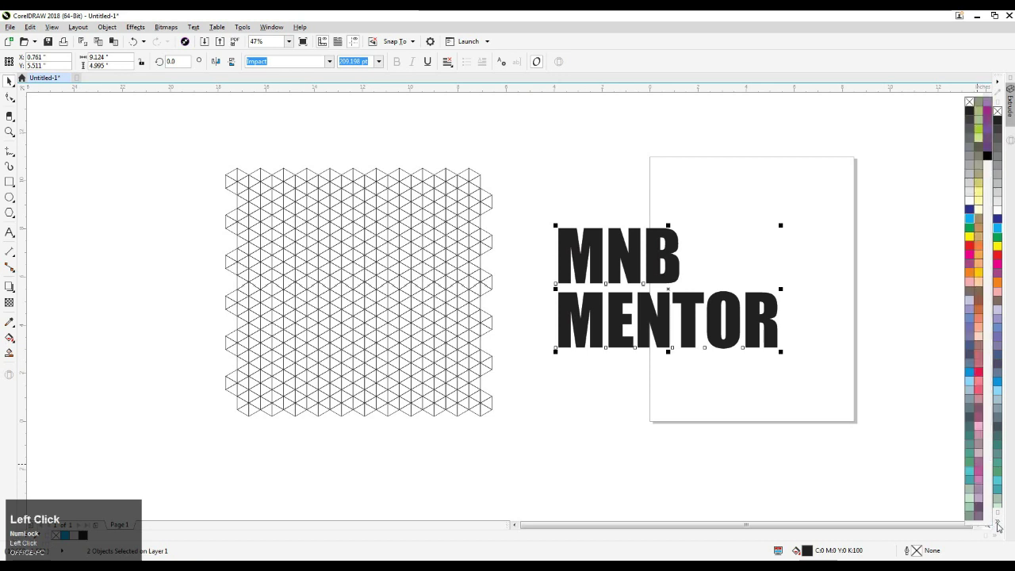
{"action": "left_click", "coordinate": [978, 134]}
{"action": "left_click", "coordinate": [692, 433]}
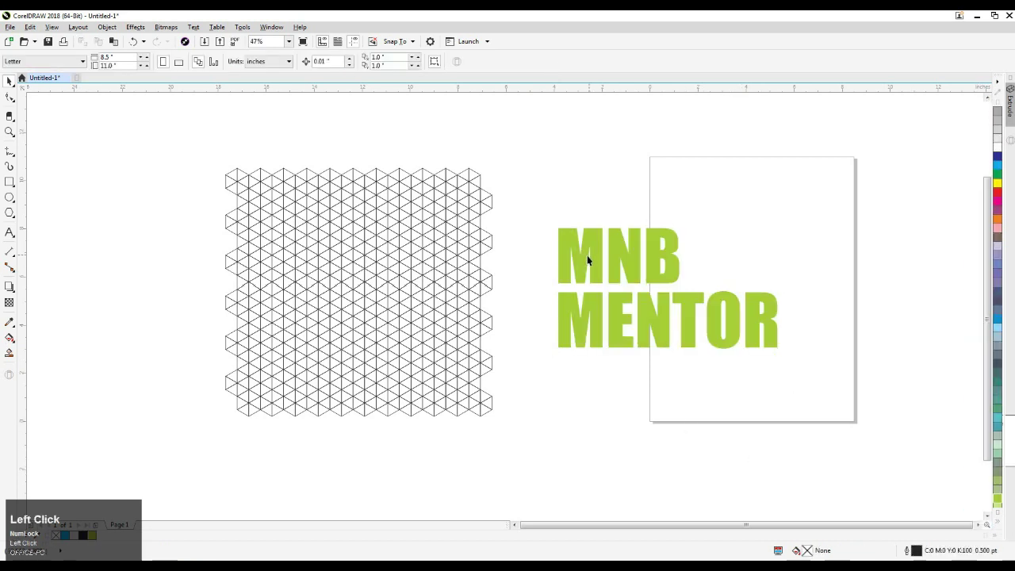
Try adding a perspective effect to the MNB text and undo it.
{"action": "left_click", "coordinate": [584, 262]}
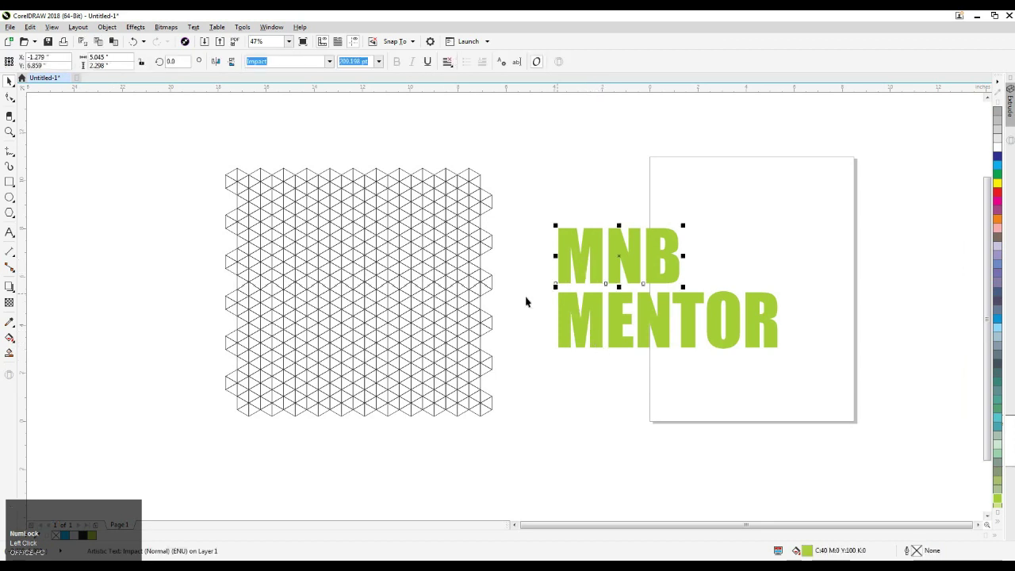
{"action": "left_click", "coordinate": [134, 27]}
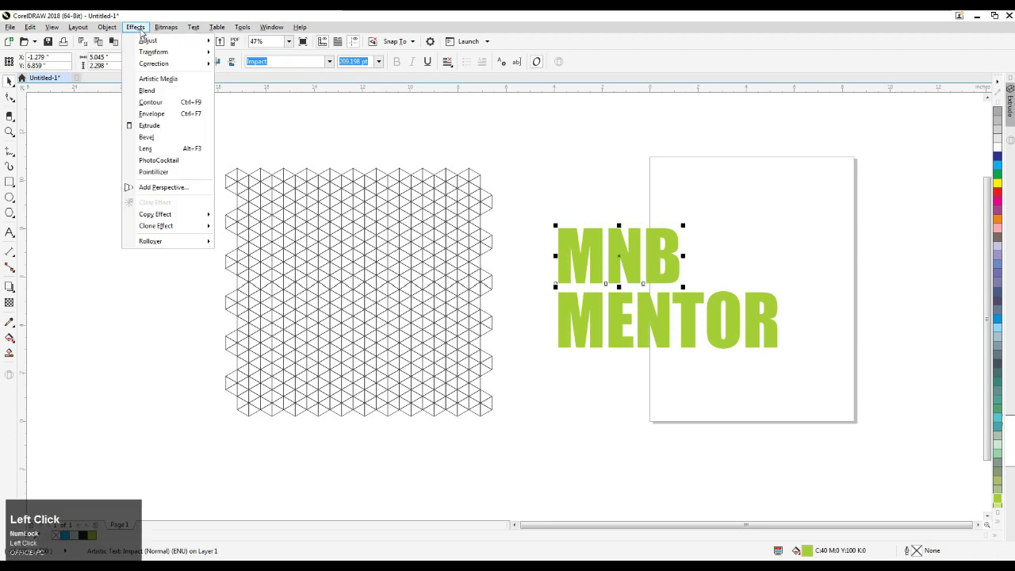
{"action": "left_click", "coordinate": [158, 188]}
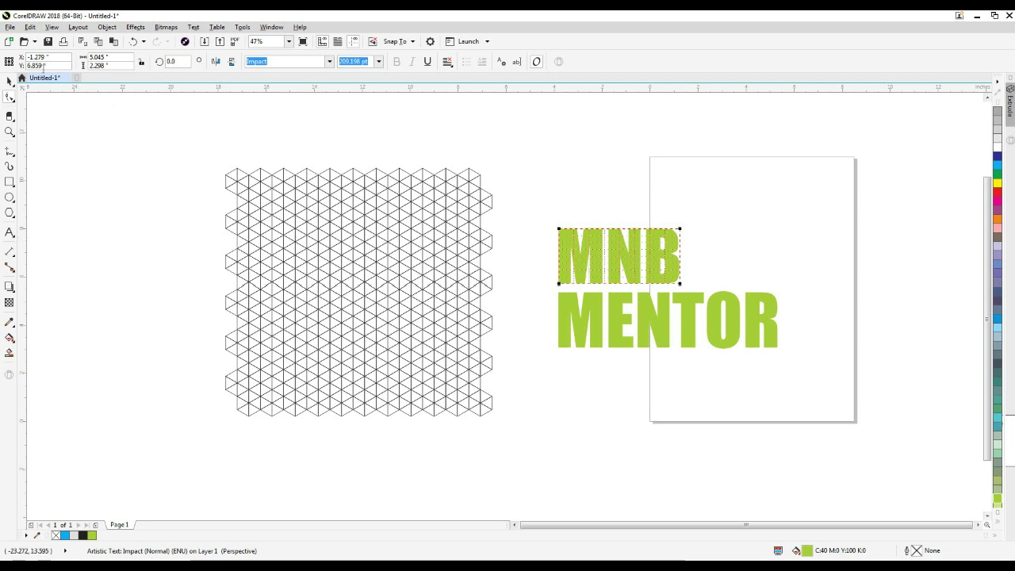
{"action": "key", "text": "ctrl+z"}
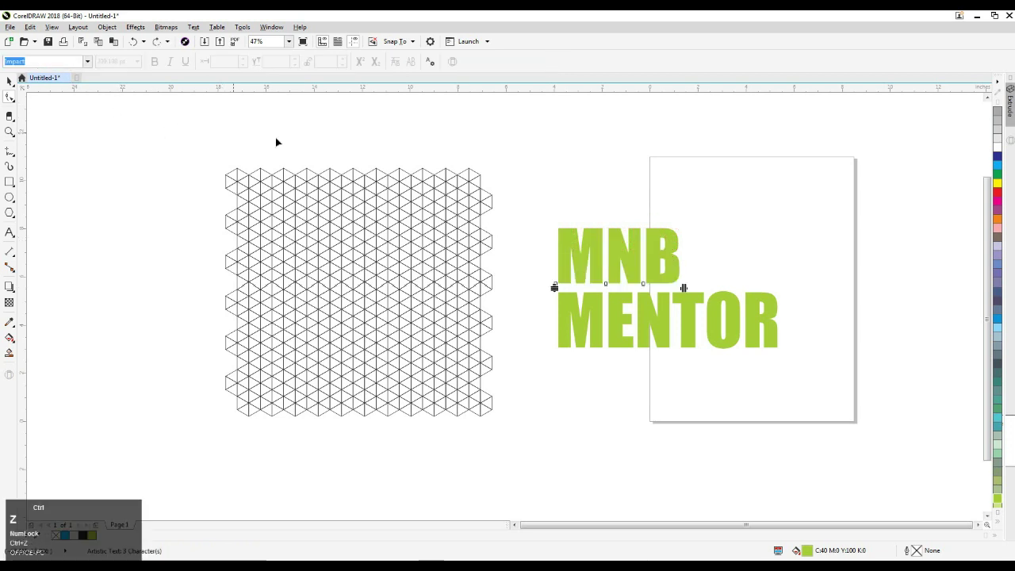
{"action": "left_click", "coordinate": [9, 81]}
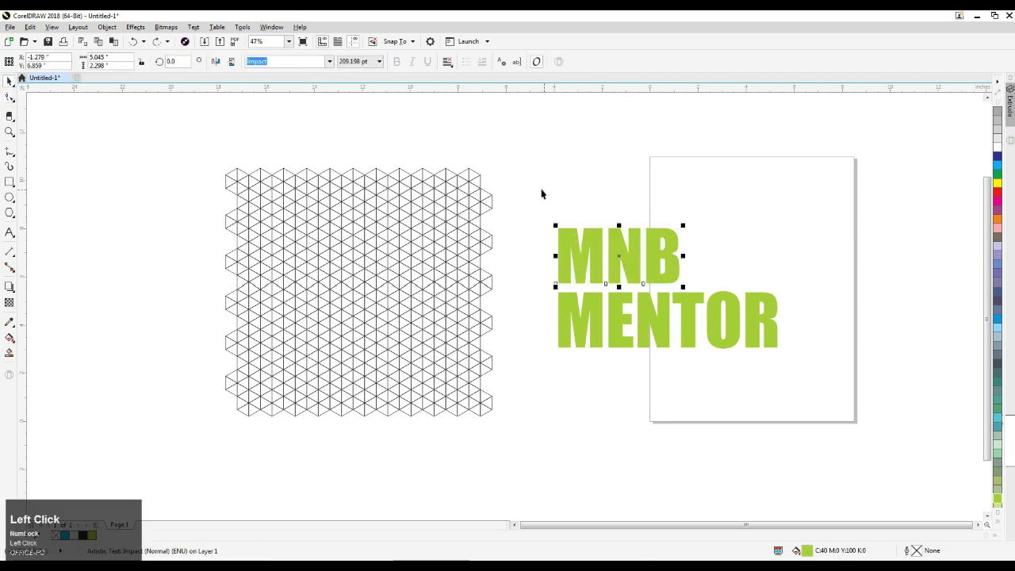
Move only the MNB text onto the upper part of the hexagon grid.
{"action": "left_click_drag", "start_coordinate": [534, 227], "coordinate": [838, 385]}
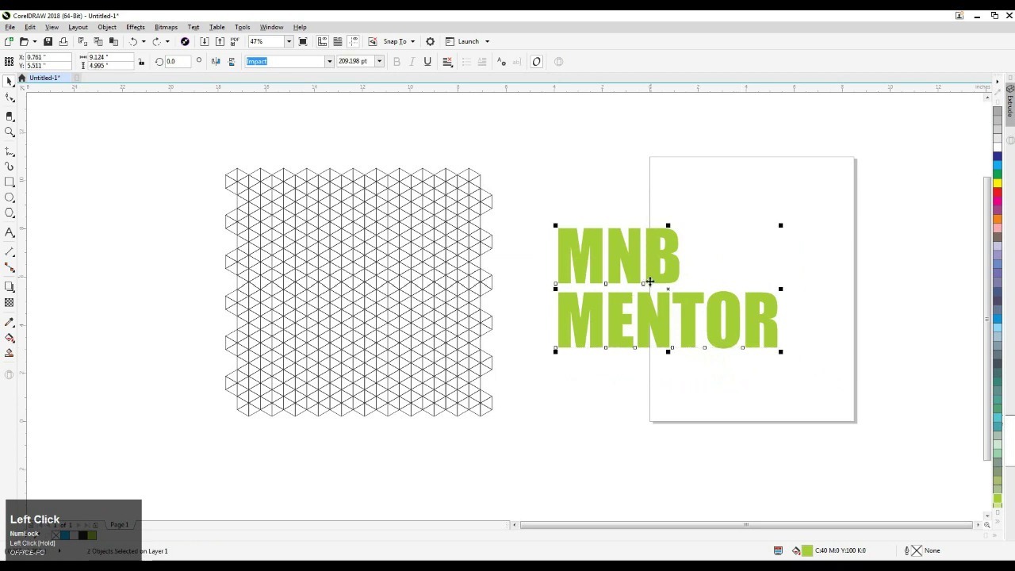
{"action": "left_click", "coordinate": [652, 270]}
{"action": "left_click_drag", "start_coordinate": [652, 270], "coordinate": [365, 271]}
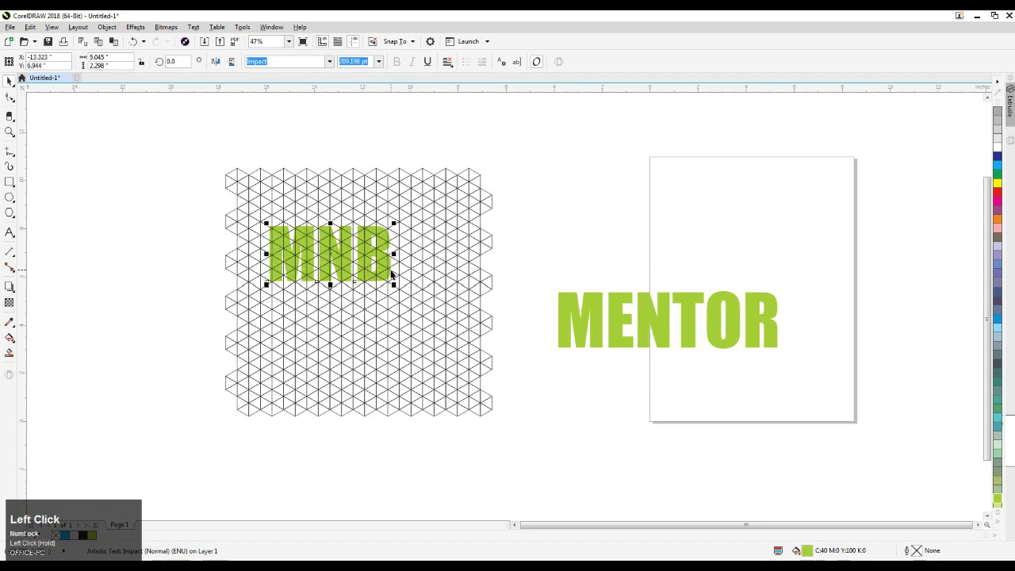
Add a perspective effect to the MNB text and move its lower-left corner onto the nearest grid intersection.
{"action": "left_click", "coordinate": [136, 27]}
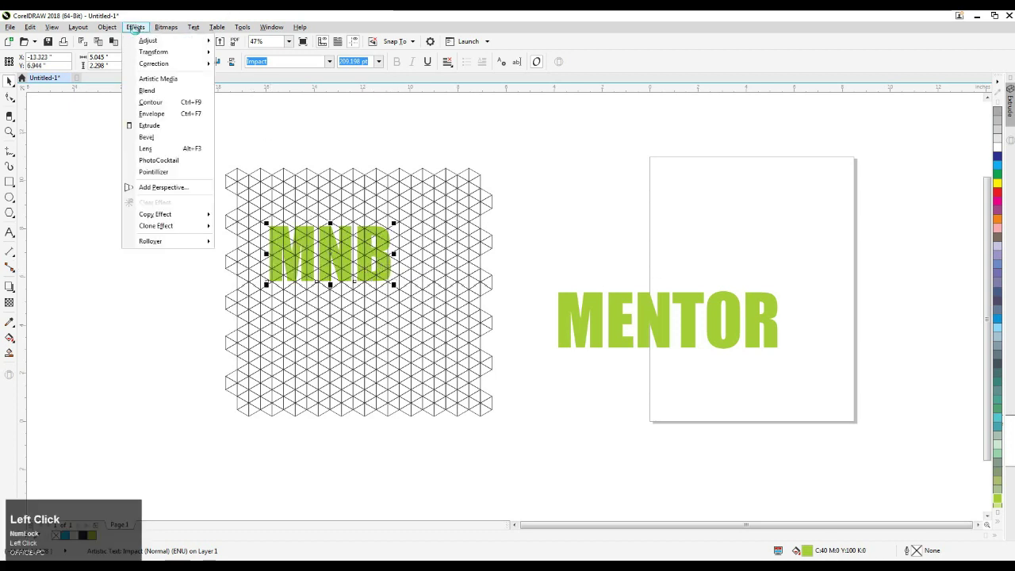
{"action": "left_click", "coordinate": [164, 188]}
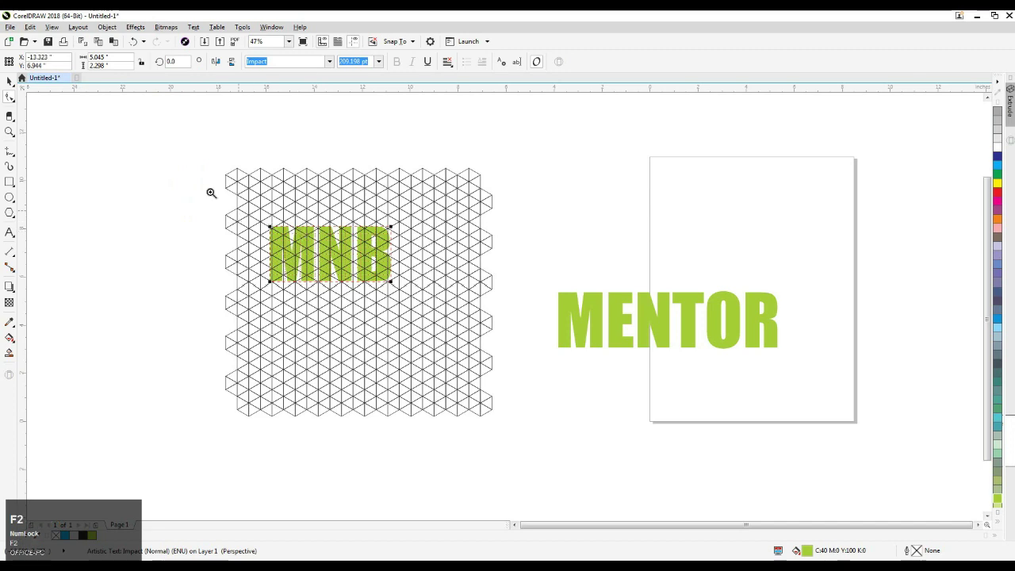
{"action": "scroll", "coordinate": [482, 321], "scroll_direction": "up", "scroll_amount": 5}
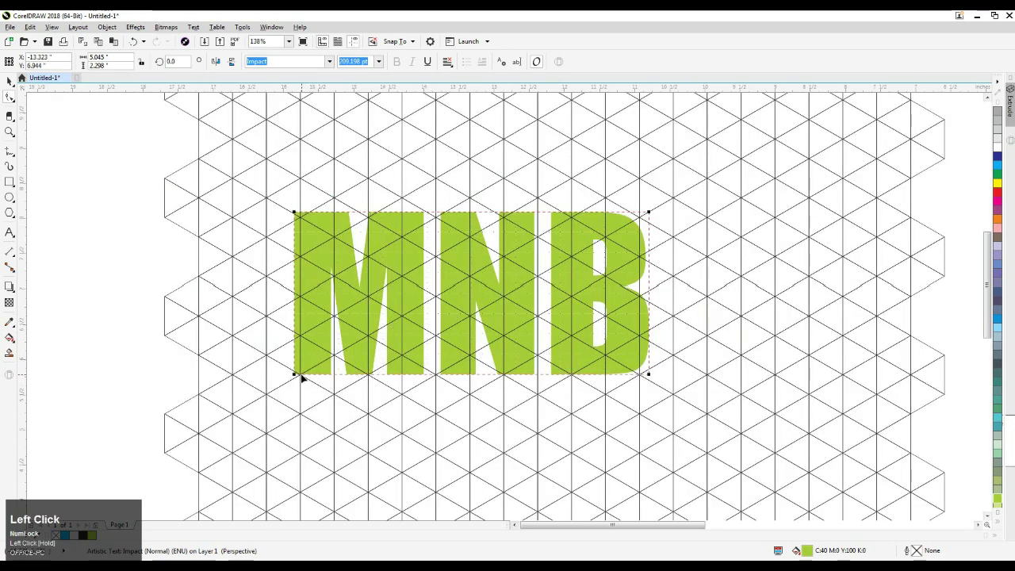
{"action": "scroll", "coordinate": [293, 374], "scroll_direction": "up", "scroll_amount": 10}
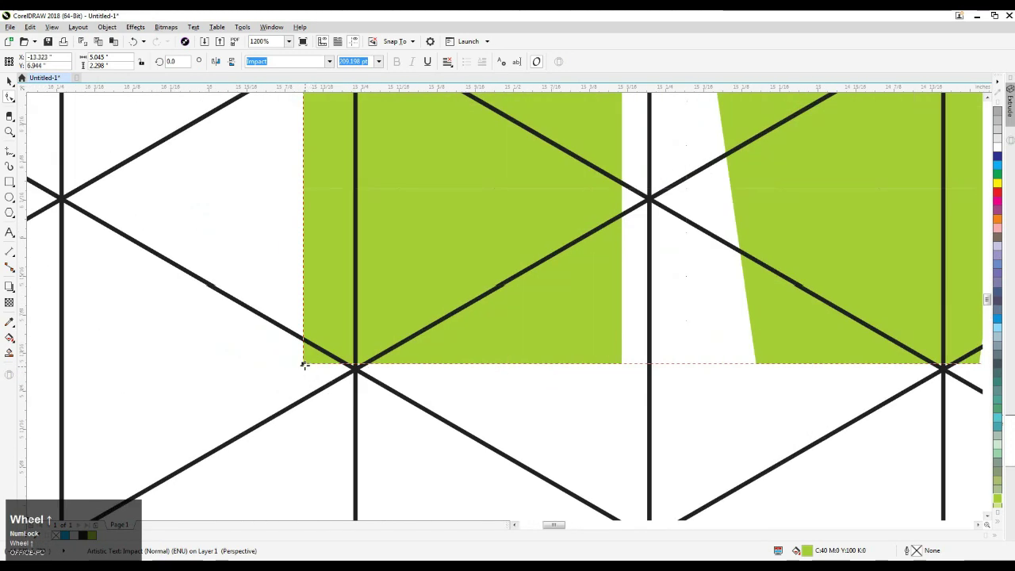
{"action": "left_click_drag", "start_coordinate": [304, 366], "coordinate": [356, 368]}
{"action": "key", "text": "F9"}
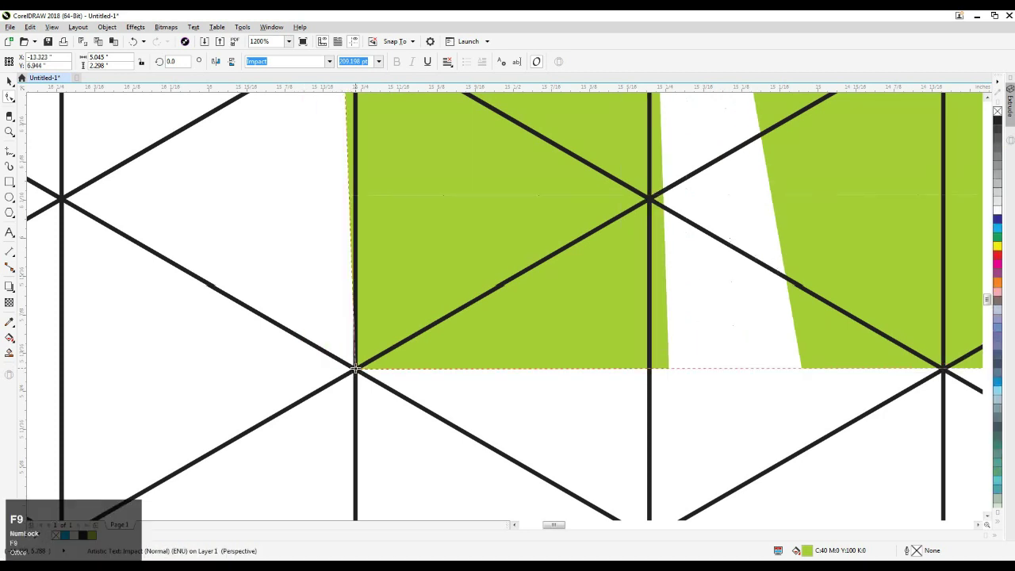
Move the other three perspective corners of the MNB text onto grid intersections so it slants isometrically up to the right.
{"action": "key", "text": "F2"}
{"action": "scroll", "coordinate": [356, 368], "scroll_direction": "down", "scroll_amount": 5}
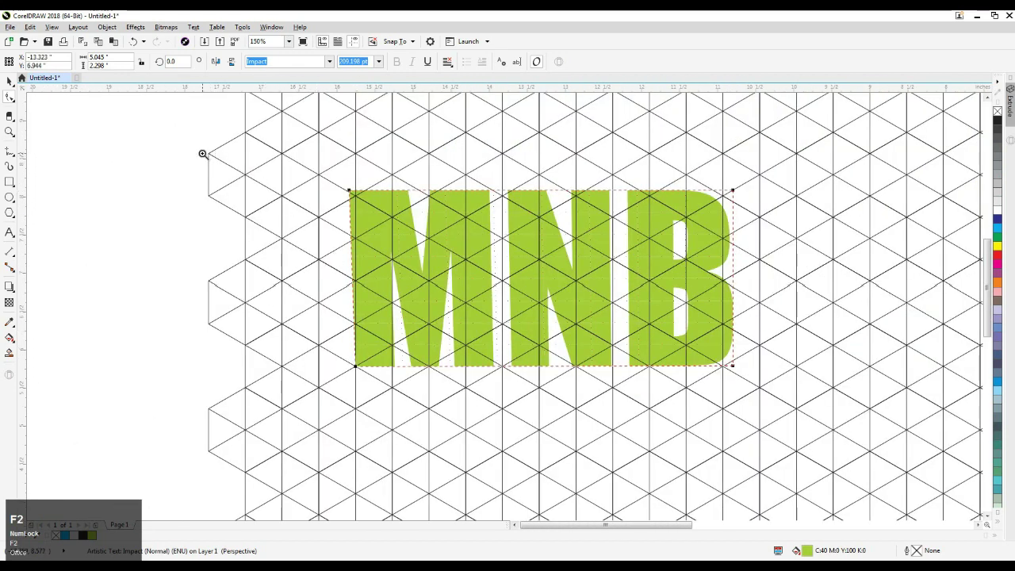
{"action": "left_click", "coordinate": [805, 453]}
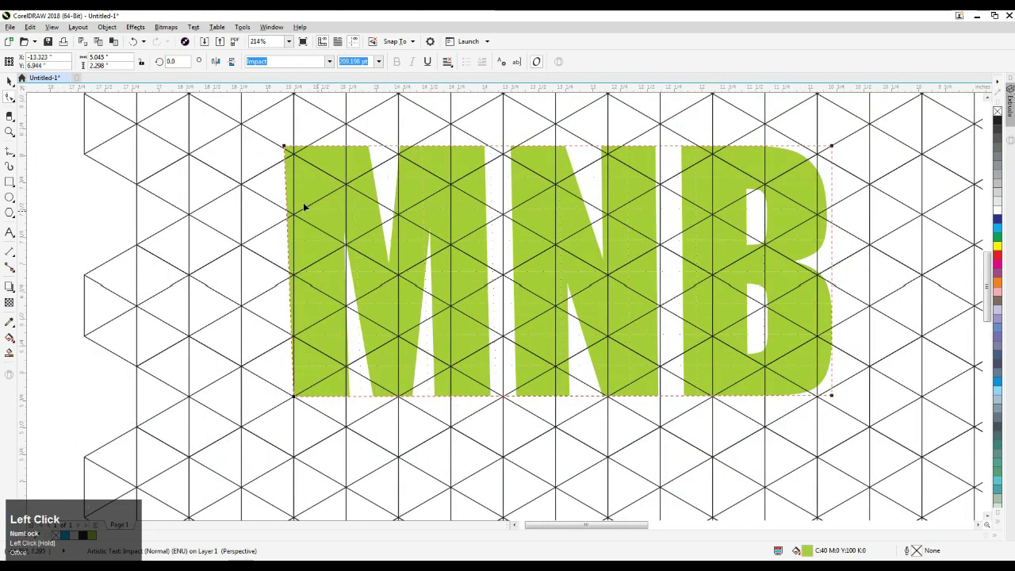
{"action": "left_click_drag", "start_coordinate": [283, 149], "coordinate": [84, 277]}
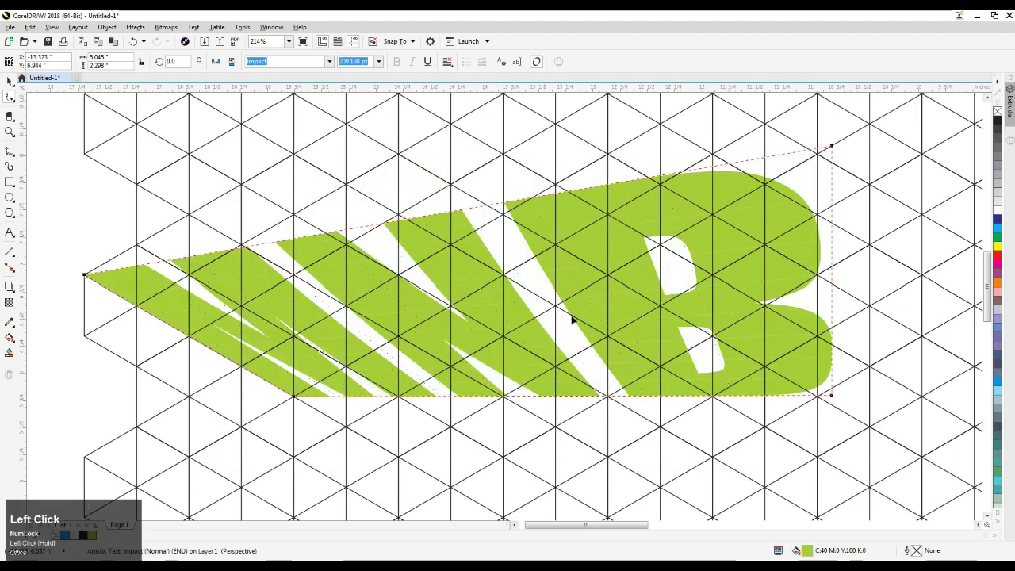
{"action": "scroll", "coordinate": [753, 165], "scroll_direction": "down", "scroll_amount": 3}
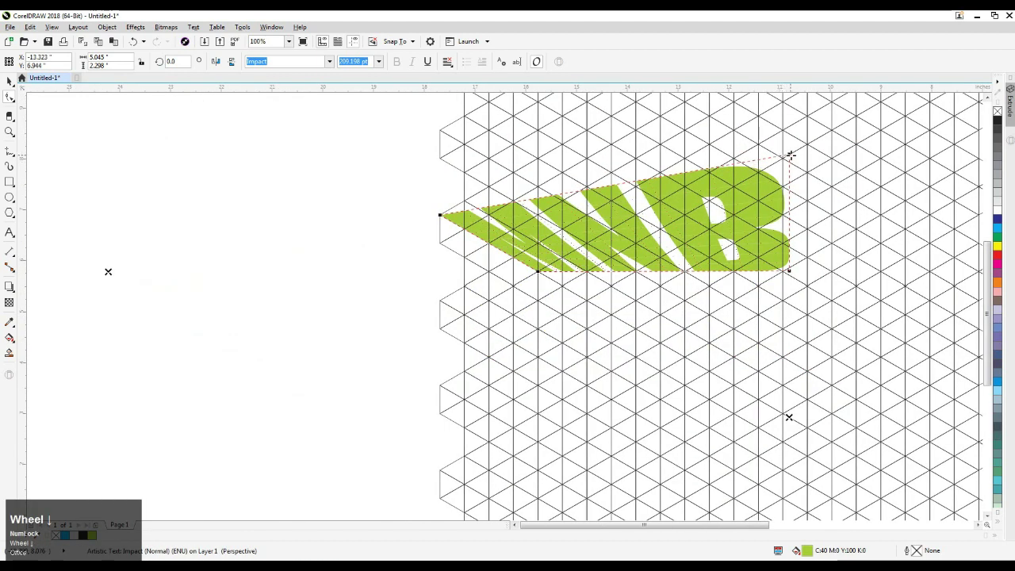
{"action": "left_click_drag", "start_coordinate": [790, 156], "coordinate": [683, 117]}
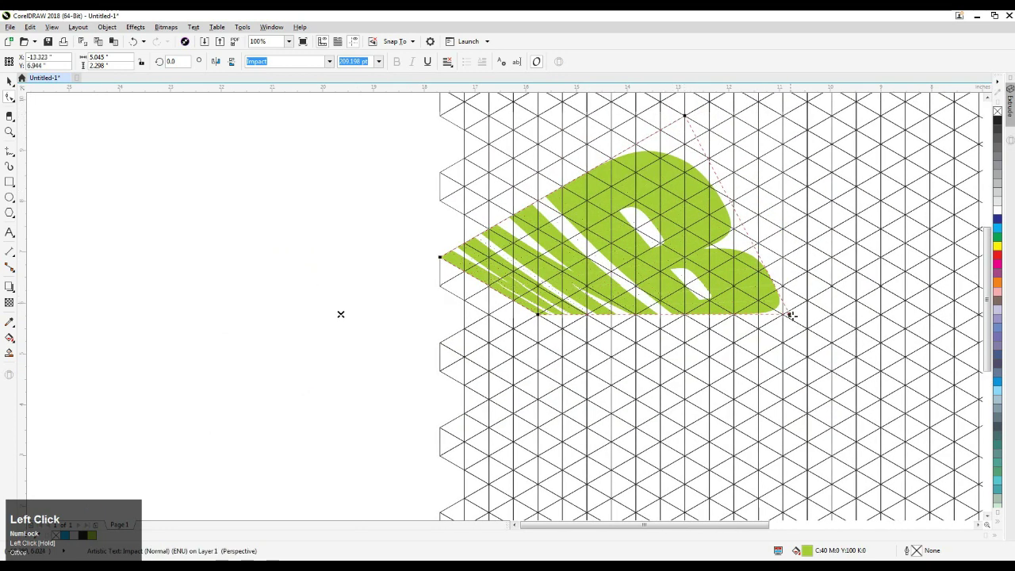
{"action": "left_click_drag", "start_coordinate": [789, 313], "coordinate": [782, 171]}
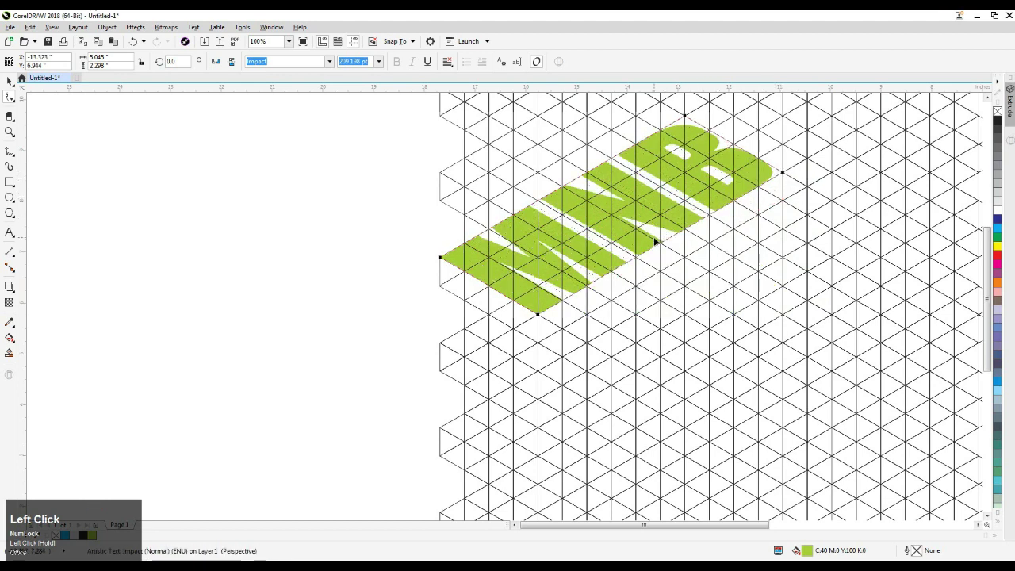
Lengthen the slanted MNB text by moving its two right-end perspective corners one hexagon farther up along the grid lines.
{"action": "key", "text": "F3"}
{"action": "left_click_drag", "start_coordinate": [473, 135], "coordinate": [888, 453]}
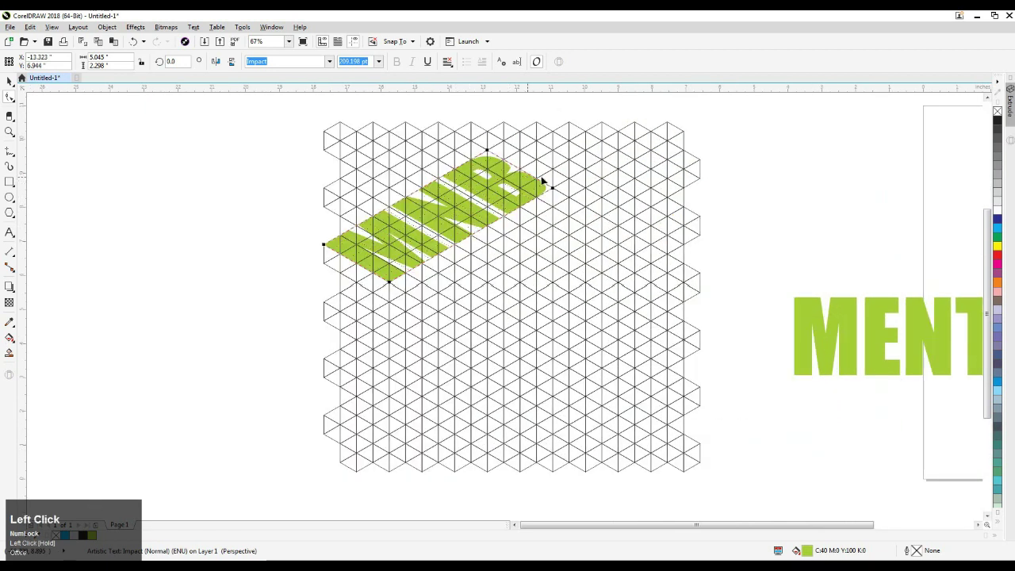
{"action": "left_click_drag", "start_coordinate": [554, 187], "coordinate": [584, 168]}
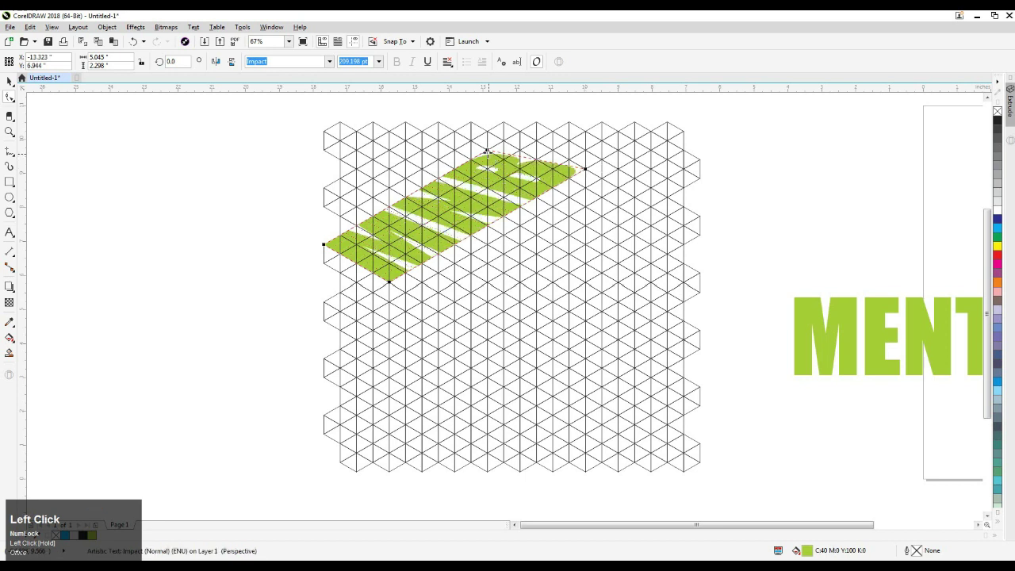
{"action": "left_click_drag", "start_coordinate": [519, 131], "coordinate": [520, 131]}
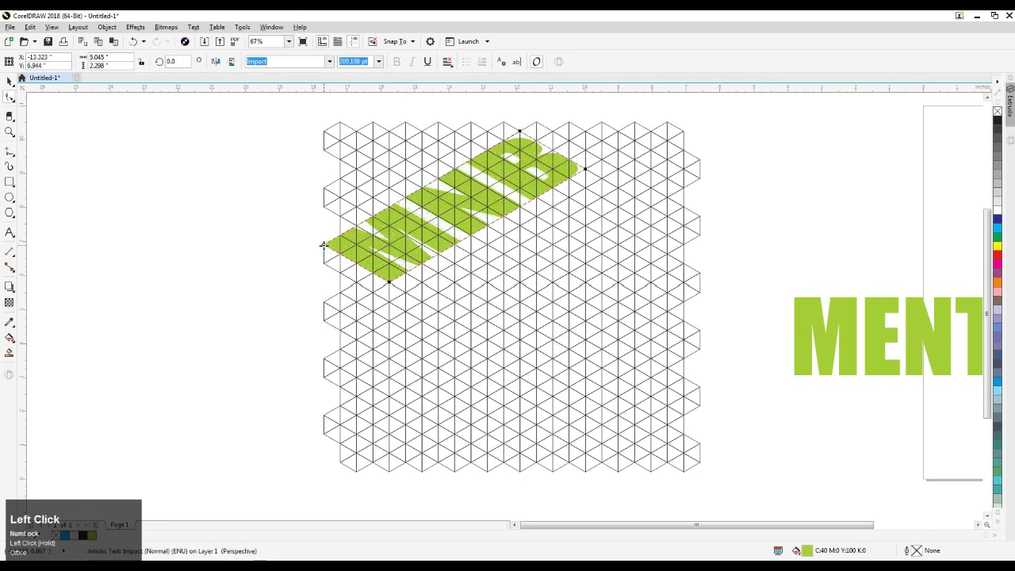
Shorten the slanted MNB text by moving its two left-end perspective corners one grid intersection up along the grid lines.
{"action": "left_click_drag", "start_coordinate": [324, 245], "coordinate": [340, 235]}
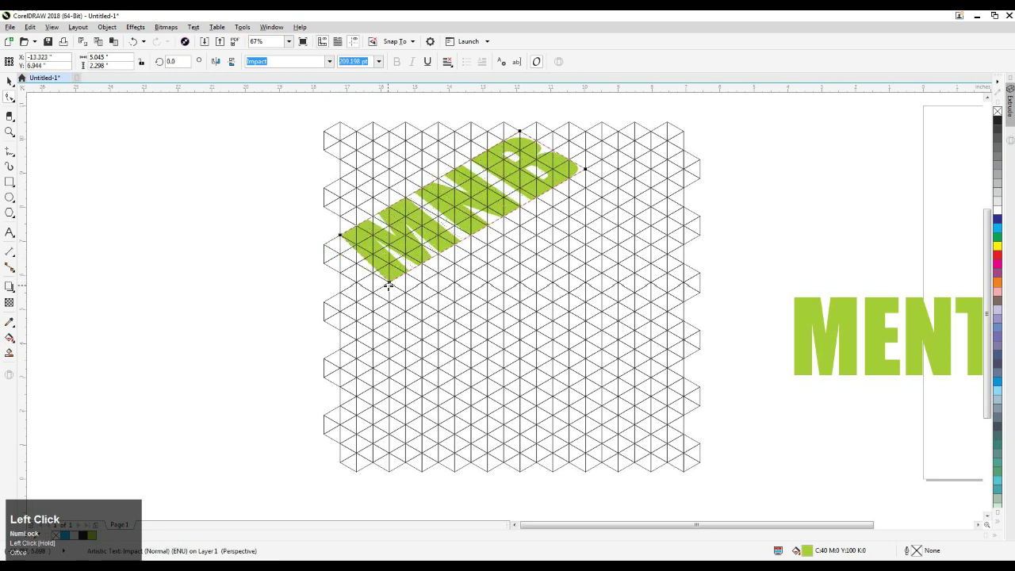
{"action": "left_click_drag", "start_coordinate": [388, 284], "coordinate": [405, 271]}
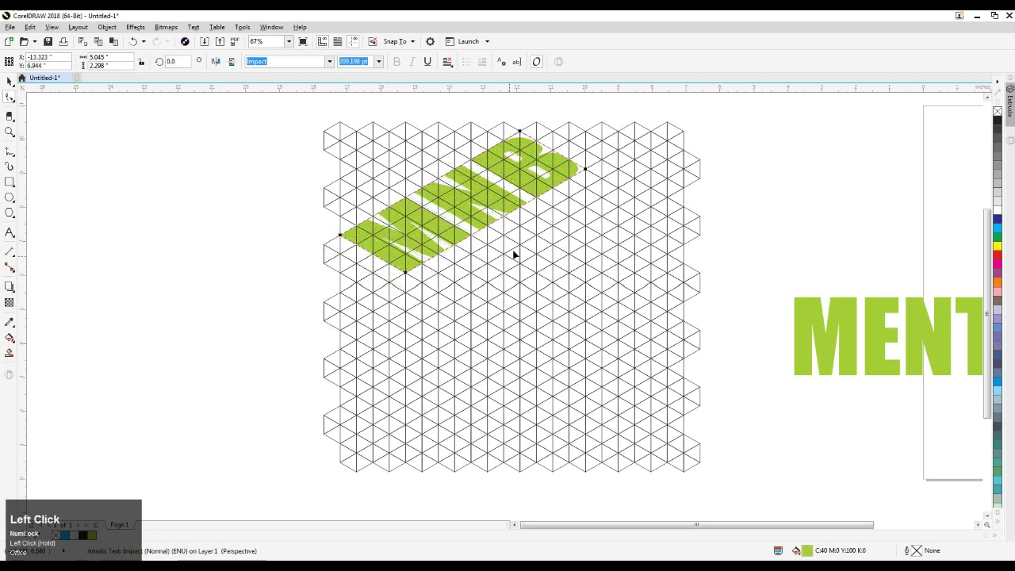
{"action": "key", "text": "F2"}
{"action": "left_click", "coordinate": [833, 451]}
{"action": "left_click", "coordinate": [9, 81]}
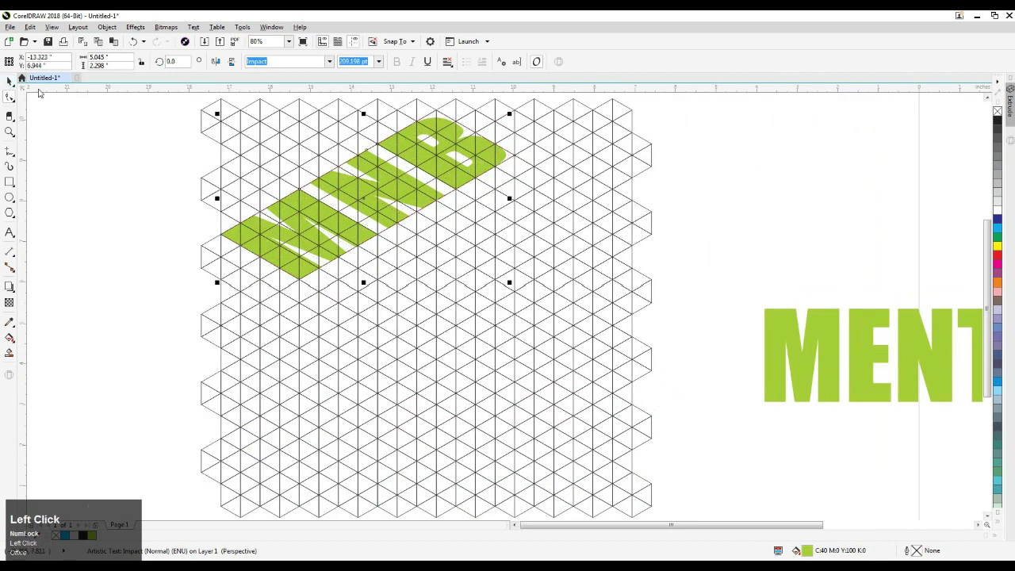
Move the MENTOR text onto the hexagon grid below MNB and add a perspective effect to it.
{"action": "left_click_drag", "start_coordinate": [811, 361], "coordinate": [313, 347]}
{"action": "left_click", "coordinate": [135, 28]}
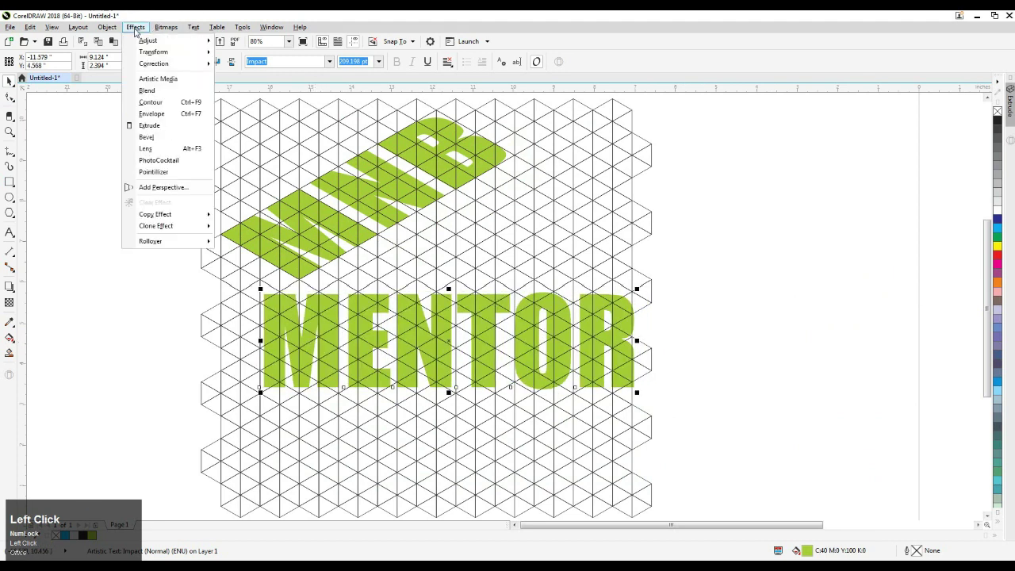
{"action": "left_click", "coordinate": [164, 187]}
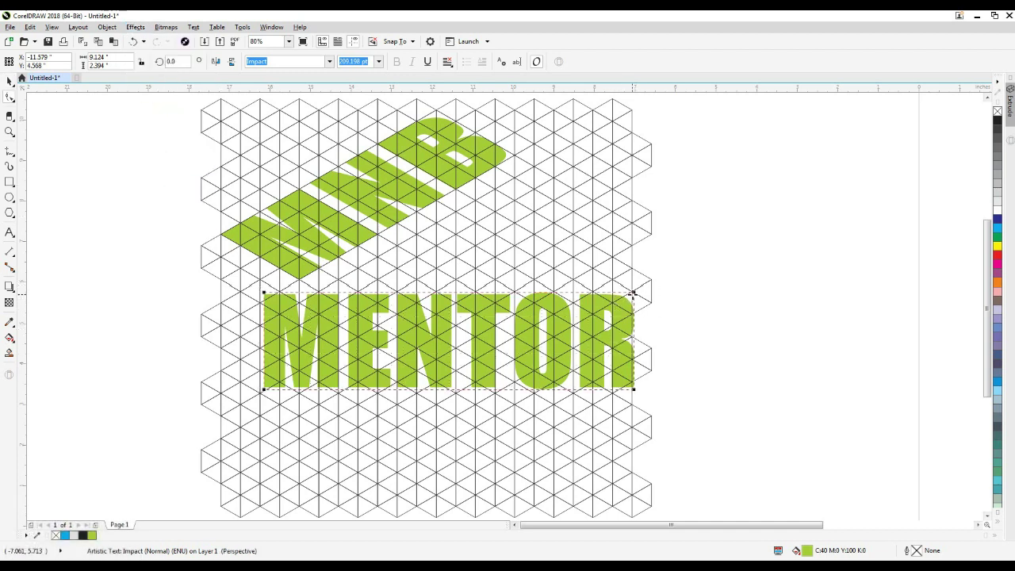
Move the four perspective corners of the MENTOR text onto grid intersections so it slants up to the right below MNB.
{"action": "left_click_drag", "start_coordinate": [632, 293], "coordinate": [553, 132]}
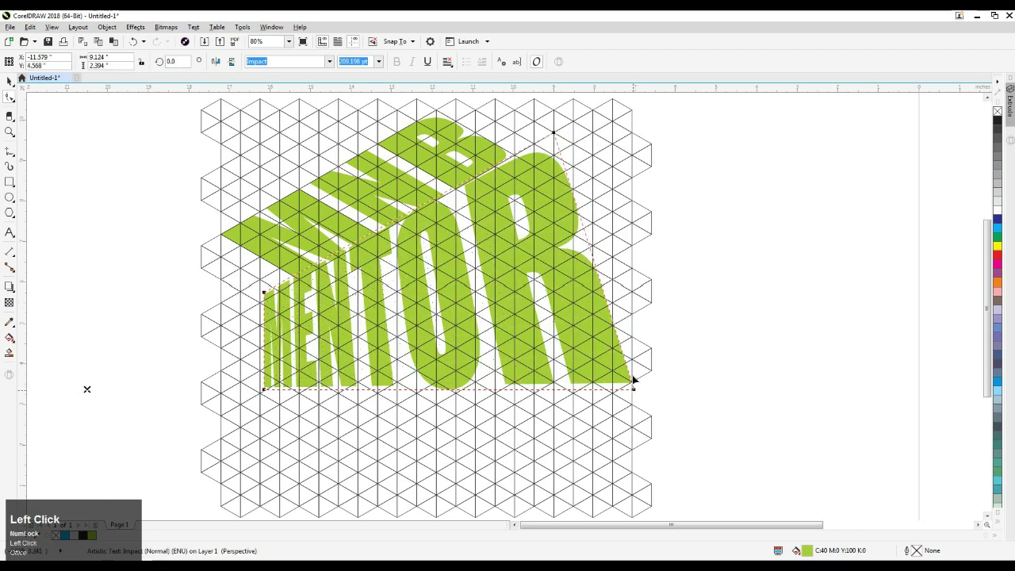
{"action": "left_click_drag", "start_coordinate": [634, 381], "coordinate": [632, 200]}
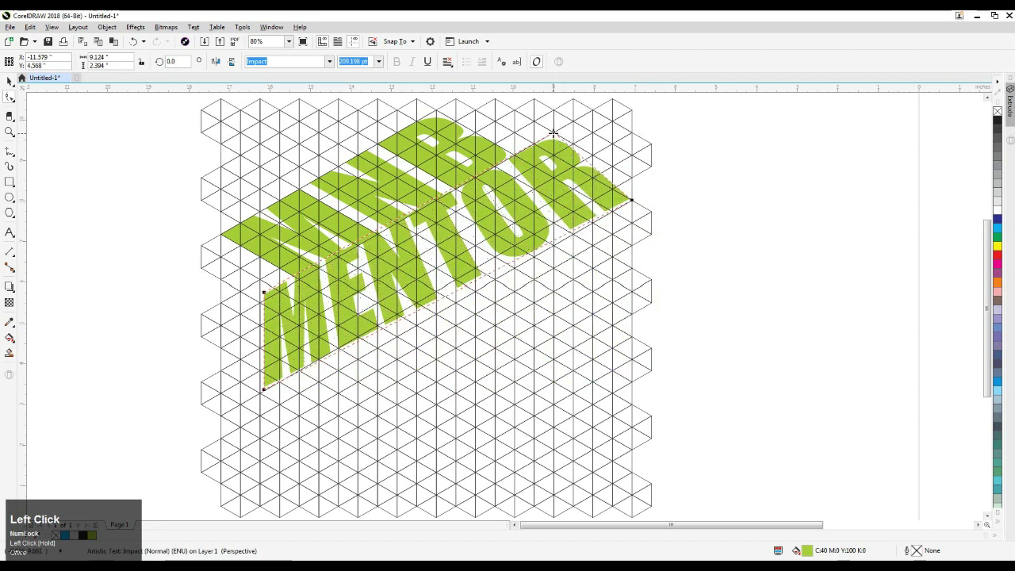
{"action": "left_click_drag", "start_coordinate": [553, 135], "coordinate": [553, 155]}
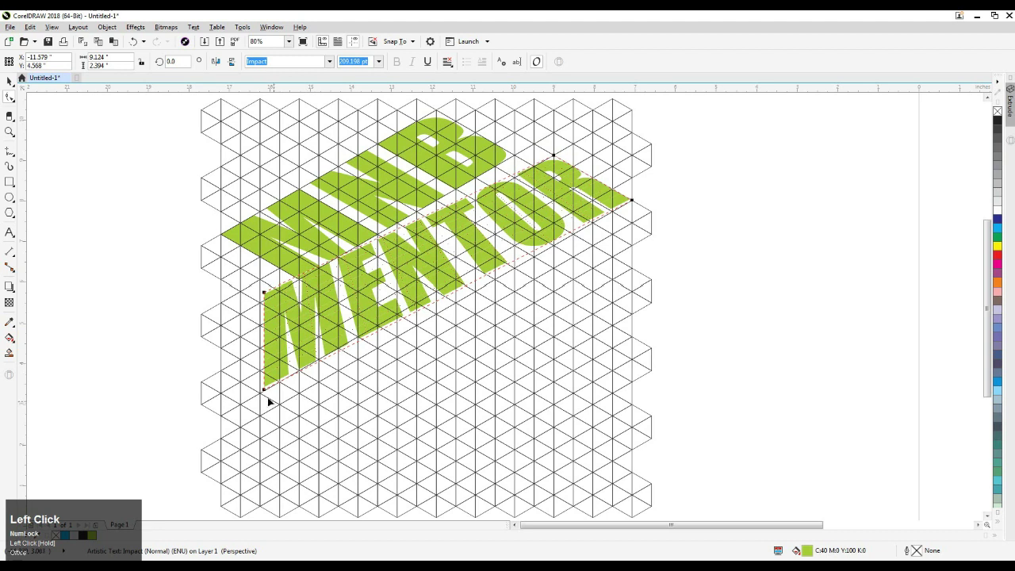
{"action": "left_click_drag", "start_coordinate": [262, 390], "coordinate": [339, 371]}
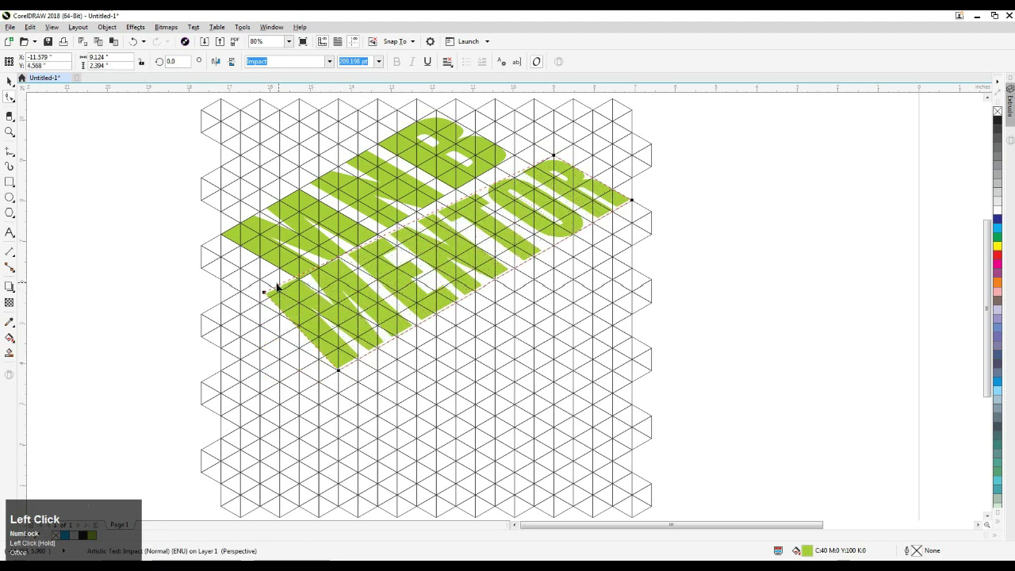
{"action": "left_click_drag", "start_coordinate": [269, 293], "coordinate": [279, 316]}
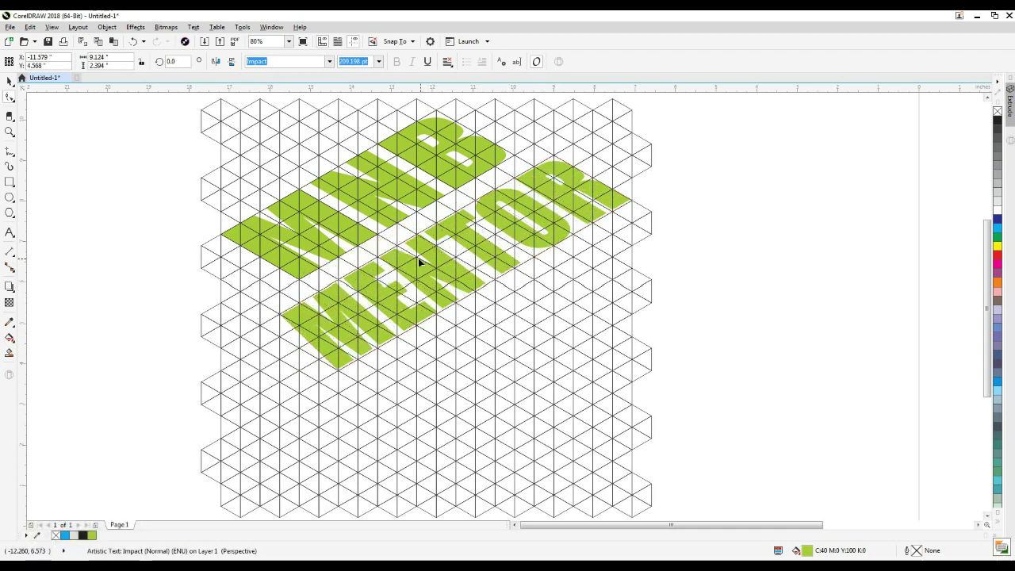
Move MENTOR's upper-left perspective corner one grid intersection down-left so the text's left end follows the grid line.
{"action": "key", "text": "F2"}
{"action": "left_click_drag", "start_coordinate": [165, 136], "coordinate": [718, 369]}
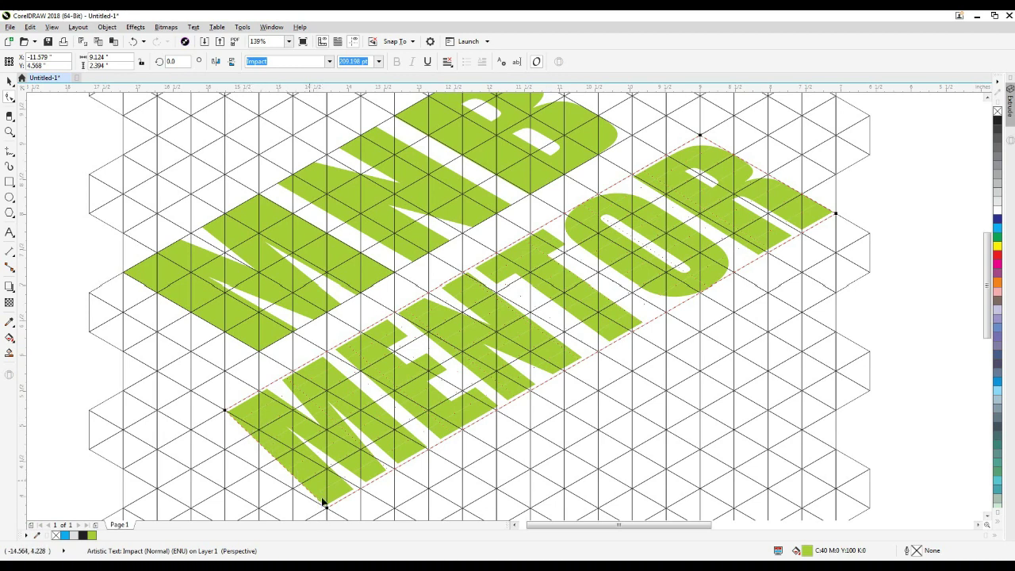
{"action": "scroll", "coordinate": [324, 508], "scroll_direction": "up", "scroll_amount": 5}
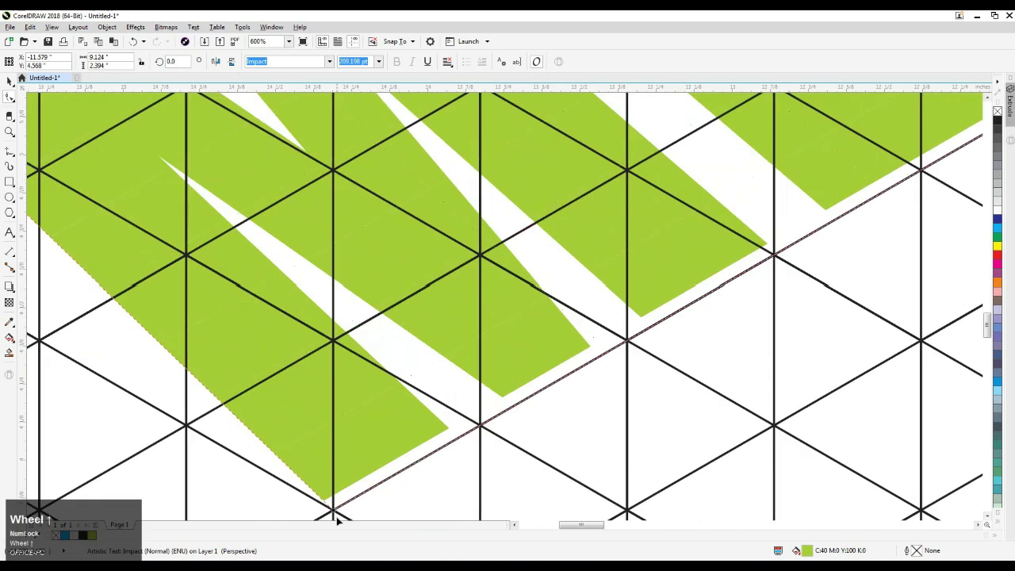
{"action": "scroll", "coordinate": [329, 499], "scroll_direction": "down", "scroll_amount": 4}
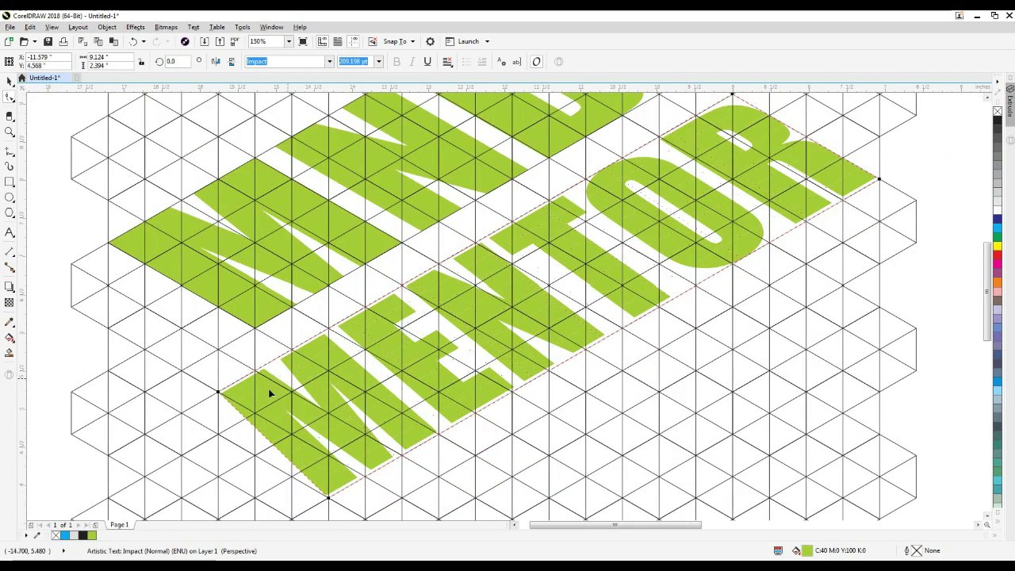
{"action": "left_click_drag", "start_coordinate": [218, 392], "coordinate": [181, 413]}
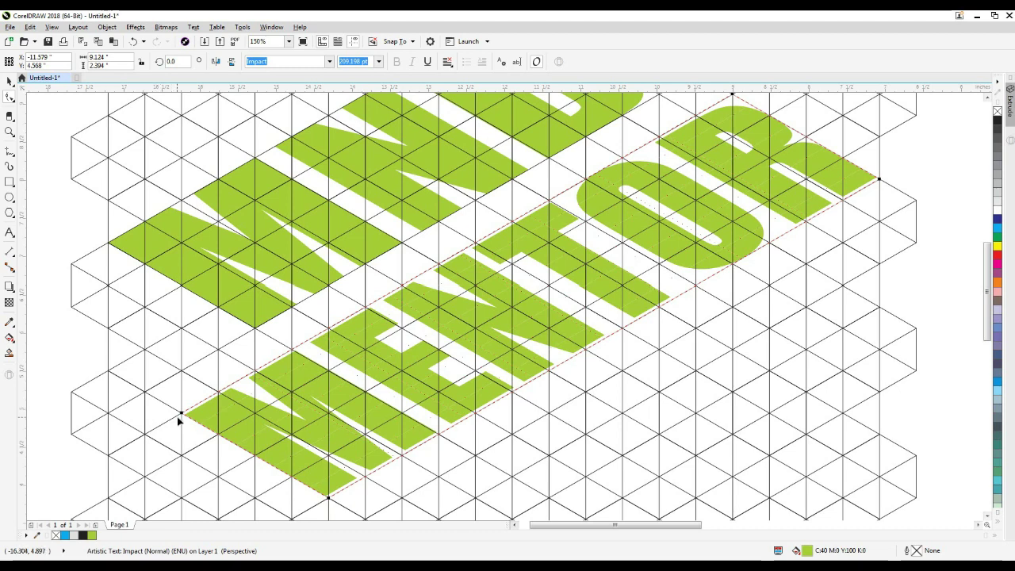
Delete the hexagon grid, keeping only the slanted MNB and MENTOR texts.
{"action": "scroll", "coordinate": [187, 421], "scroll_direction": "down", "scroll_amount": 2}
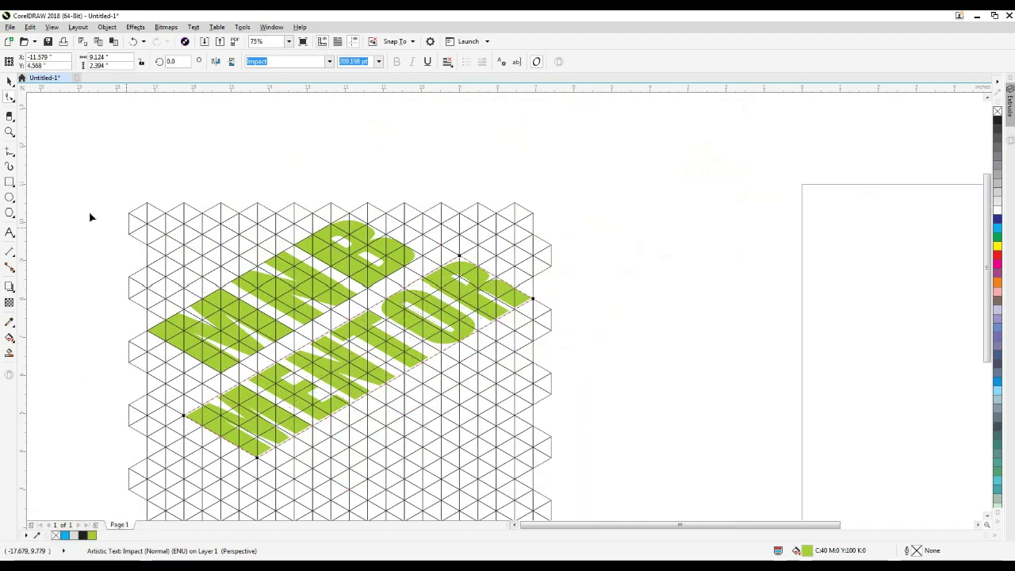
{"action": "left_click", "coordinate": [9, 80]}
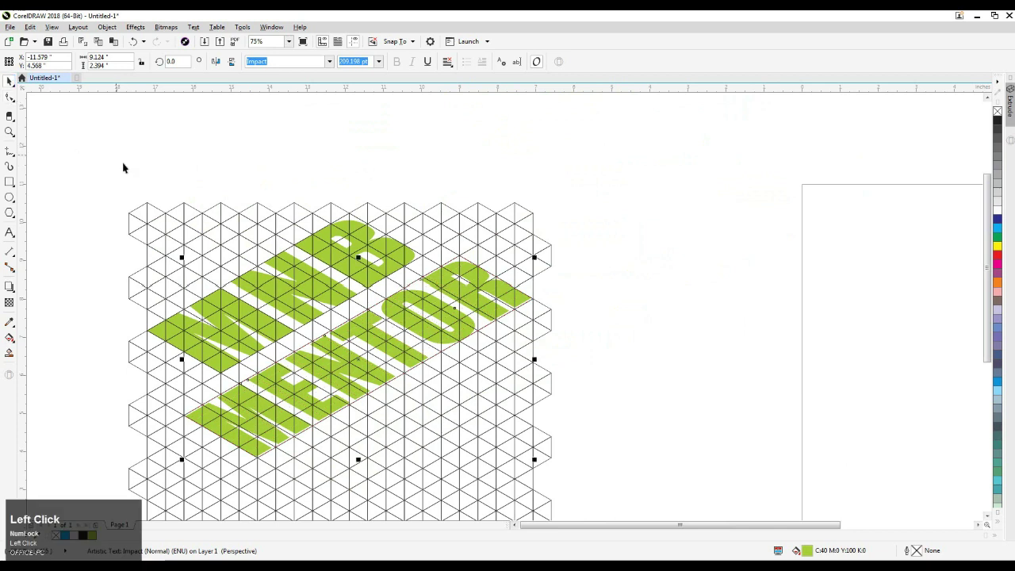
{"action": "left_click", "coordinate": [164, 228]}
{"action": "key", "text": "Delete"}
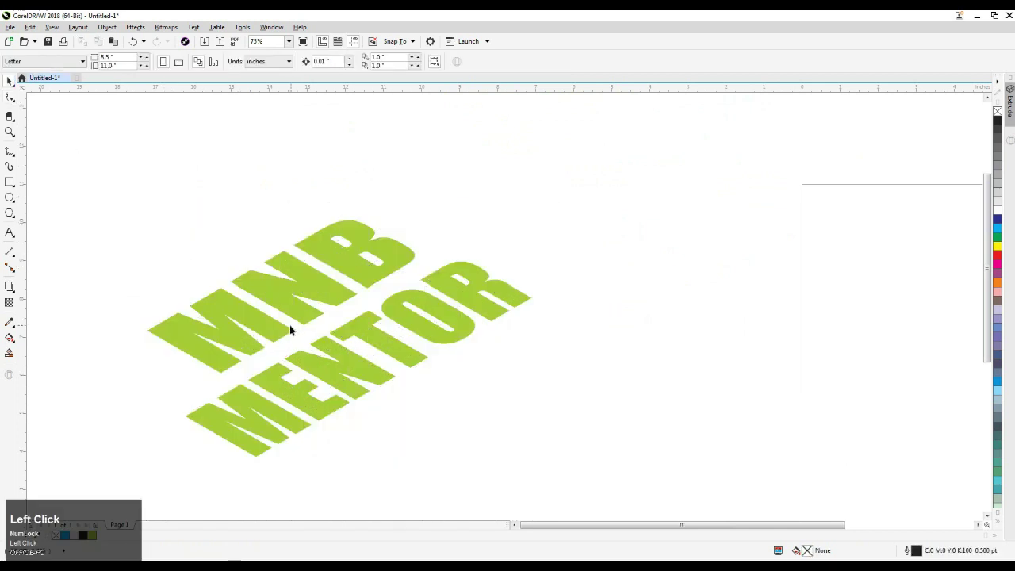
Place a copy of the slanted MNB text about 0.6 inches straight below the original.
{"action": "key", "text": "F3"}
{"action": "key", "text": "F2"}
{"action": "left_click_drag", "start_coordinate": [165, 242], "coordinate": [478, 423]}
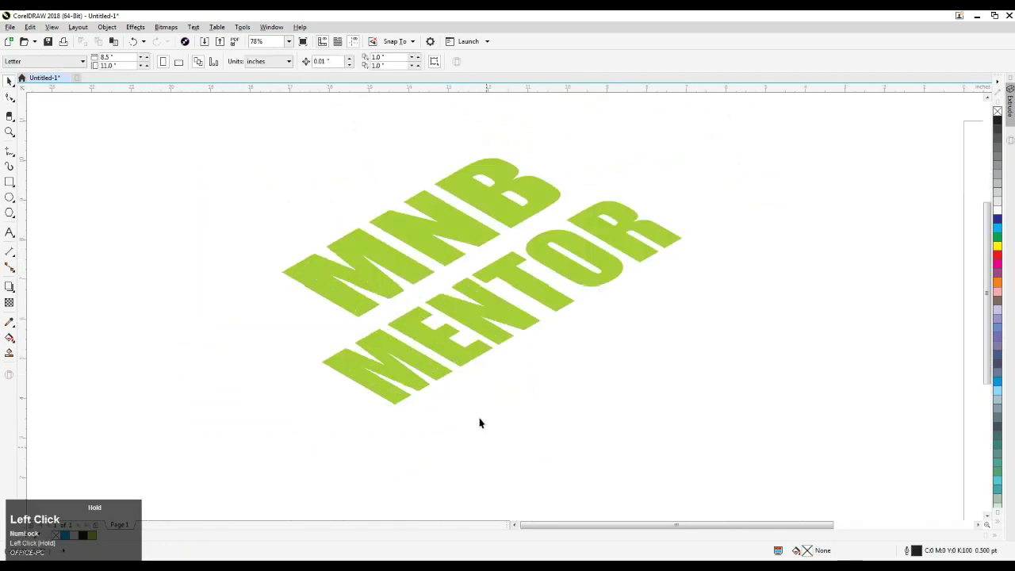
{"action": "left_click", "coordinate": [363, 377]}
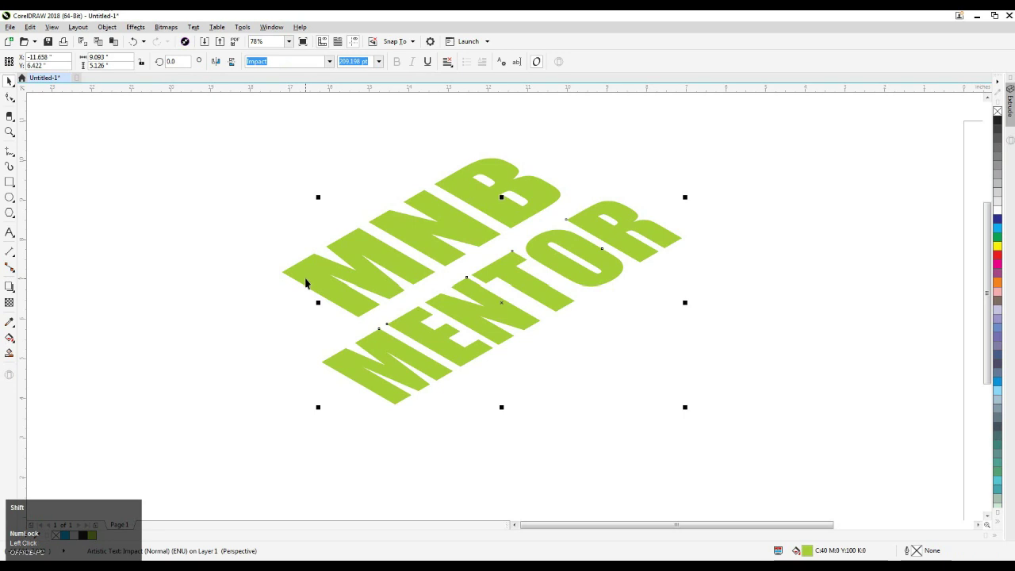
{"action": "left_click", "coordinate": [512, 442]}
{"action": "left_click", "coordinate": [321, 288]}
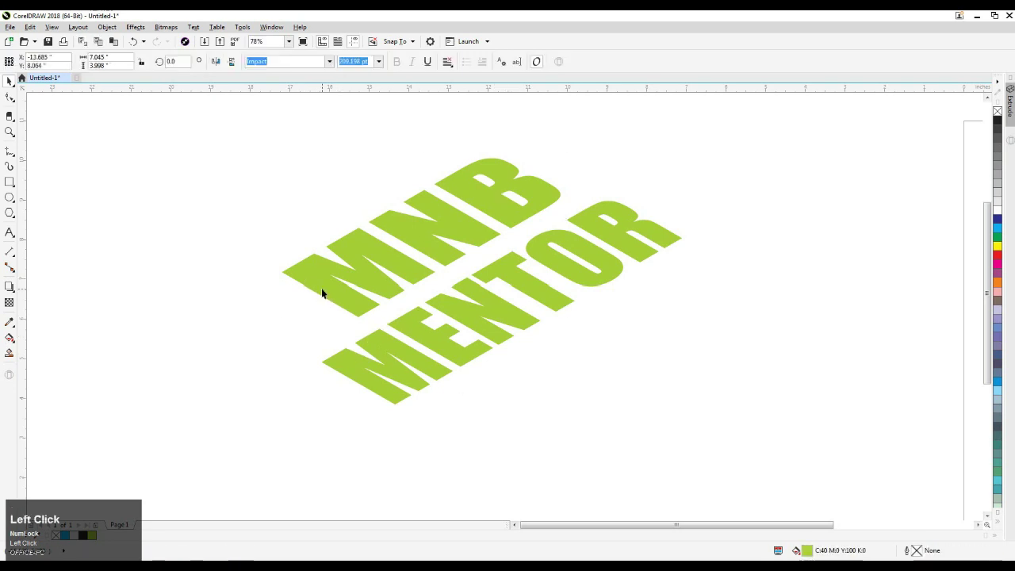
{"action": "key", "text": "z"}
{"action": "left_click_drag", "start_coordinate": [225, 165], "coordinate": [573, 422]}
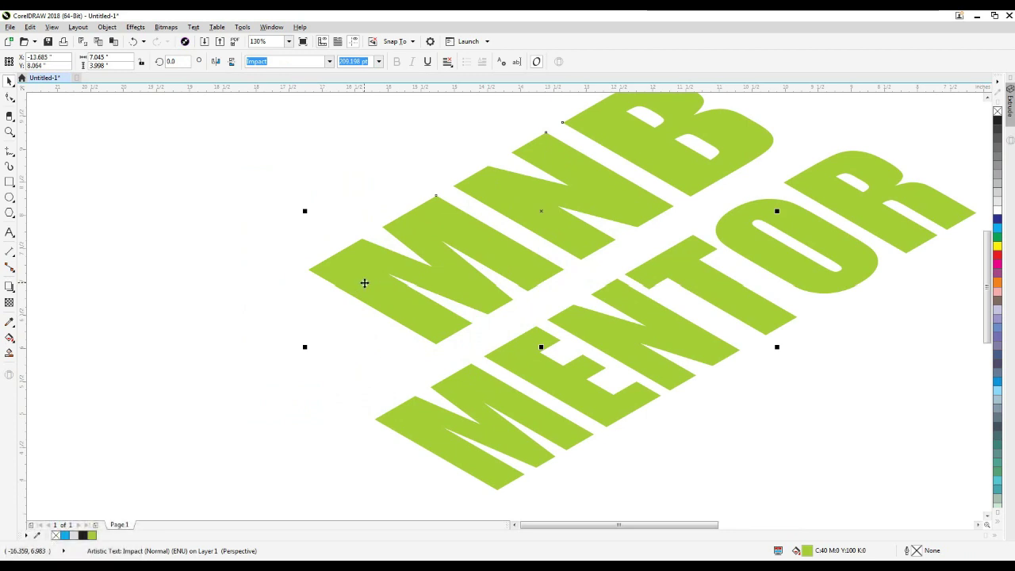
{"action": "left_click_drag", "start_coordinate": [364, 283], "coordinate": [367, 328]}
{"action": "right_click", "coordinate": [367, 328], "text": "ctrl"}
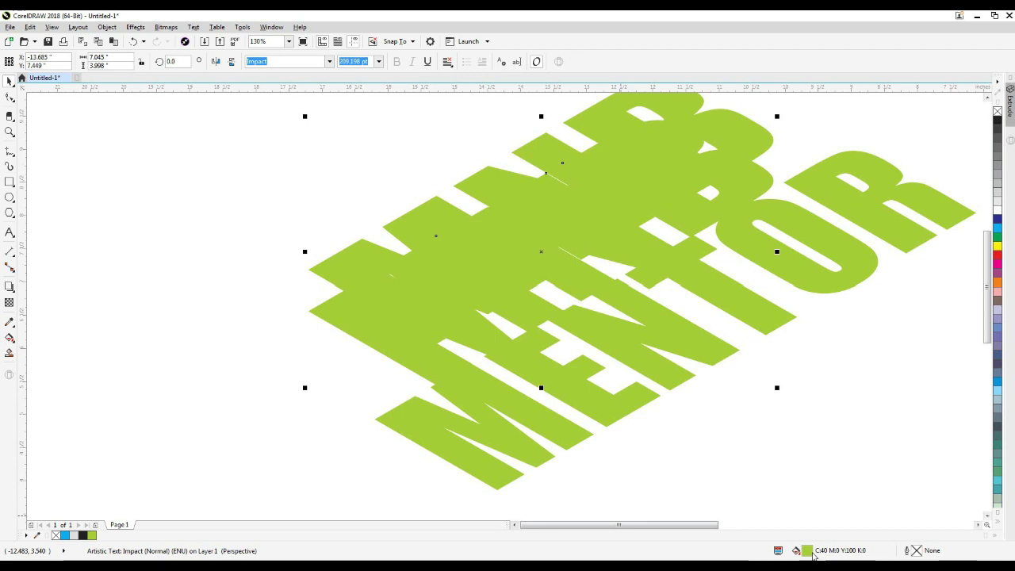
Change the fill of the MNB copy to a darker green, C55 M18 Y100 K2.
{"action": "left_click", "coordinate": [807, 551]}
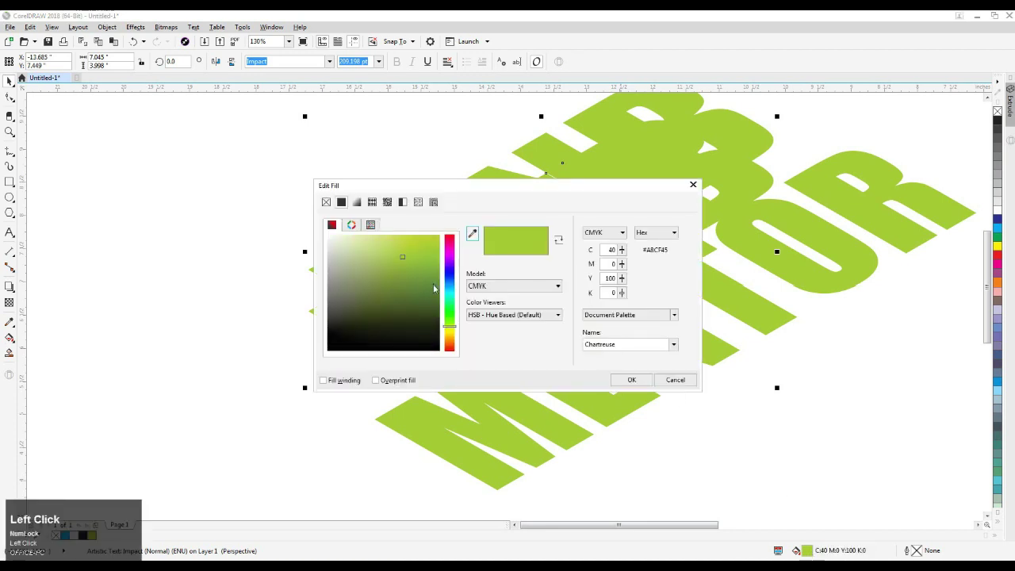
{"action": "left_click_drag", "start_coordinate": [400, 257], "coordinate": [402, 275]}
{"action": "left_click", "coordinate": [642, 382]}
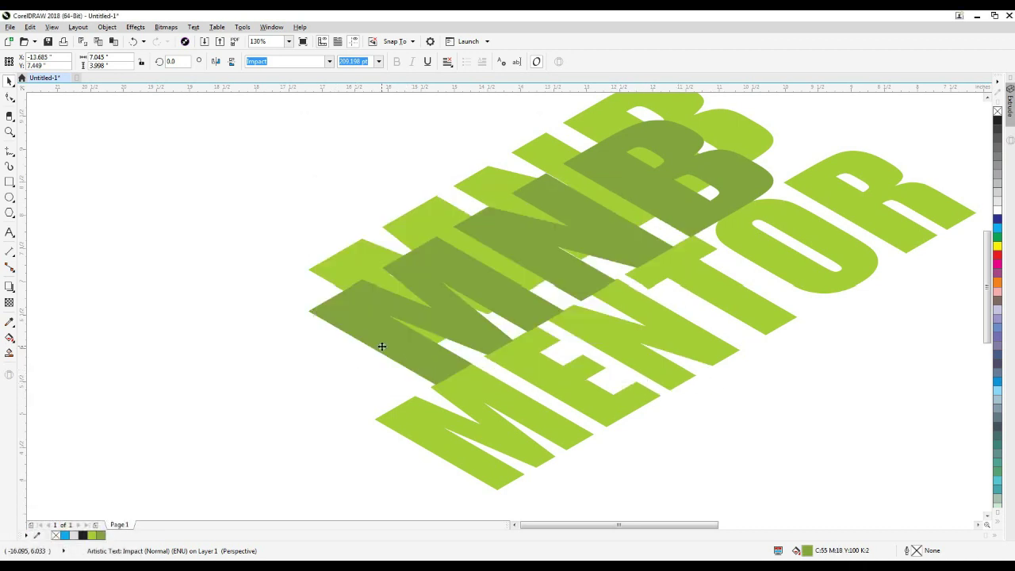
Send the dark green MNB copy behind the light green texts.
{"action": "left_click", "coordinate": [353, 370]}
{"action": "left_click", "coordinate": [372, 342]}
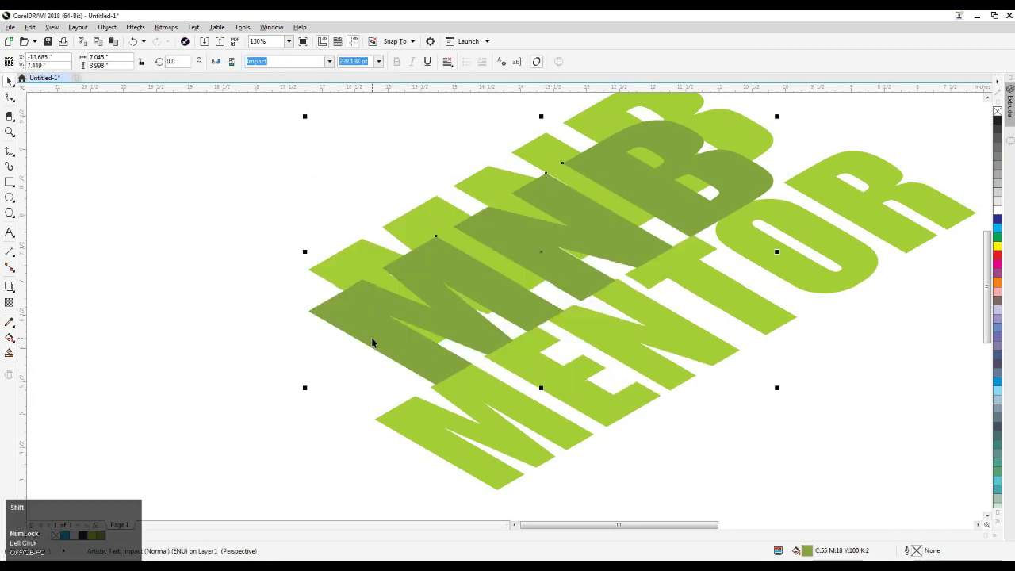
{"action": "key", "text": "shift+Page_Down"}
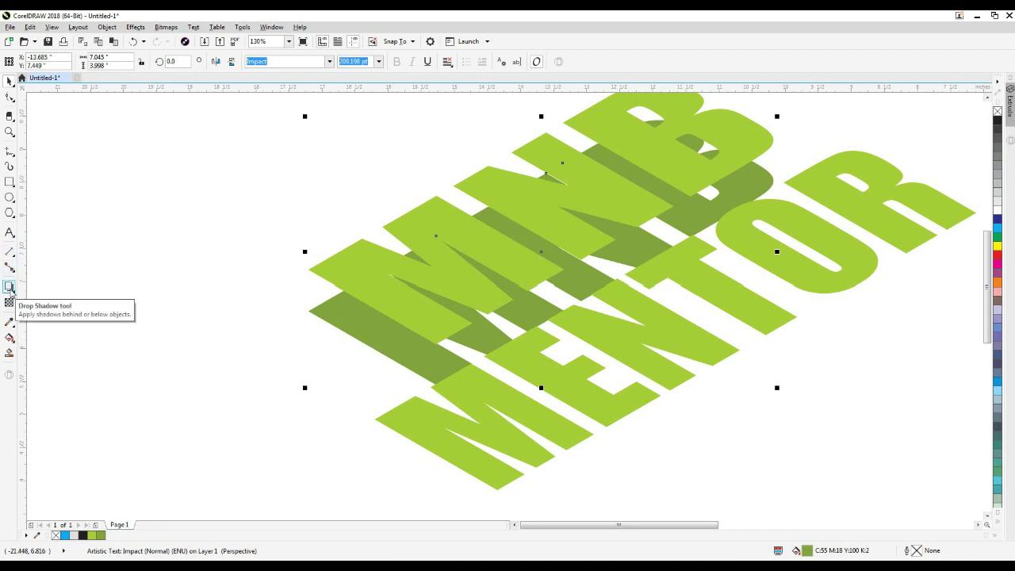
Blend the dark green MNB copy into the light green MNB text to form a solid block with shaded sides.
{"action": "left_click", "coordinate": [11, 289]}
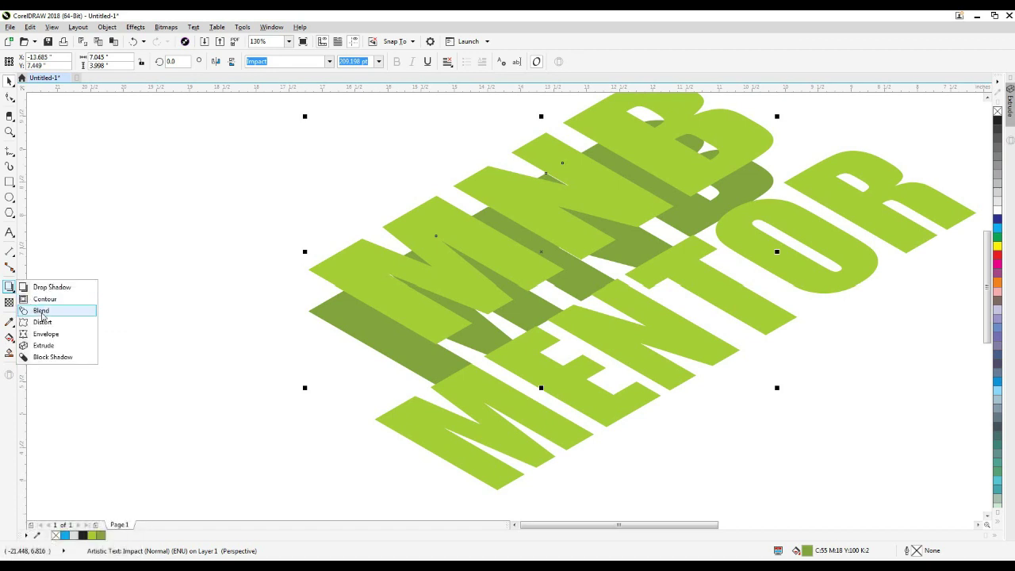
{"action": "left_click", "coordinate": [41, 310]}
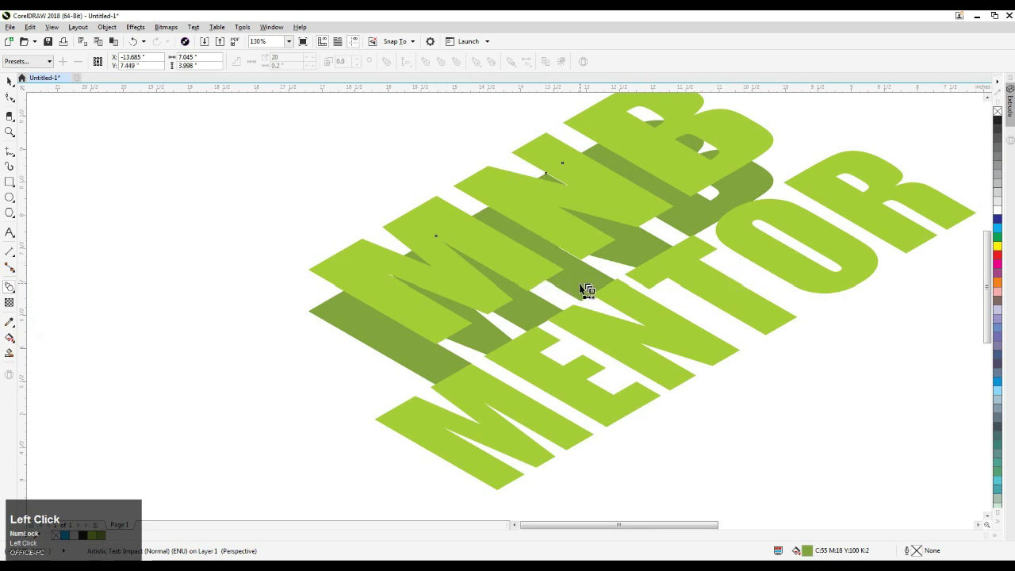
{"action": "left_click_drag", "start_coordinate": [581, 280], "coordinate": [575, 264]}
{"action": "left_click_drag", "start_coordinate": [559, 222], "coordinate": [557, 220]}
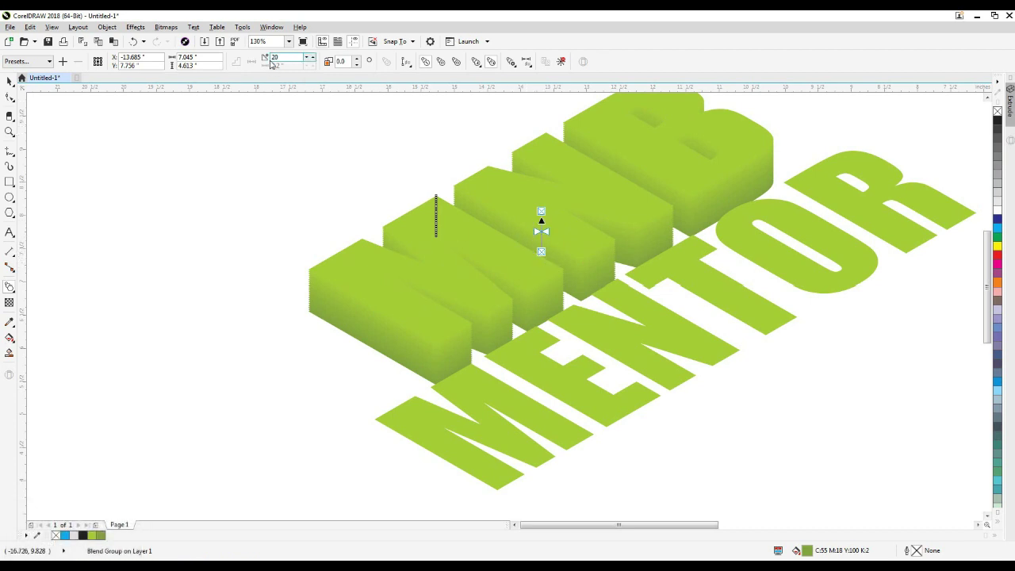
Try 100 steps in the MNB blend, checking the block's side edges up close, and undo the change.
{"action": "left_click", "coordinate": [284, 58]}
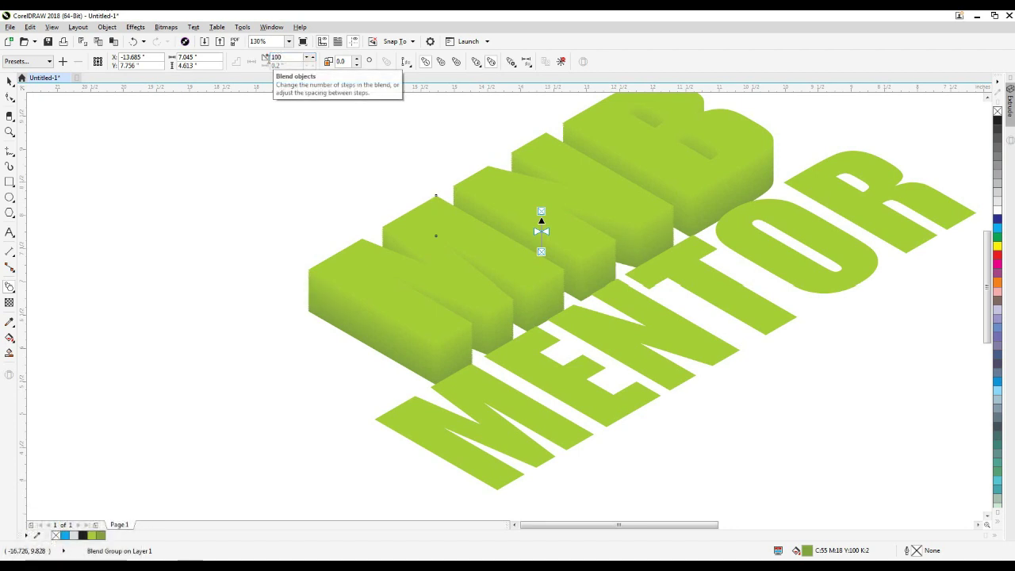
{"action": "scroll", "coordinate": [432, 360], "scroll_direction": "up", "scroll_amount": 3}
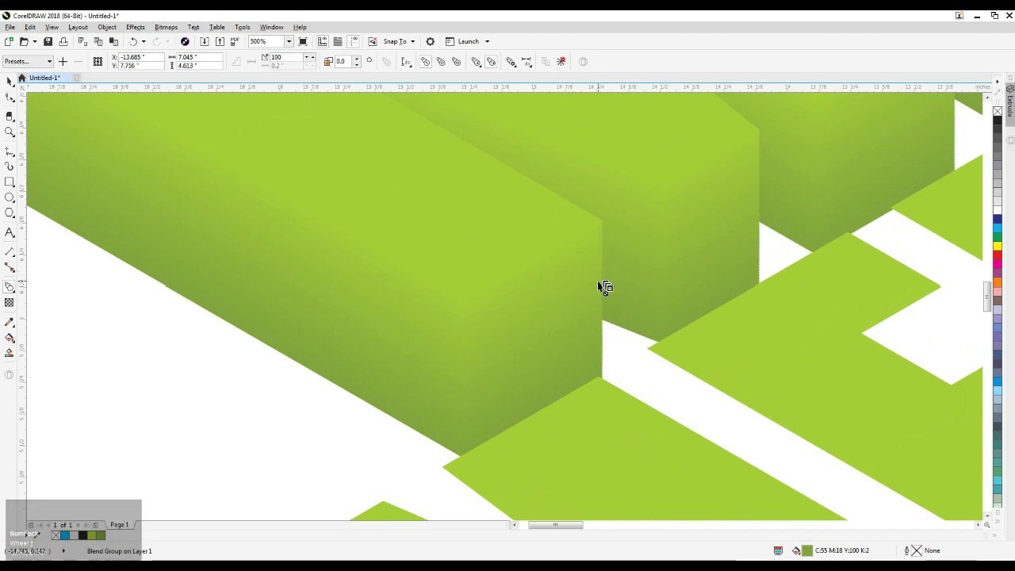
{"action": "key", "text": "ctrl+z"}
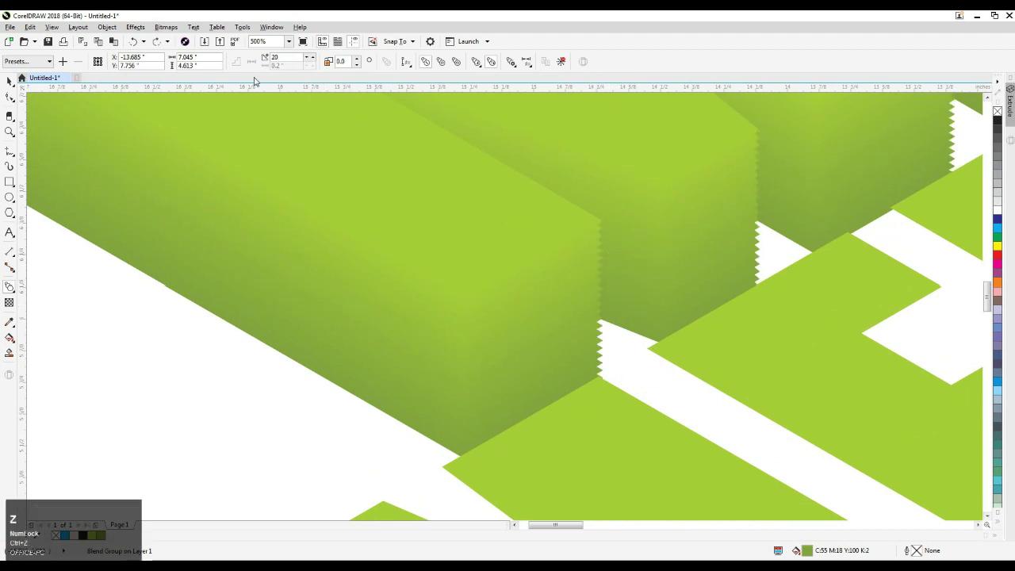
Set the number of steps in the MNB blend to 100.
{"action": "left_click", "coordinate": [277, 60]}
{"action": "type", "text": "10"}
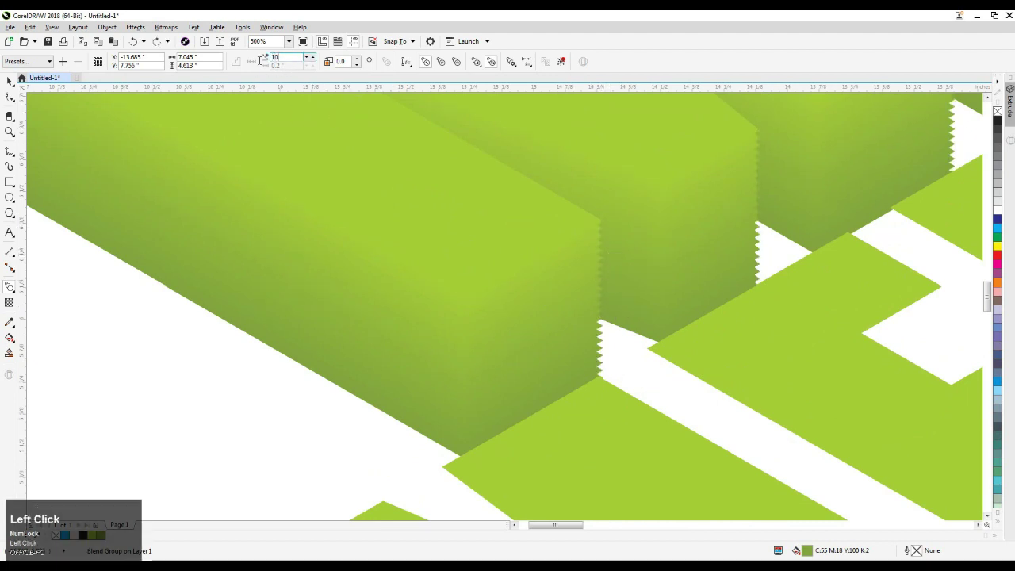
{"action": "type", "text": "0"}
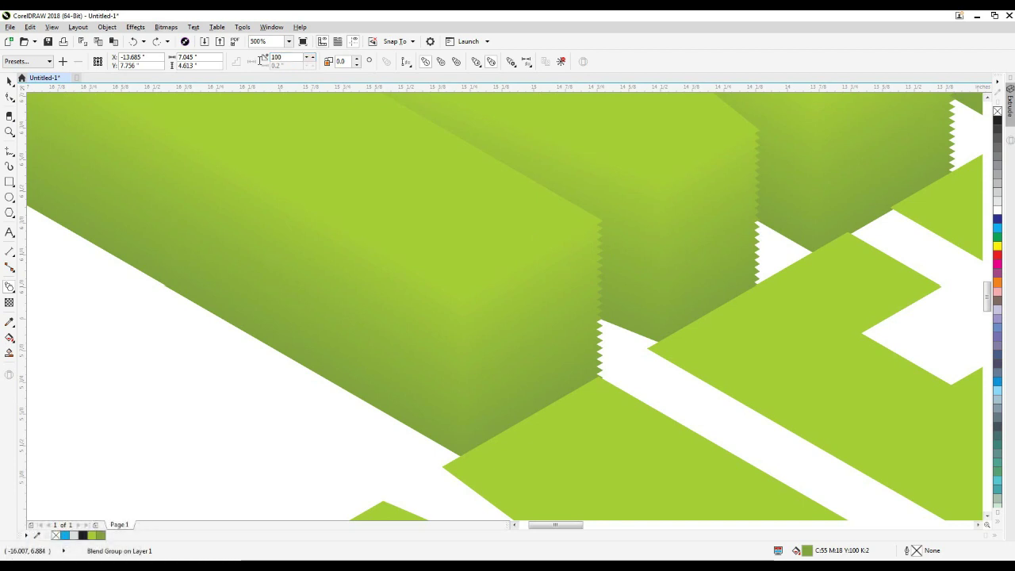
{"action": "key", "text": "Return"}
{"action": "scroll", "coordinate": [544, 314], "scroll_direction": "down", "scroll_amount": 5}
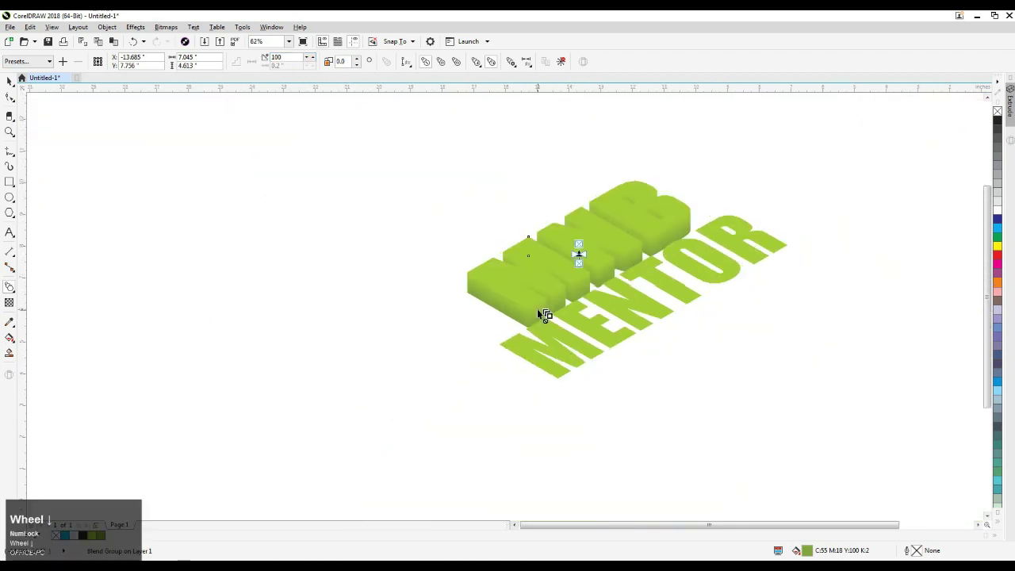
Move the light green MENTOR text down and slightly to the right, clear of the MNB block.
{"action": "key", "text": "F2"}
{"action": "left_click_drag", "start_coordinate": [441, 180], "coordinate": [807, 415]}
{"action": "left_click", "coordinate": [9, 83]}
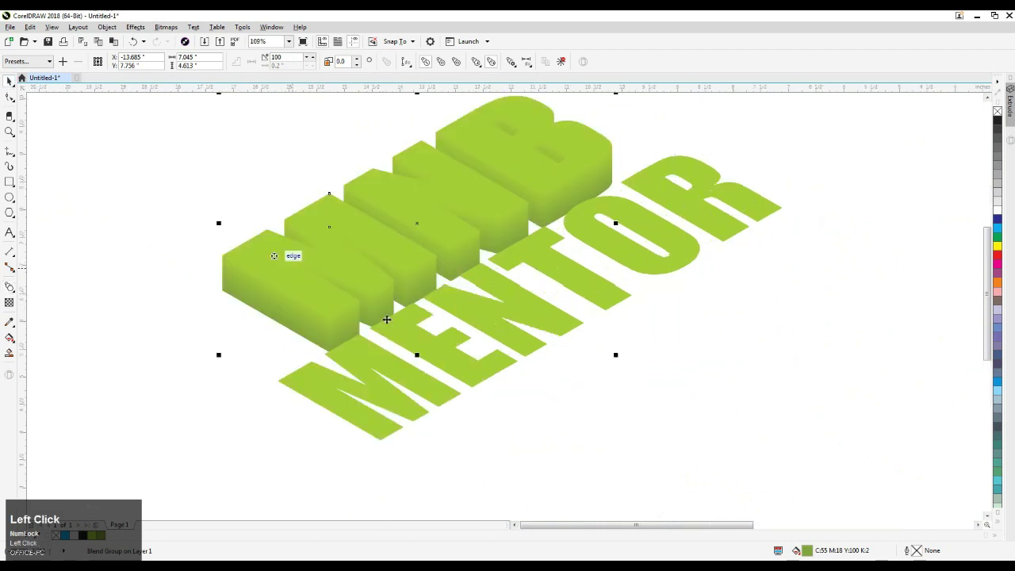
{"action": "left_click", "coordinate": [479, 395]}
{"action": "left_click_drag", "start_coordinate": [468, 380], "coordinate": [480, 401]}
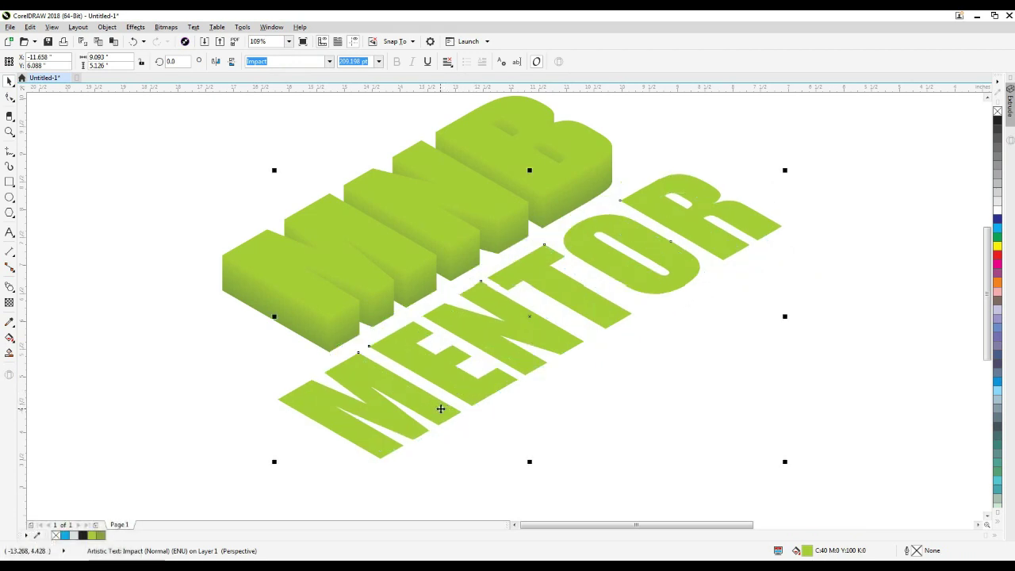
{"action": "left_click_drag", "start_coordinate": [440, 407], "coordinate": [445, 408]}
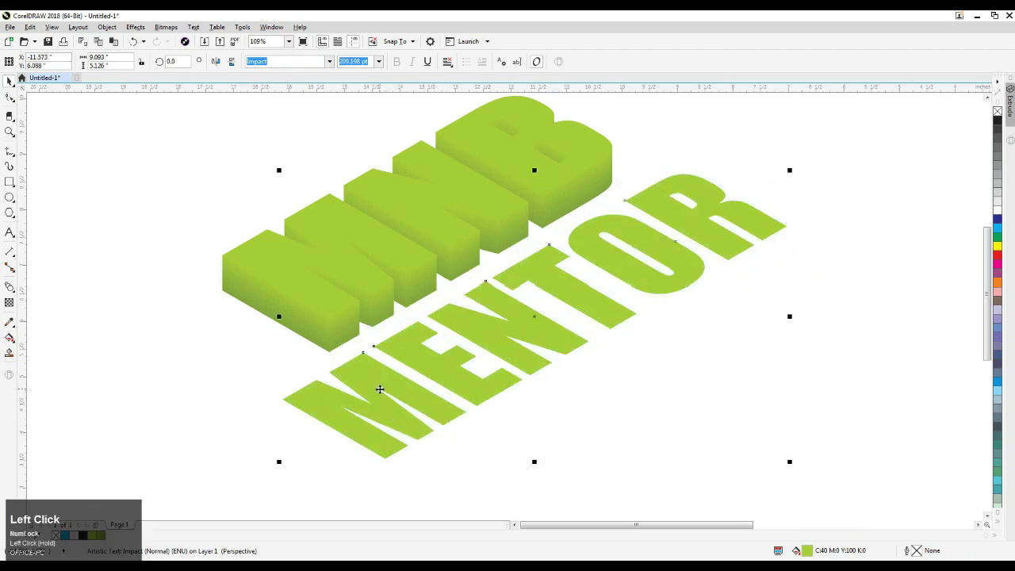
Duplicate the MENTOR text about 0.67 inches straight below and fill the copy with dark green C55 M18 Y100 K2.
{"action": "left_click_drag", "start_coordinate": [380, 388], "coordinate": [386, 425]}
{"action": "right_click", "coordinate": [386, 424]}
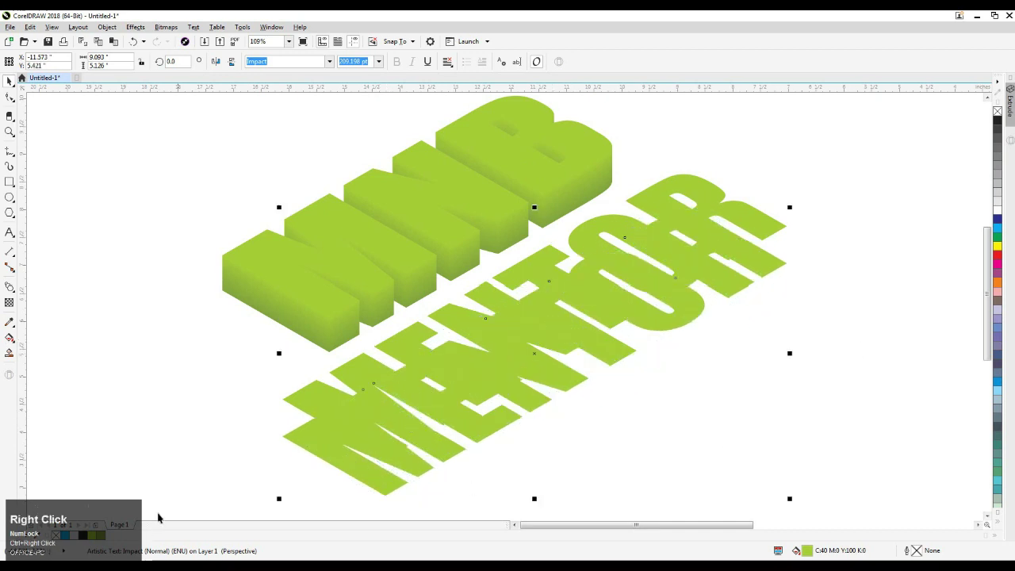
{"action": "left_click", "coordinate": [102, 539]}
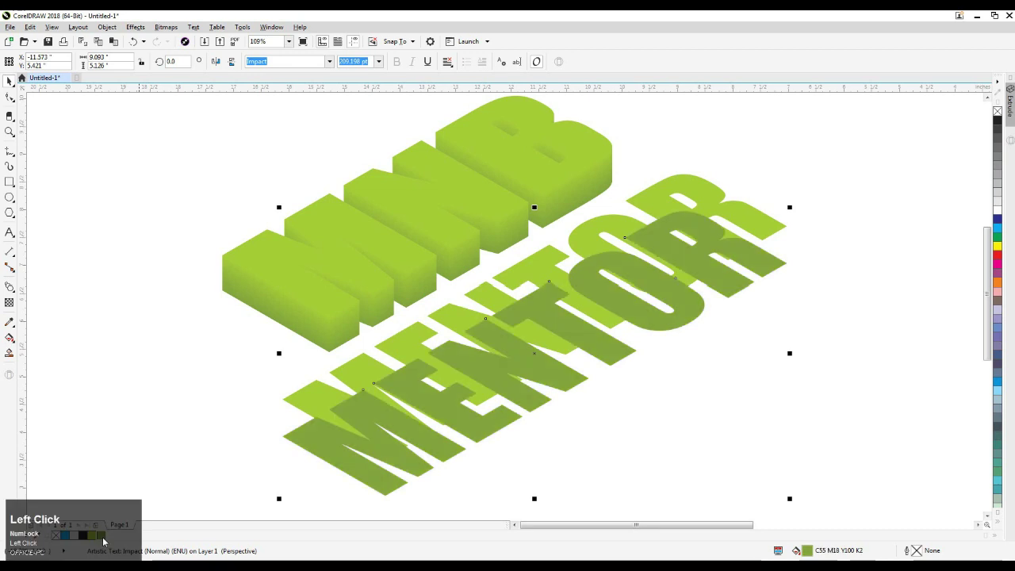
Send the dark green MENTOR copy behind the light green text and blend the two into a solid block.
{"action": "key", "text": "shift+Page_Down"}
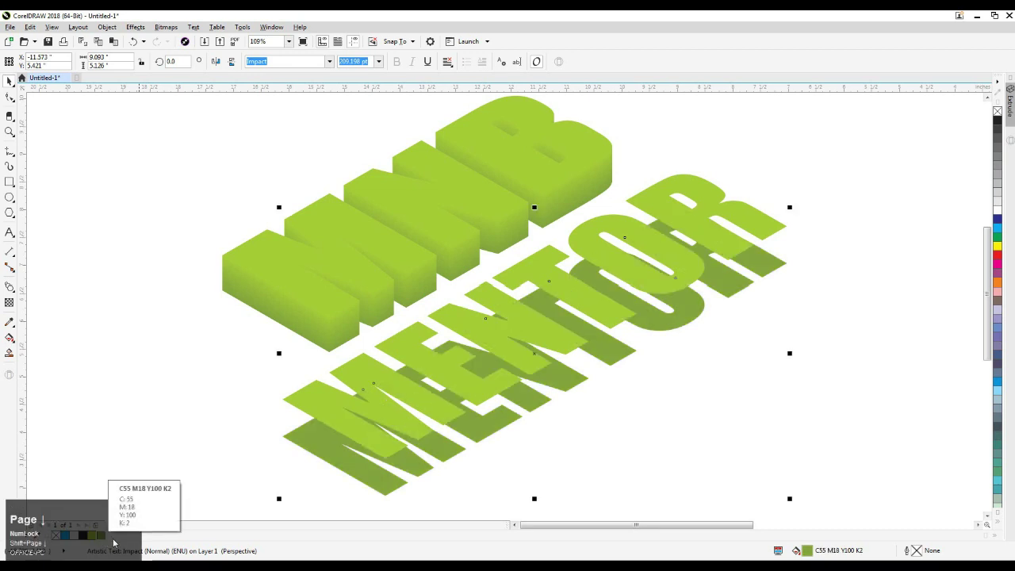
{"action": "left_click", "coordinate": [8, 289]}
{"action": "left_click_drag", "start_coordinate": [571, 381], "coordinate": [552, 329]}
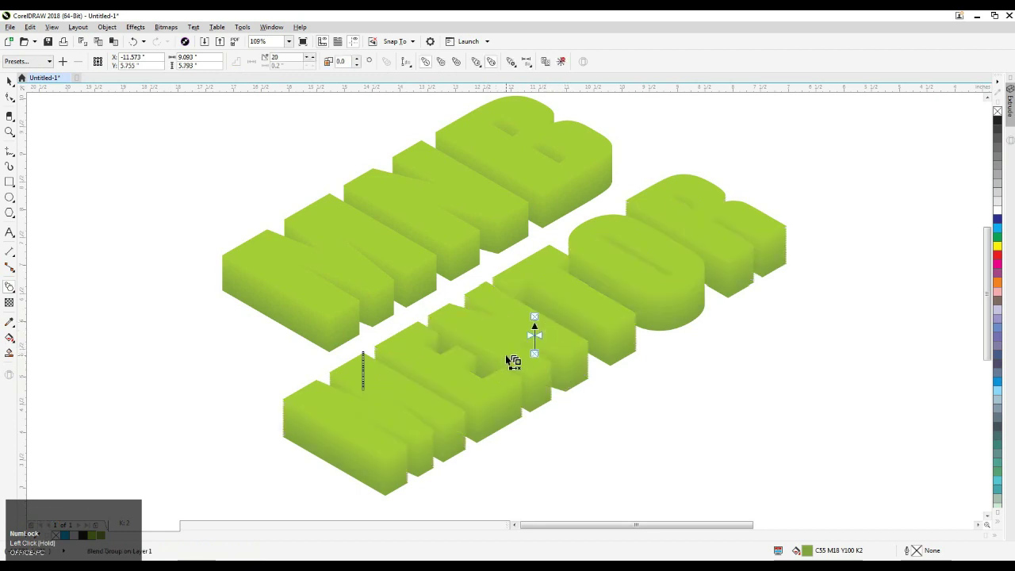